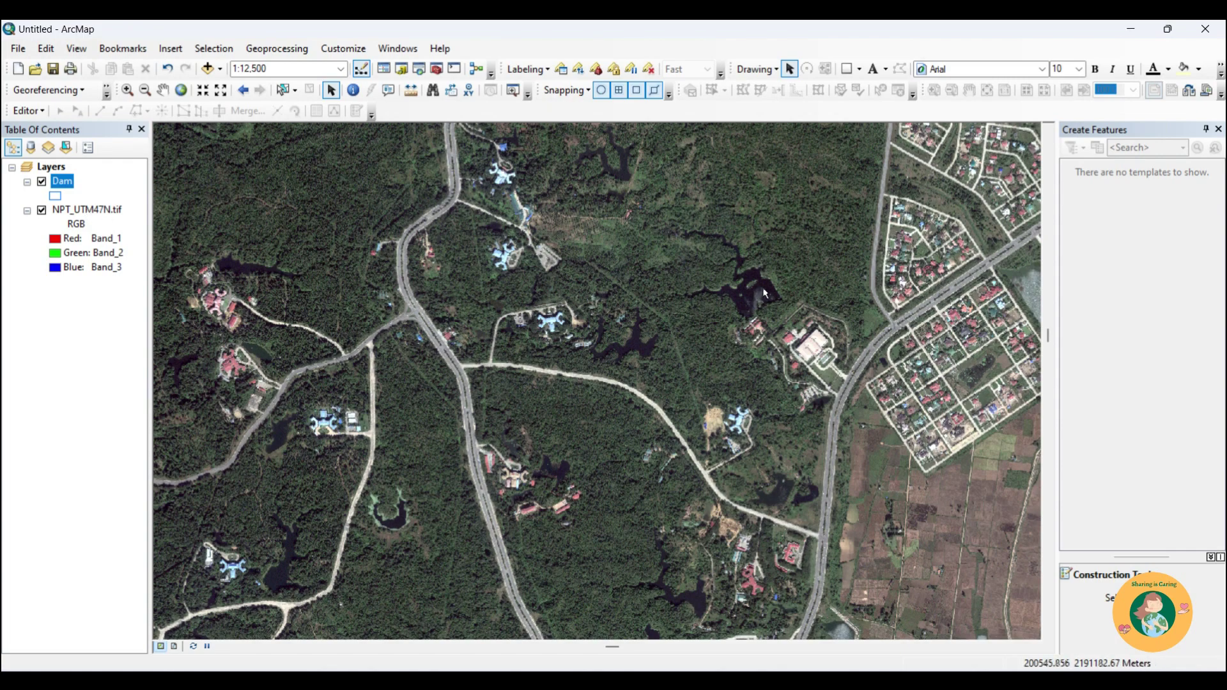
Set the map scale to 1:1,000 over the branching reservoir northwest of the large white-roofed building.
scroll(757, 278, up, 3)
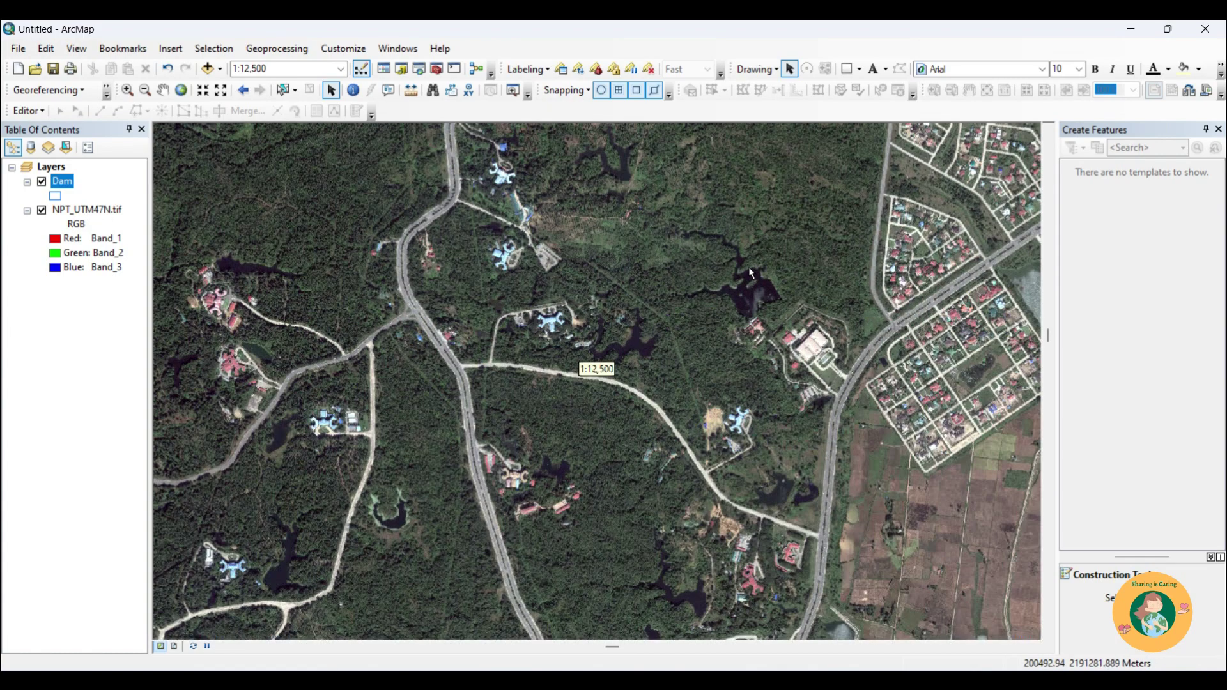
scroll(749, 272, up, 1)
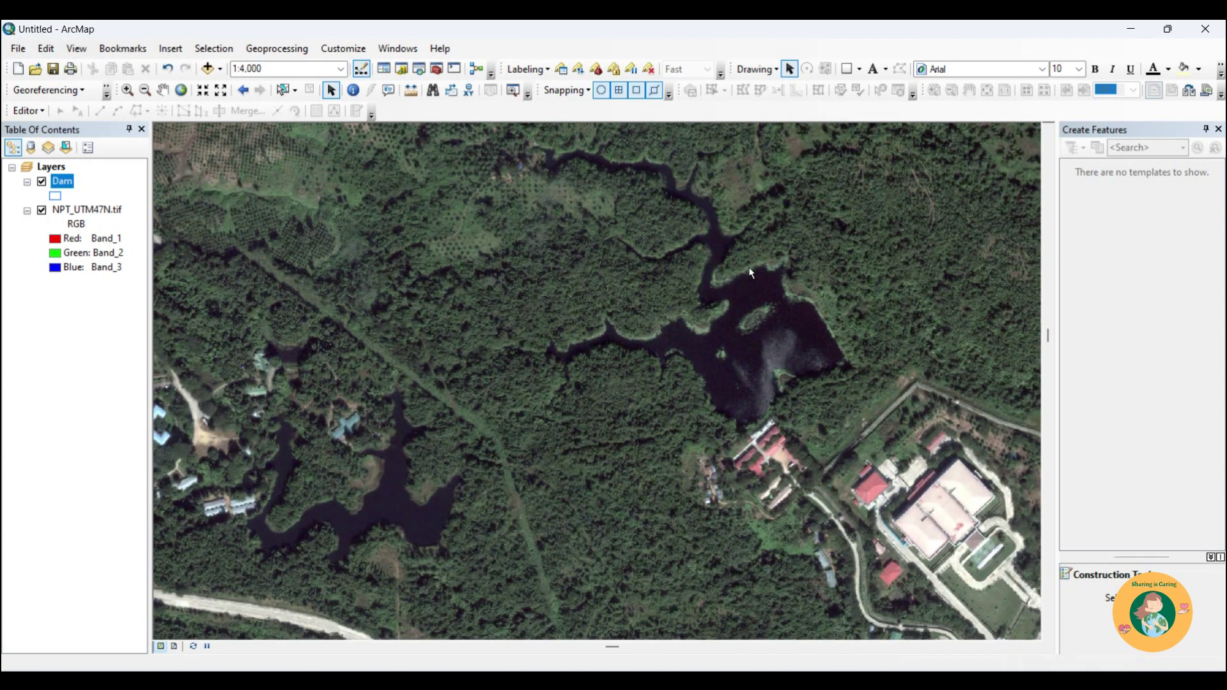
drag(722, 352, 690, 430)
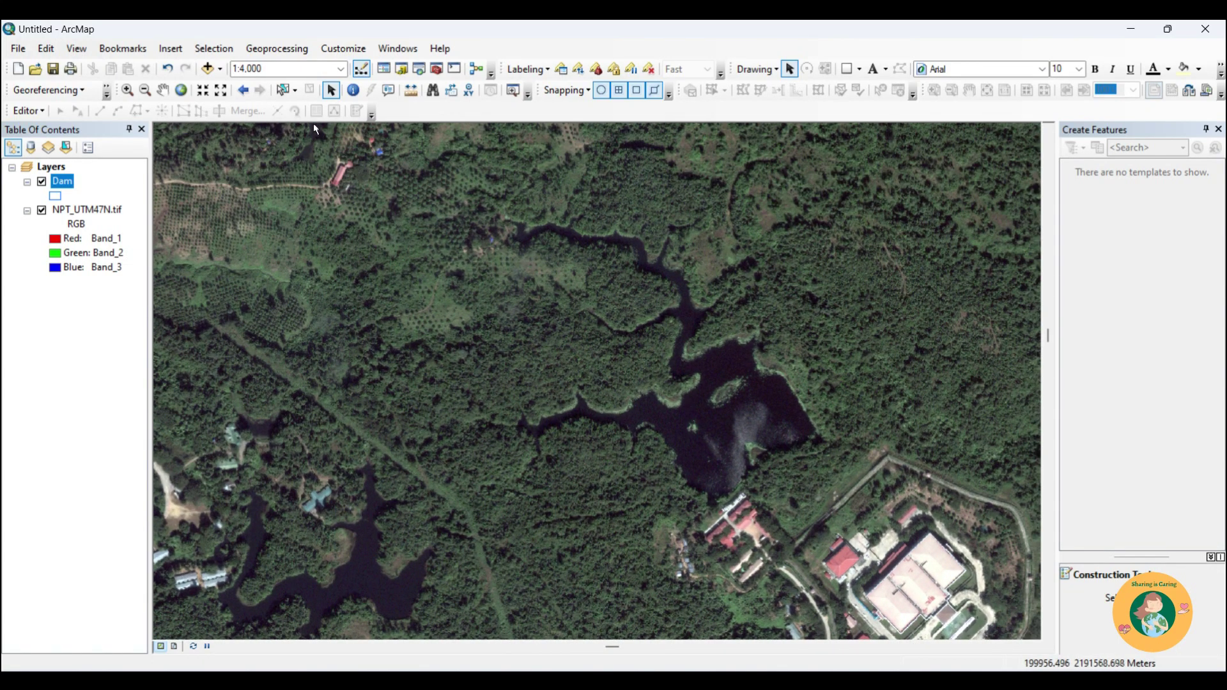
click(270, 69)
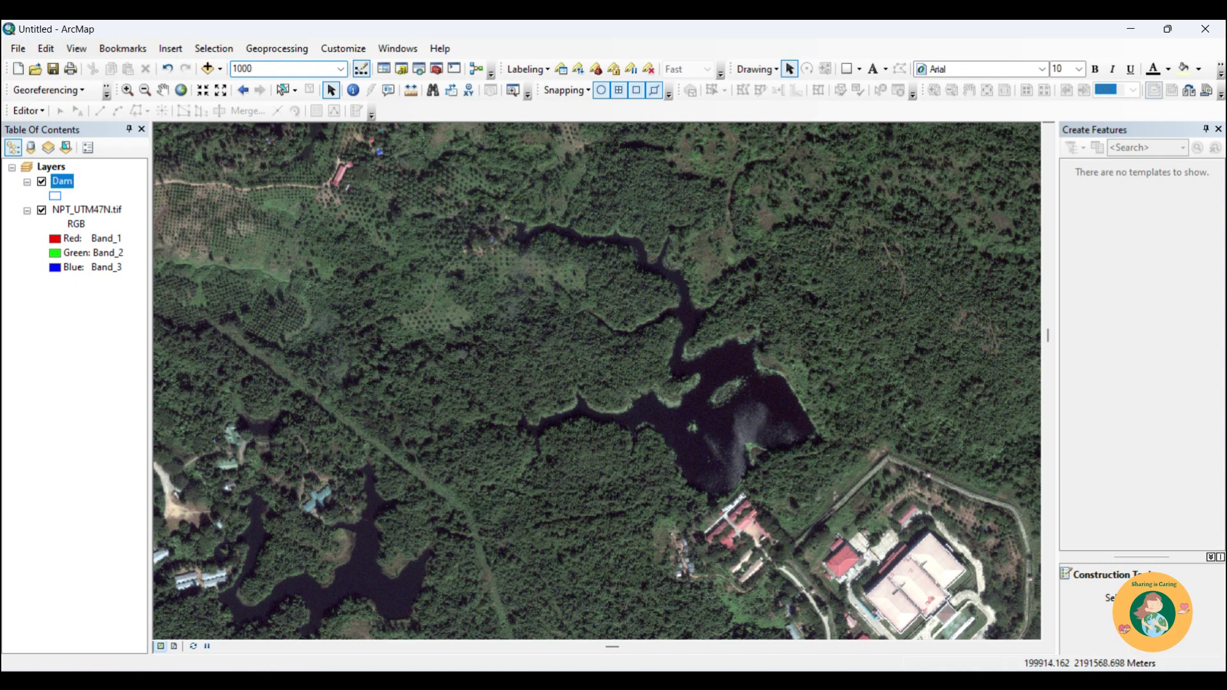
key(Return)
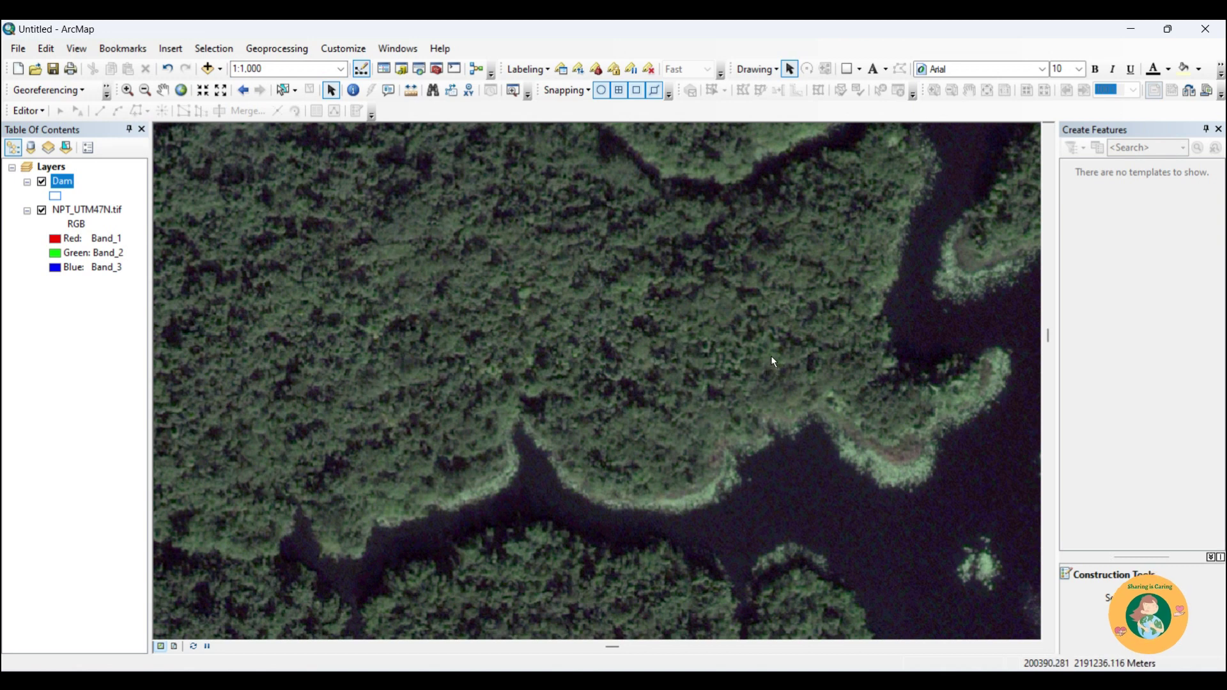
Start an edit session and choose the Dam feature template for digitizing a polygon along the reservoir's western arm.
click(163, 90)
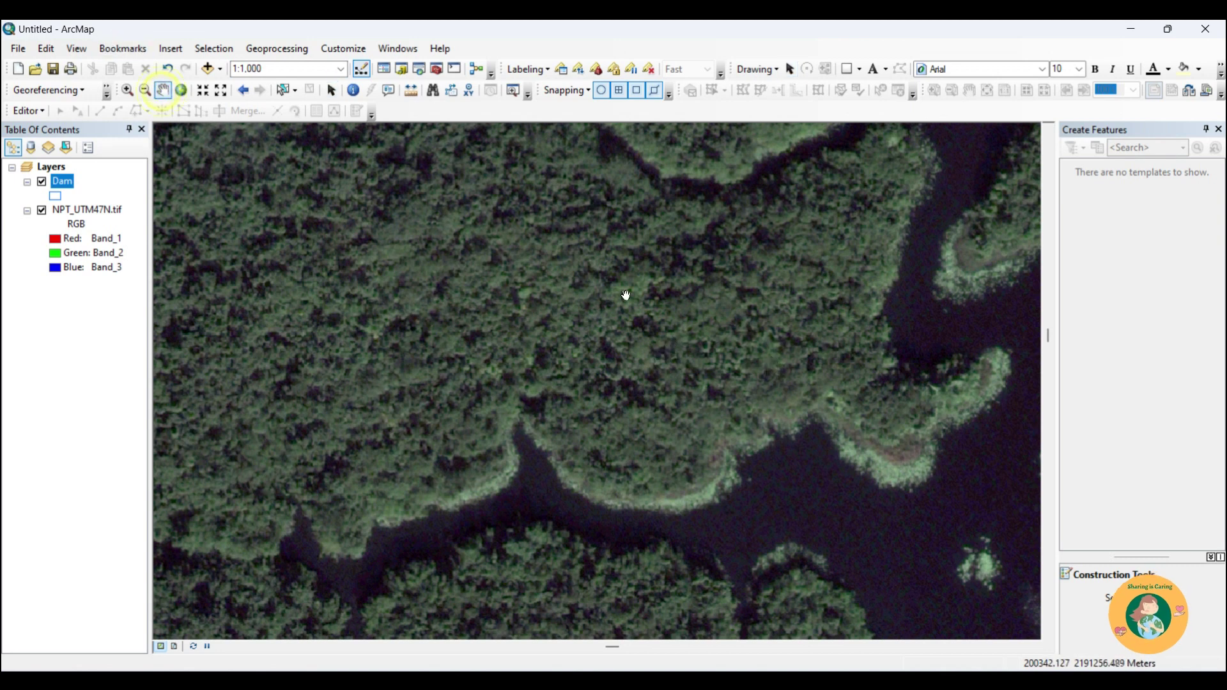
drag(638, 307, 383, 172)
drag(574, 338, 693, 230)
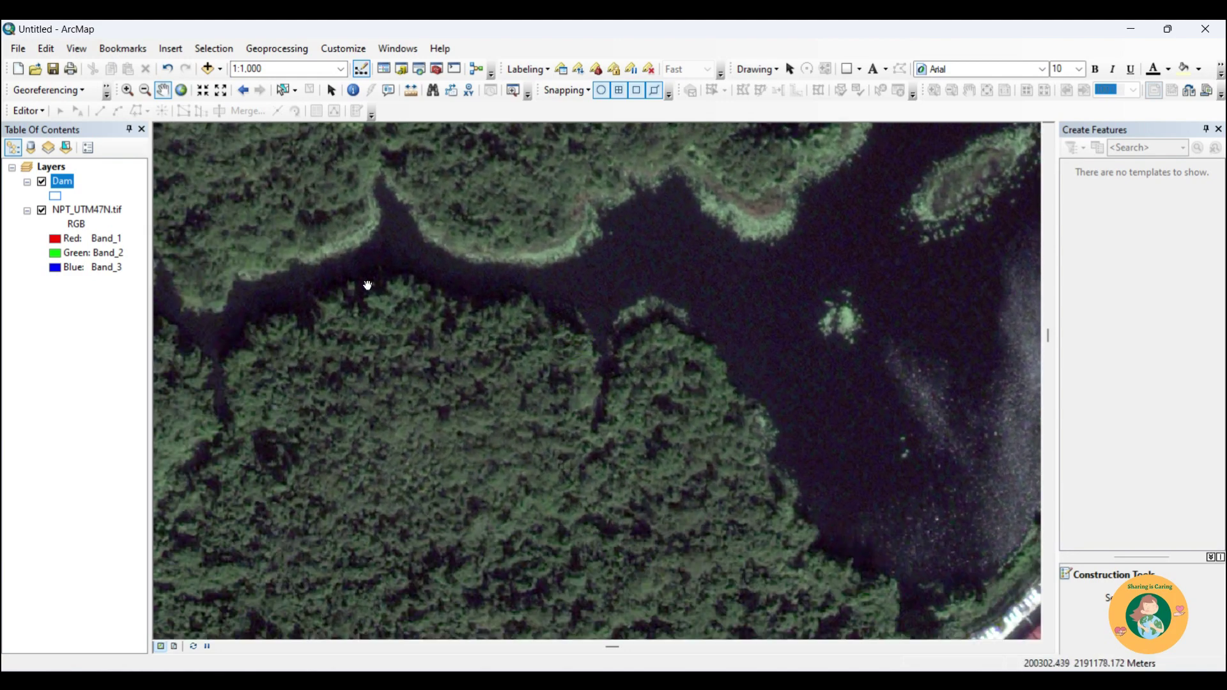
drag(364, 307, 559, 309)
mouse_move(413, 339)
mouse_down()
mouse_move(424, 310)
mouse_move(423, 328)
mouse_up()
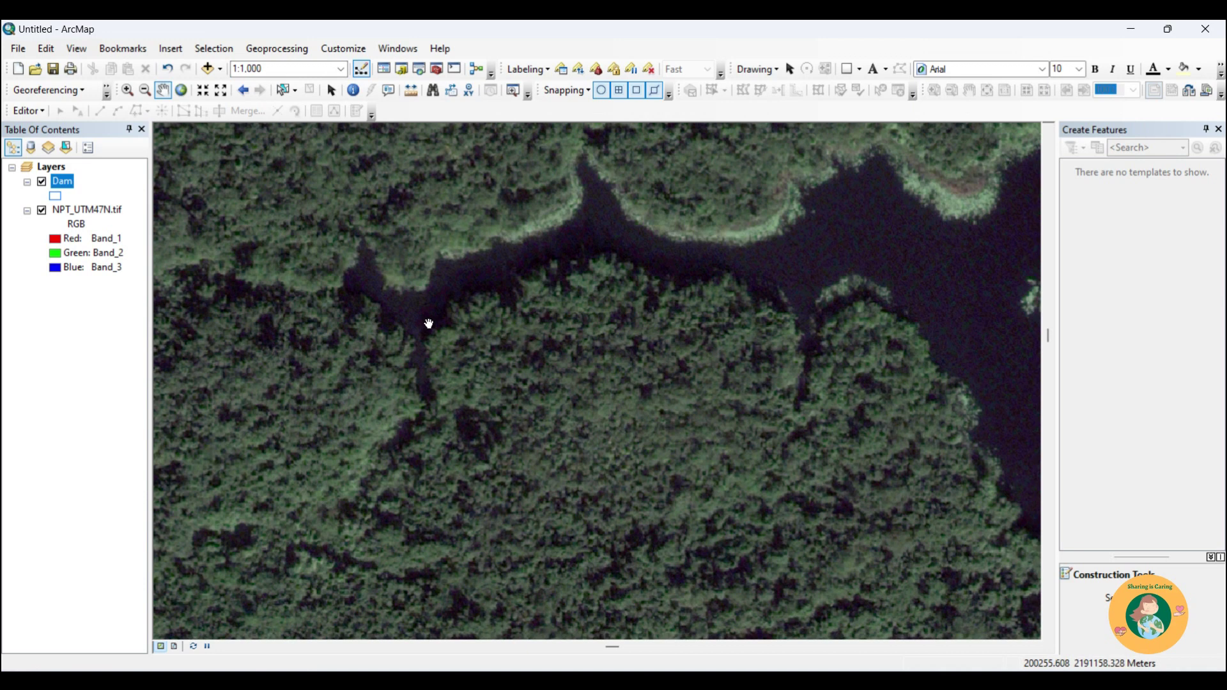
click(44, 111)
click(57, 131)
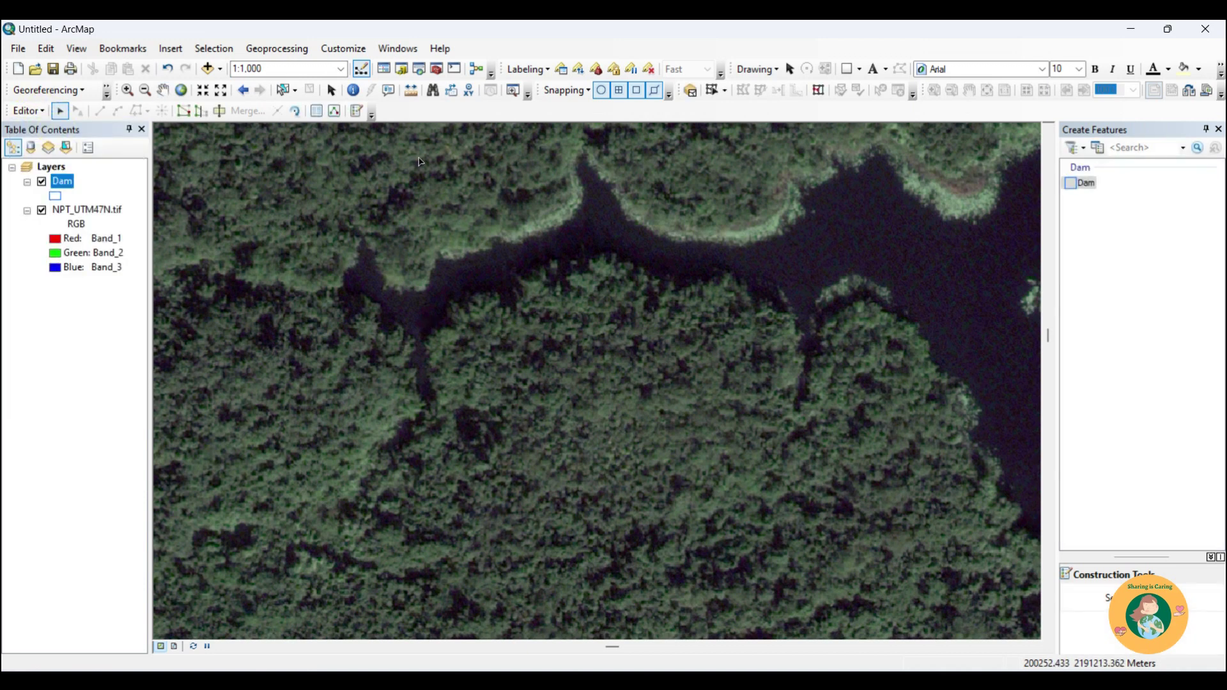
click(1073, 185)
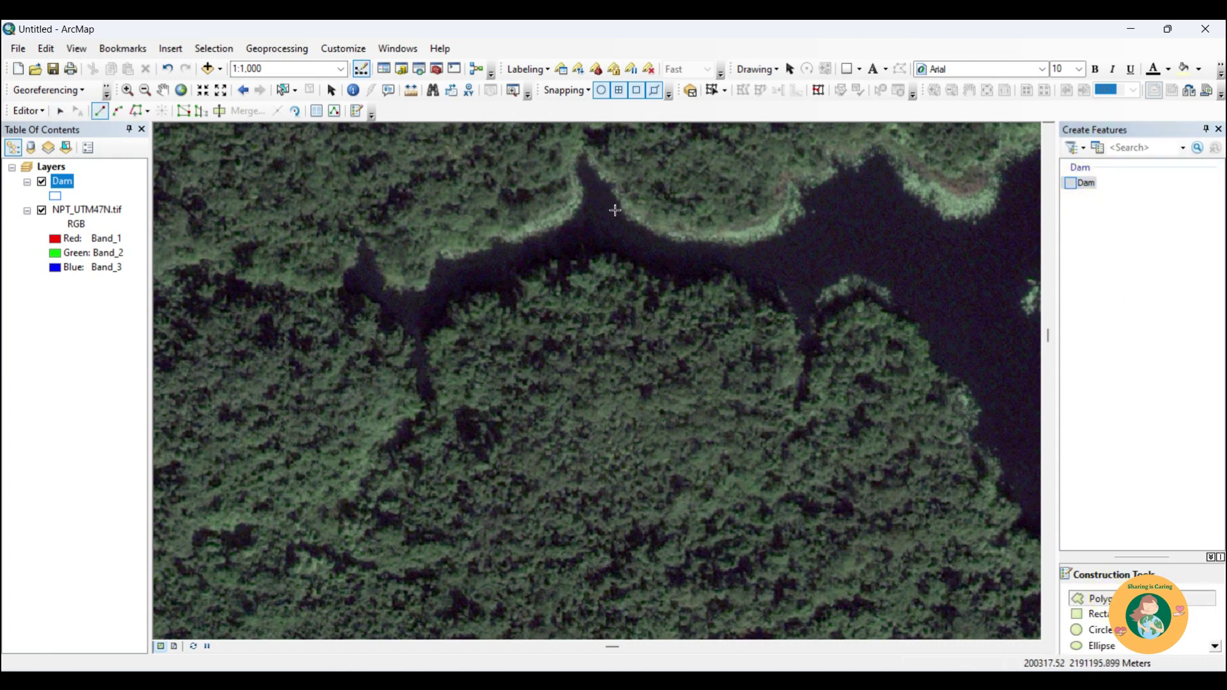
Begin the Dam polygon at the arm's western end, tracing the shoreline southeast to the tip of the narrow southern inlet.
click(340, 293)
click(345, 310)
click(352, 317)
click(364, 307)
click(367, 299)
click(378, 305)
click(379, 318)
click(391, 332)
click(401, 326)
click(409, 334)
click(411, 341)
click(414, 349)
click(411, 360)
click(409, 369)
click(415, 371)
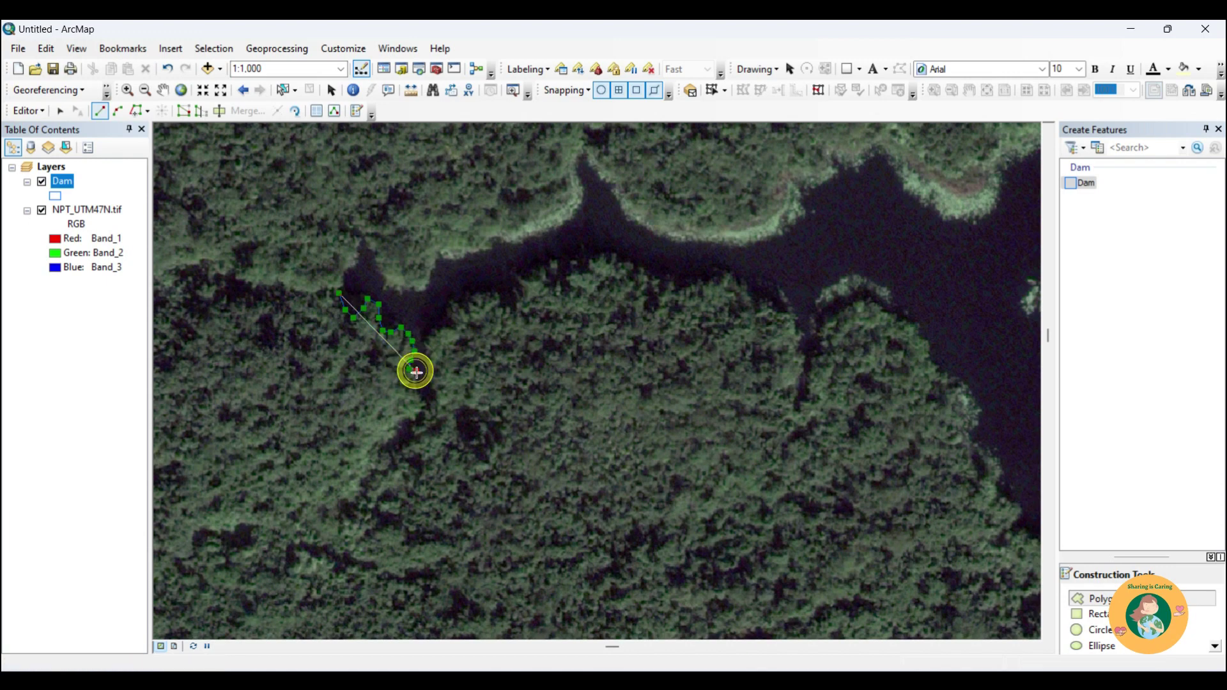
click(418, 383)
click(423, 397)
Continue the polygon up the inlet's east bank and northeast along the arm's southern shoreline.
click(433, 390)
click(427, 376)
click(424, 364)
click(425, 344)
click(444, 328)
click(453, 326)
click(451, 318)
click(463, 306)
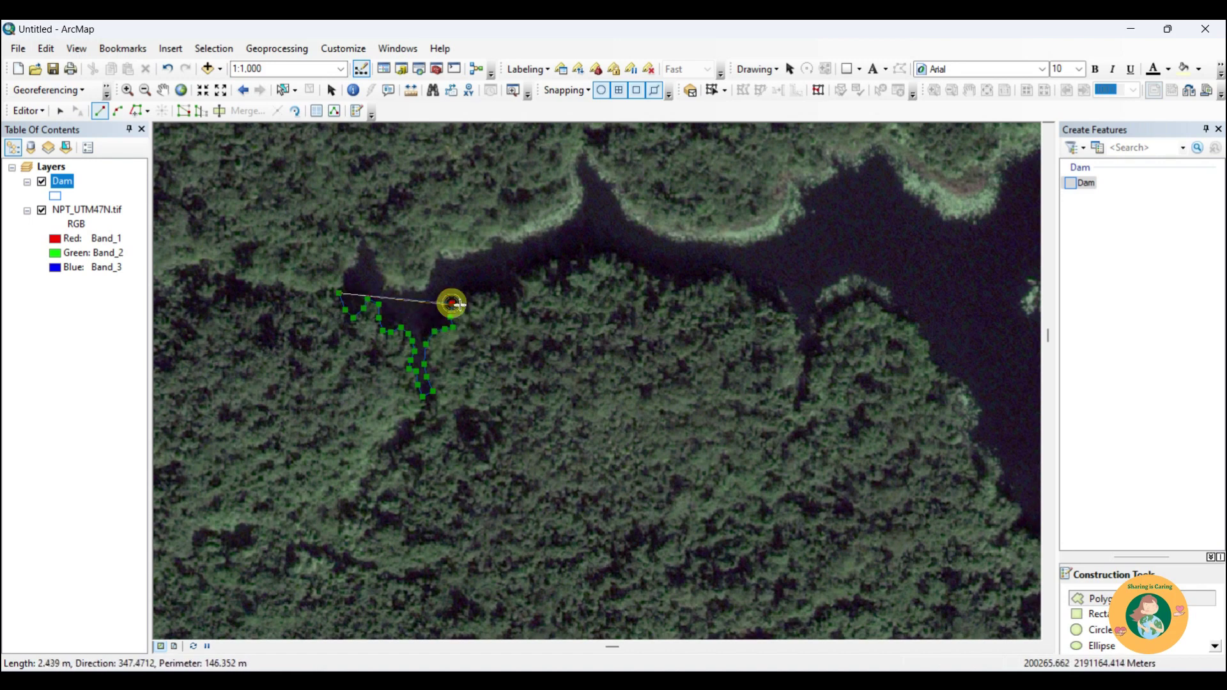
click(470, 298)
click(478, 294)
click(487, 298)
click(493, 296)
click(502, 306)
click(513, 308)
click(513, 300)
click(519, 287)
click(526, 276)
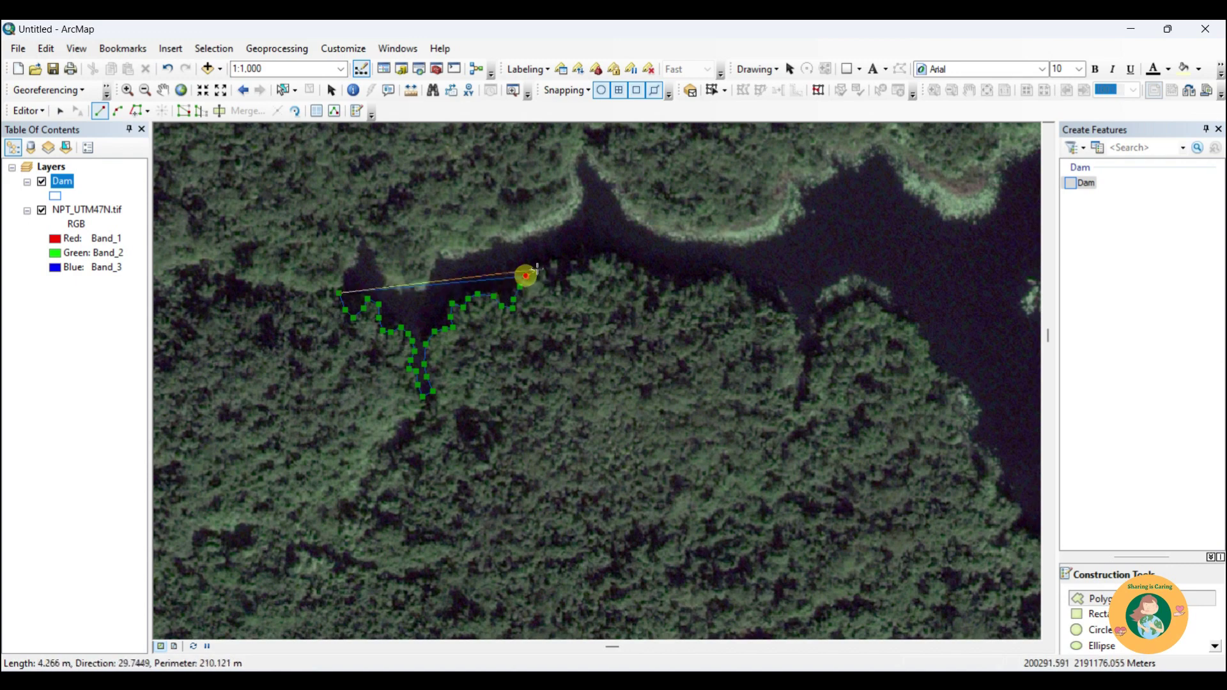
Trace the curved southern shoreline eastward over the forest bulge until just before the second narrow inlet.
click(546, 264)
click(556, 264)
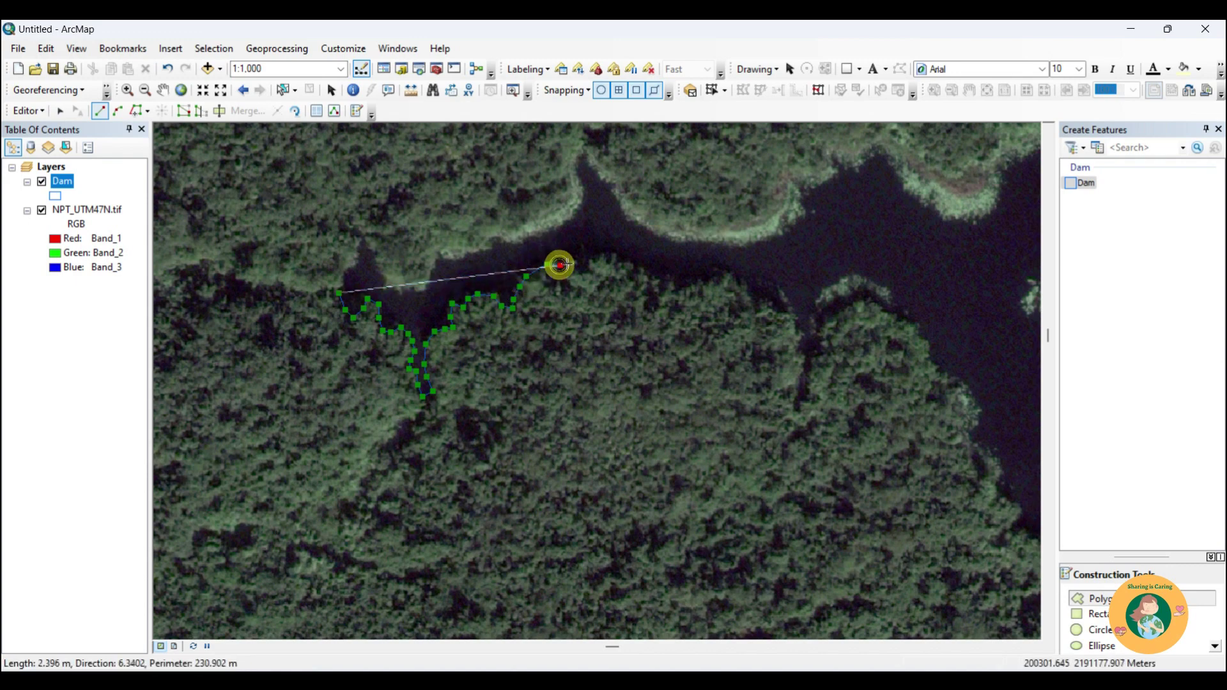
click(569, 262)
click(585, 259)
click(602, 255)
click(612, 258)
click(633, 265)
click(646, 271)
click(656, 281)
click(682, 285)
click(699, 283)
click(720, 276)
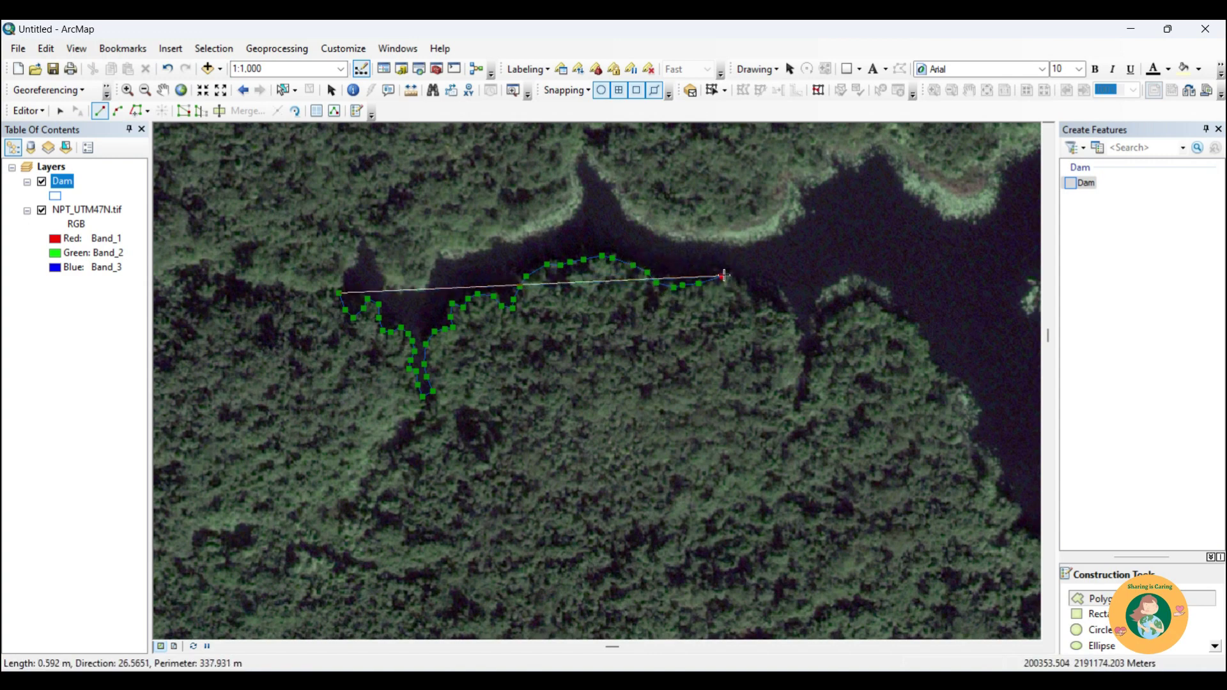
click(736, 276)
click(746, 284)
click(758, 301)
click(770, 305)
click(780, 307)
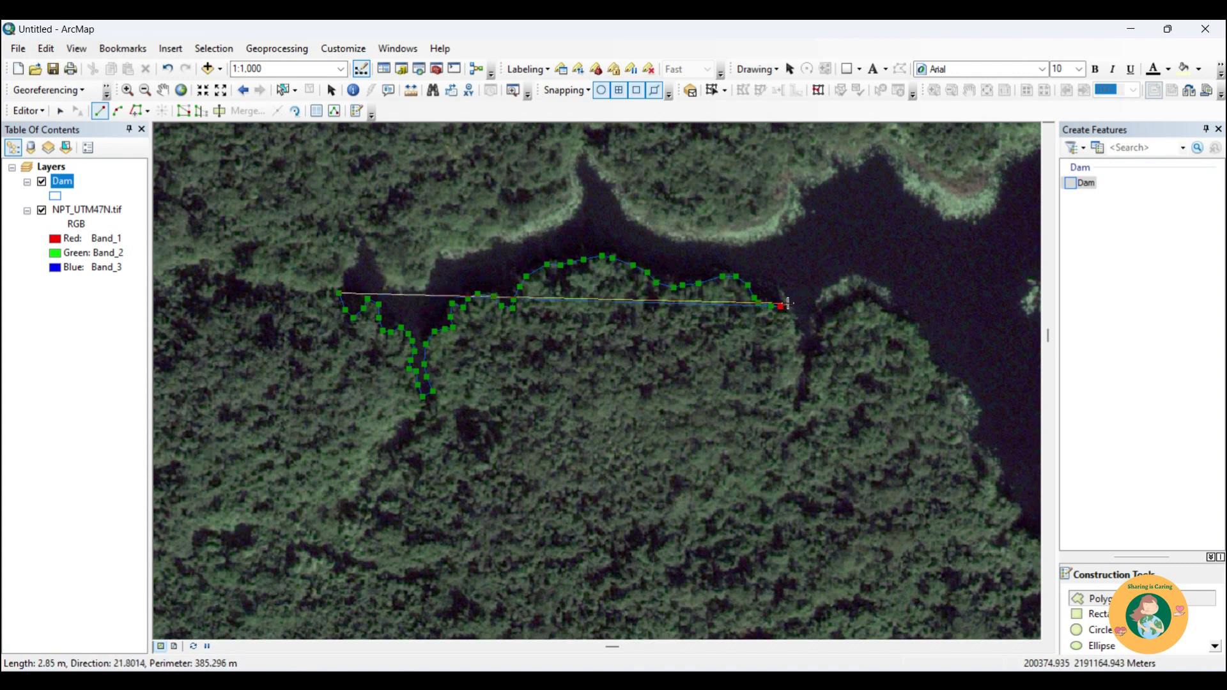
Trace both banks of the second narrow southern inlet, removing the misplaced vertex on its east side.
click(790, 308)
click(795, 315)
click(798, 324)
click(799, 331)
click(810, 331)
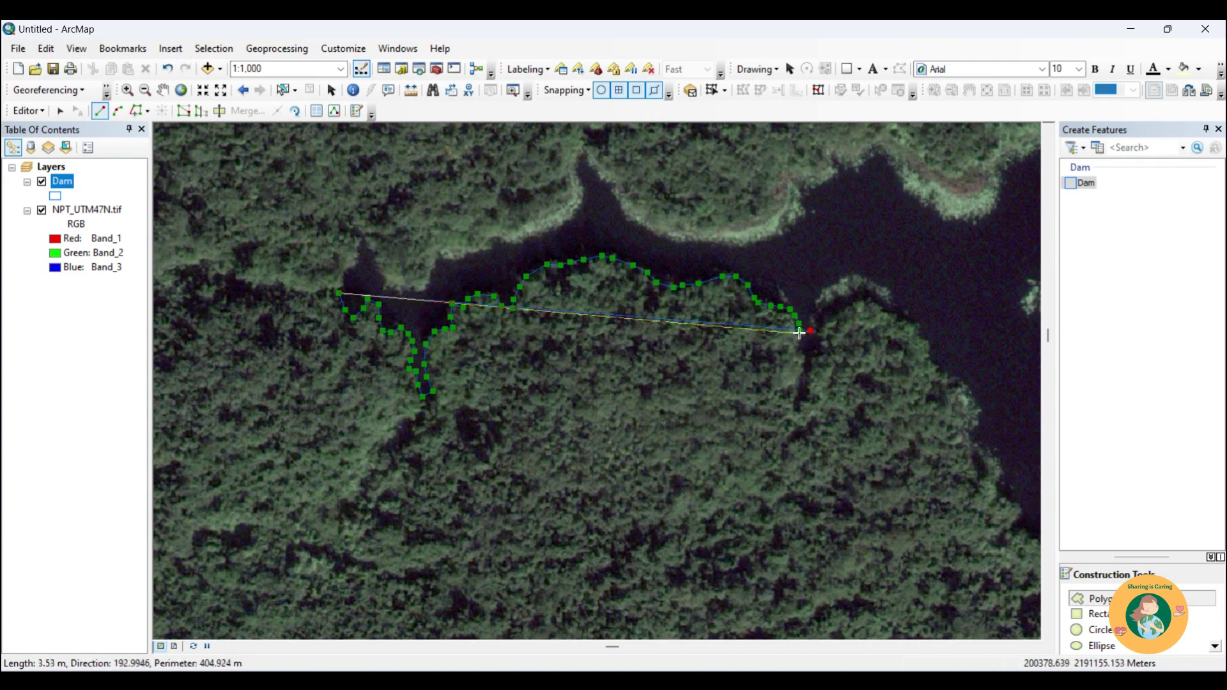
key(ctrl+z)
click(801, 337)
click(801, 348)
click(804, 357)
click(809, 361)
click(815, 351)
click(812, 341)
click(811, 332)
Carry the polygon across the channel, trace the northern bank westward to the north inlet's mouth, and finish the sketch.
click(811, 307)
click(795, 270)
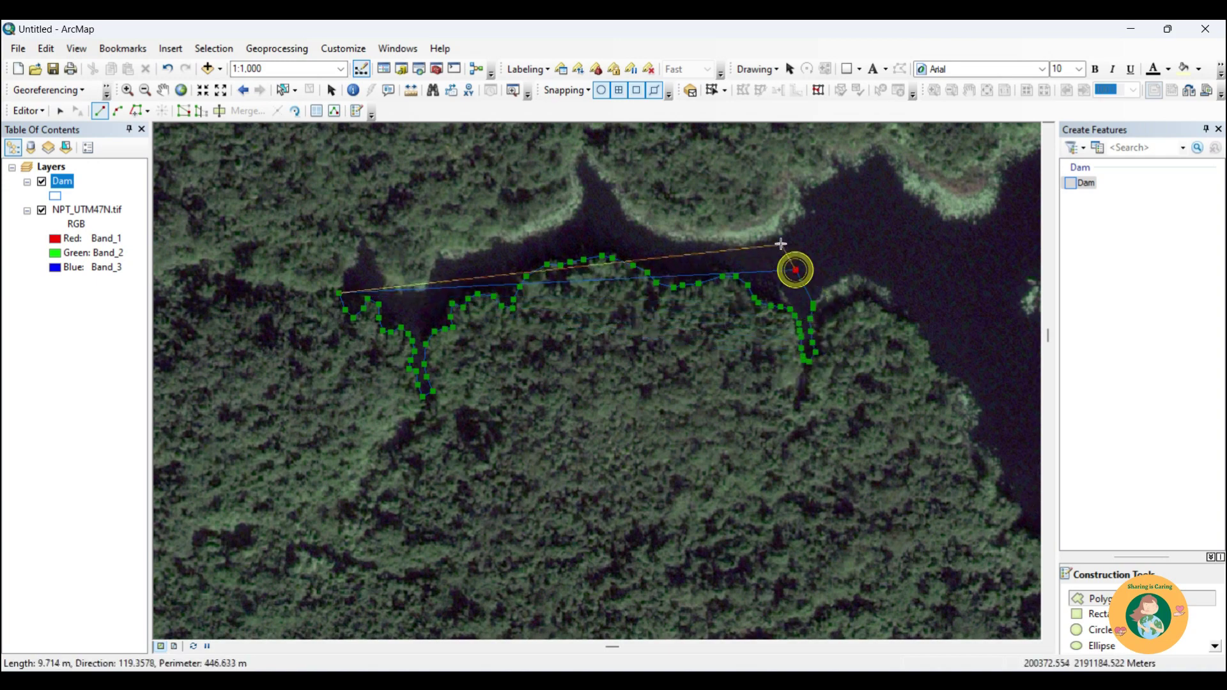
click(774, 239)
click(756, 243)
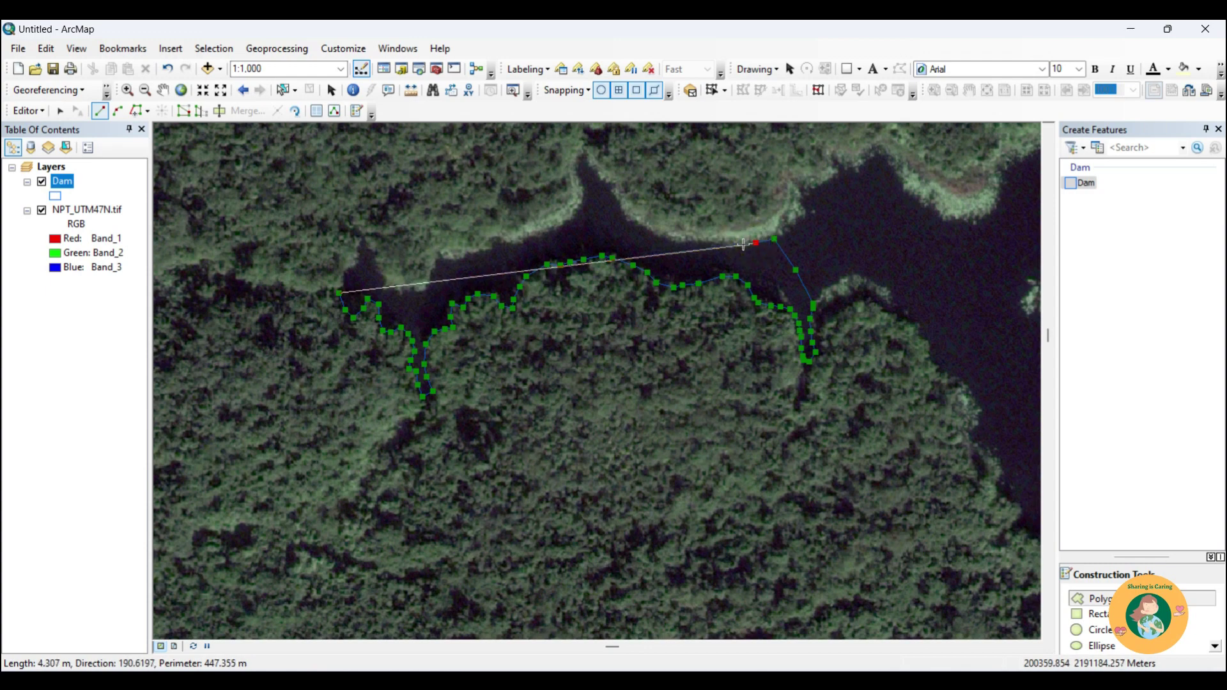
click(724, 243)
click(697, 242)
click(683, 244)
click(664, 234)
click(653, 232)
click(647, 228)
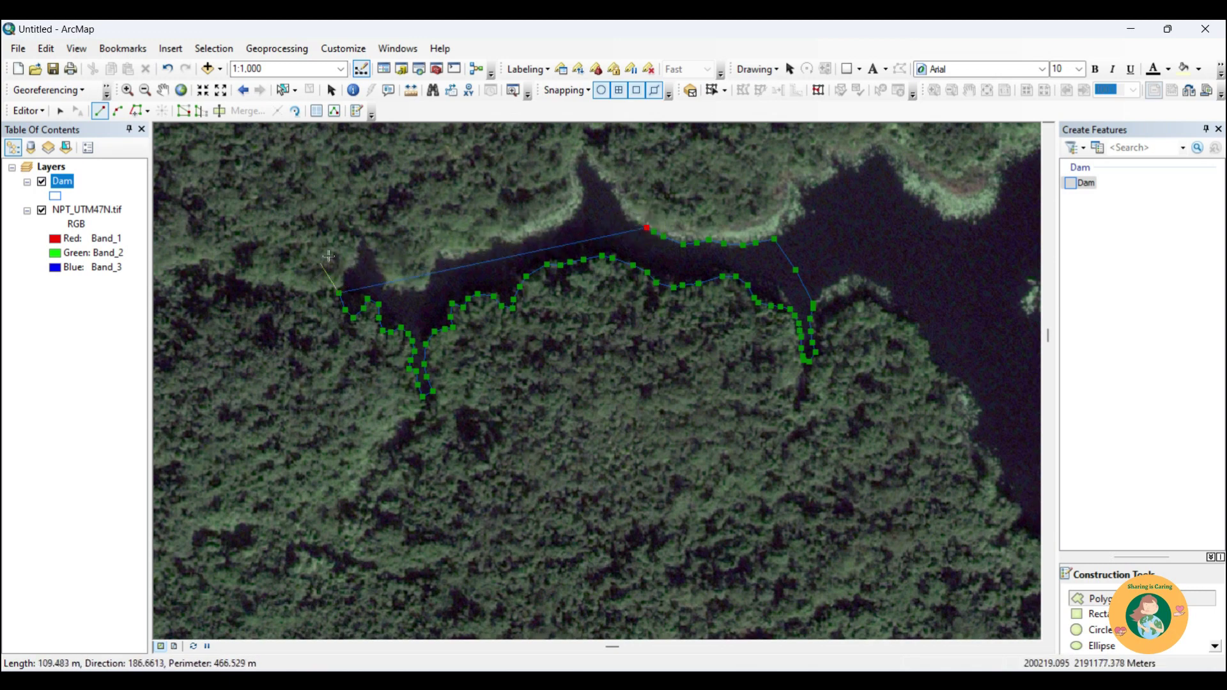
click(646, 227)
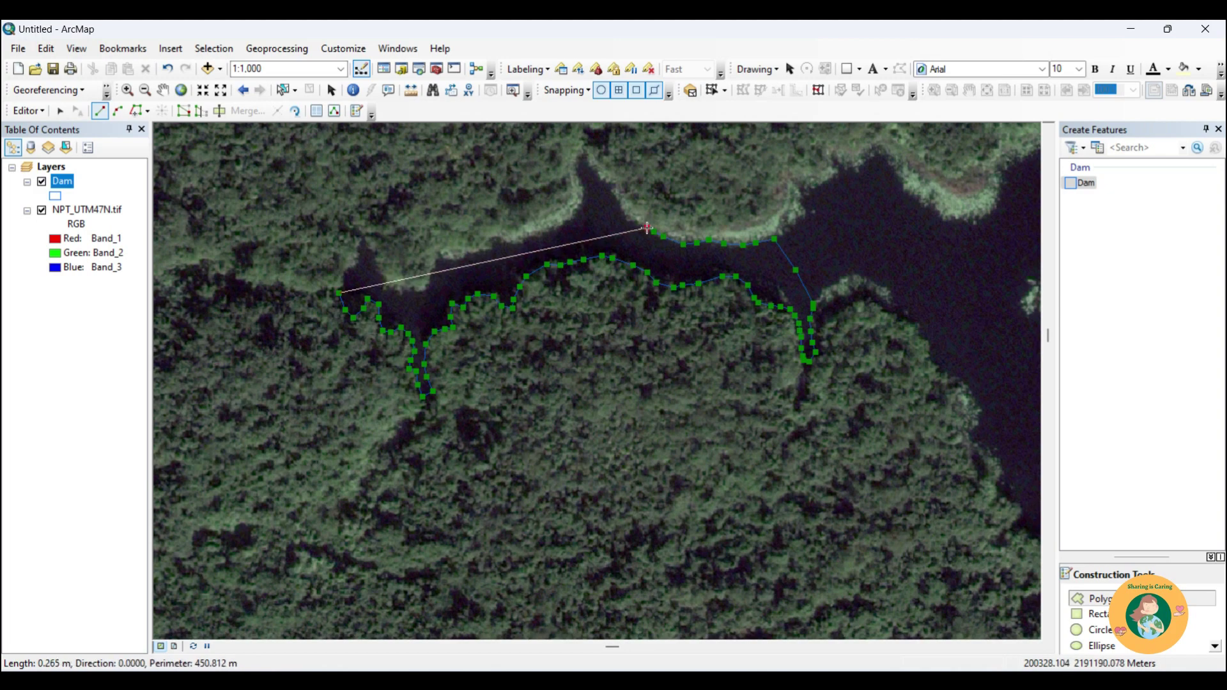
double_click(646, 227)
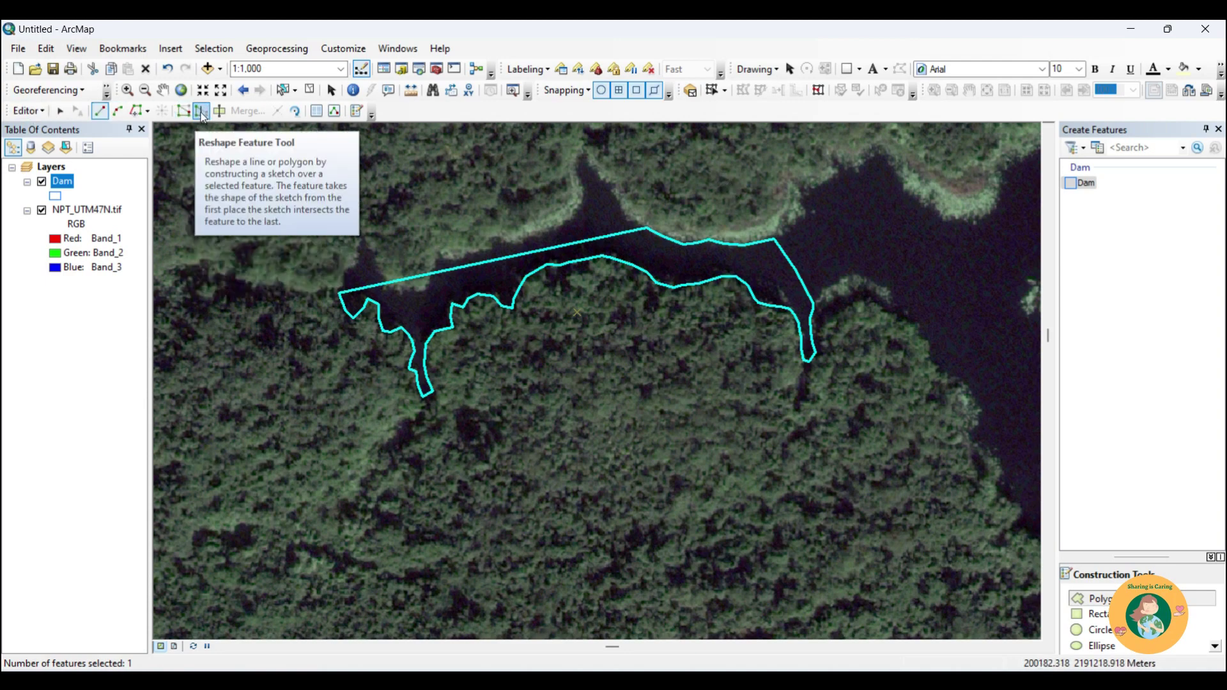
Start reshaping the polygon with the Reshape Feature tool from its western corner, tracing around the small northern cove.
click(200, 111)
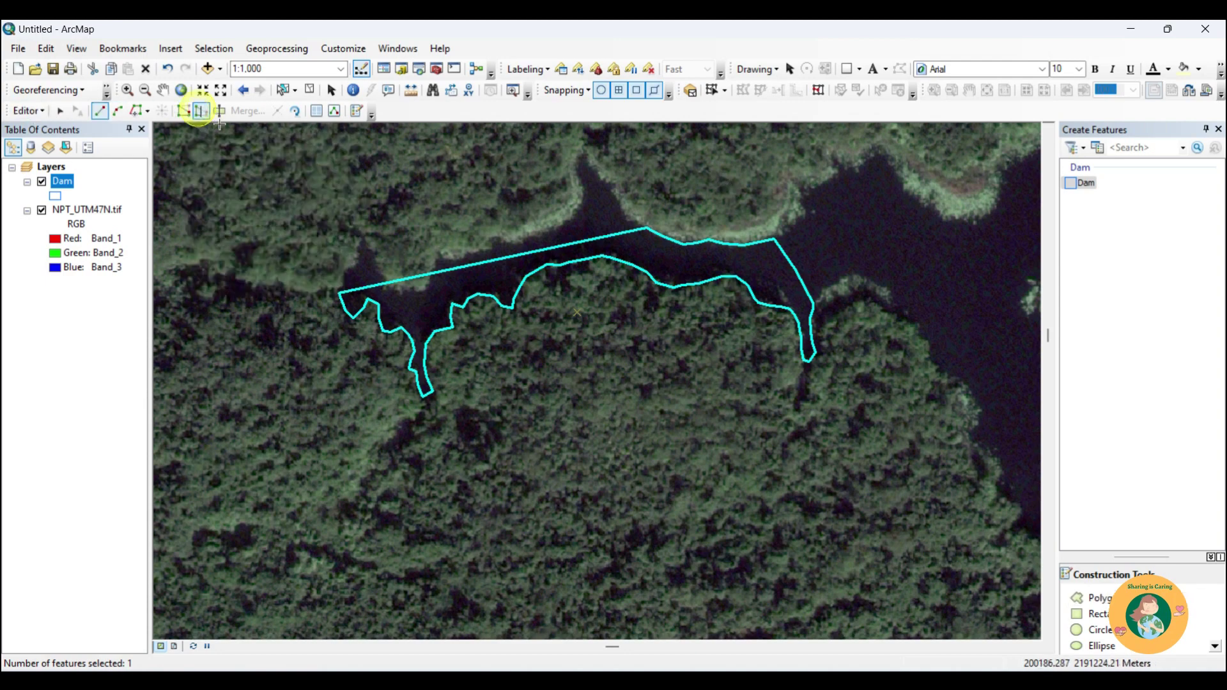
click(341, 296)
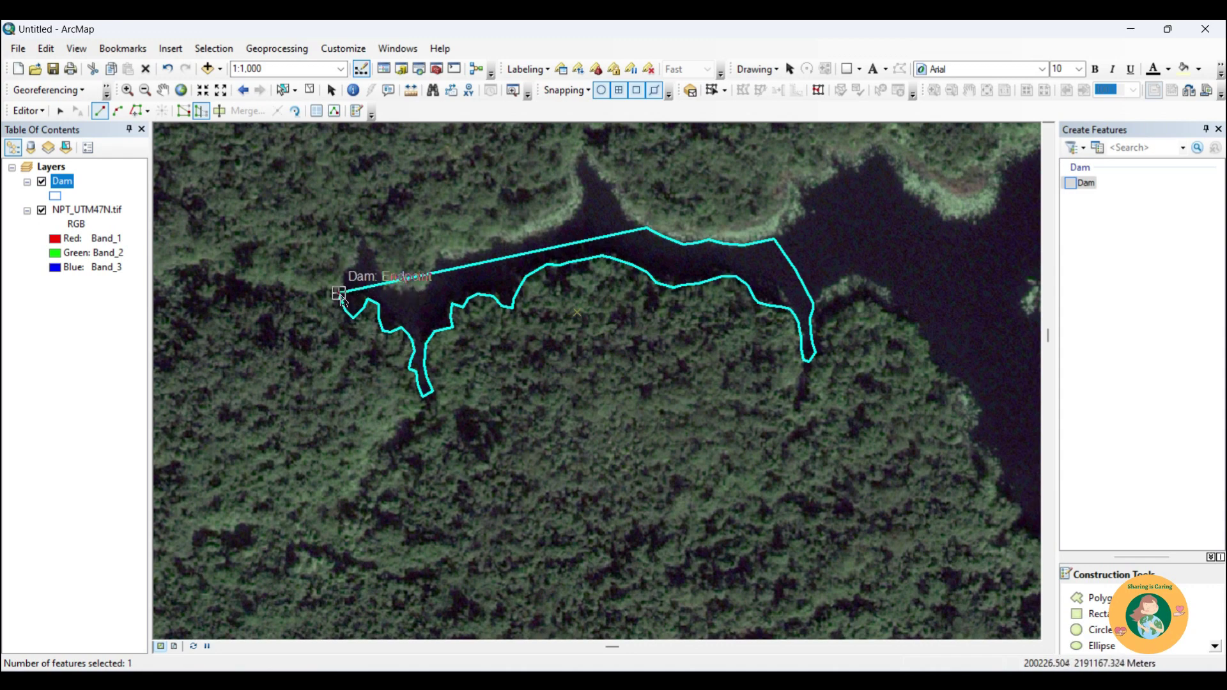
click(339, 293)
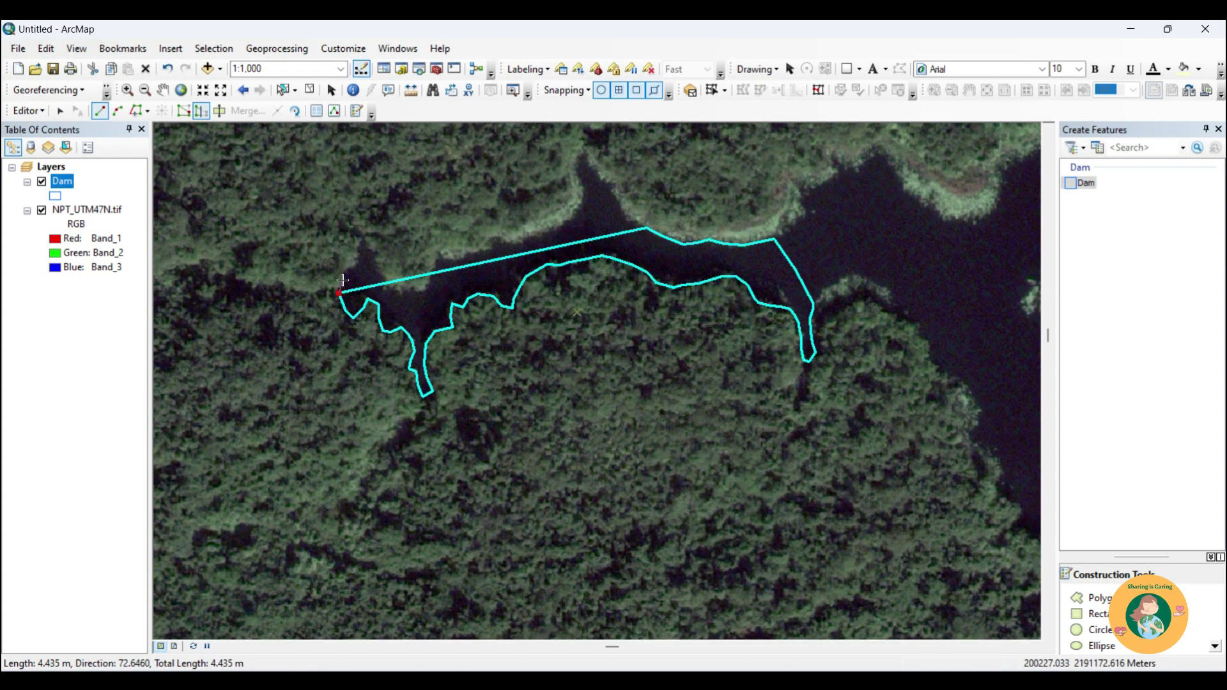
click(343, 280)
click(348, 269)
click(358, 260)
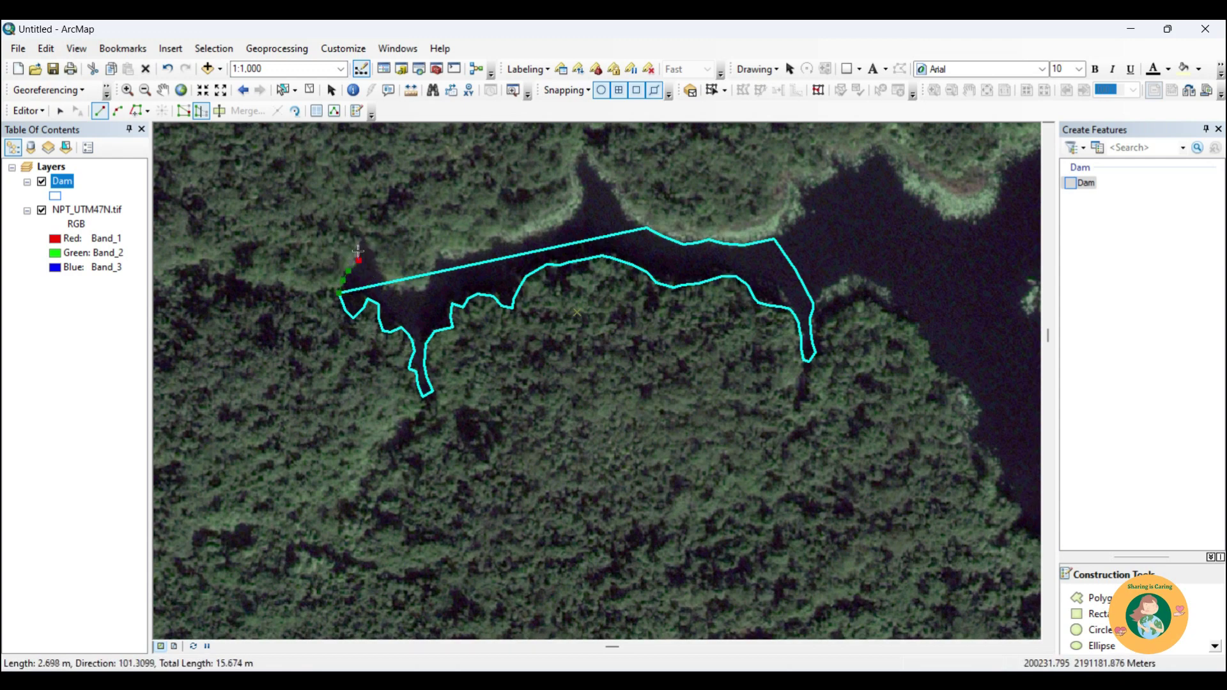
click(358, 249)
click(363, 242)
click(367, 243)
click(370, 252)
click(377, 274)
click(383, 283)
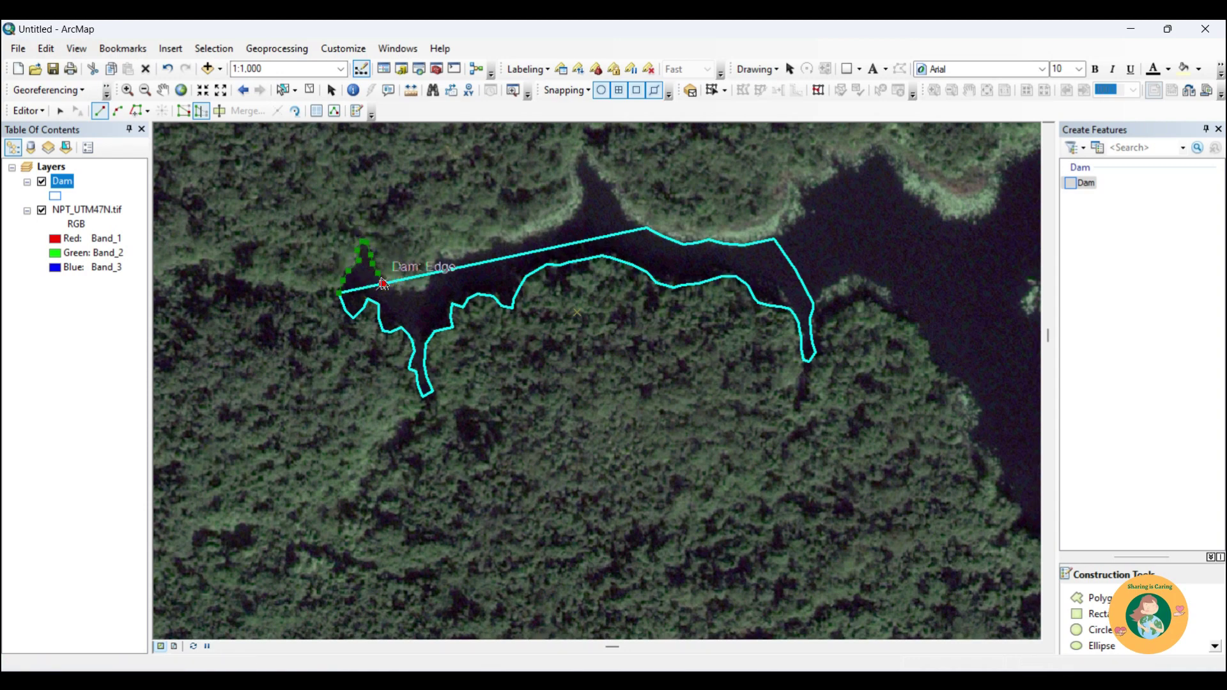
Continue the reshape line eastward along the arm's northern shoreline to the west side of the pointed north inlet.
click(384, 286)
click(395, 293)
click(406, 295)
click(420, 292)
click(428, 286)
click(439, 259)
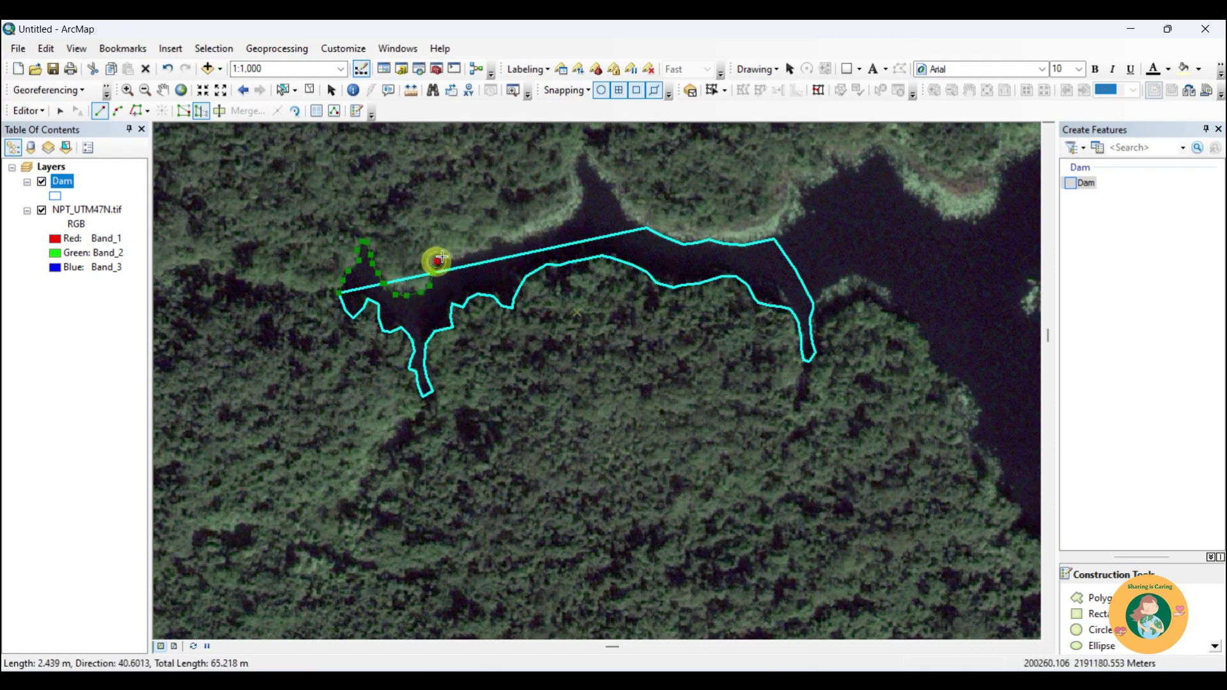
click(462, 256)
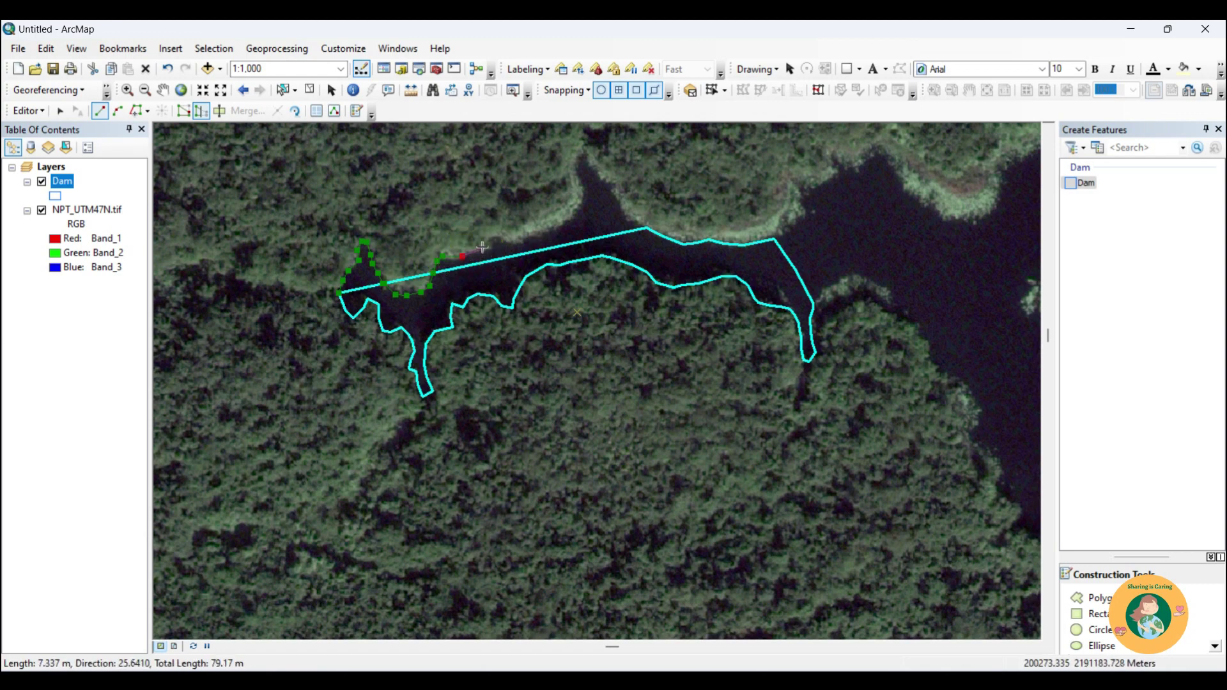
click(483, 251)
click(515, 240)
click(531, 238)
click(545, 232)
click(560, 225)
click(572, 216)
click(577, 211)
click(582, 206)
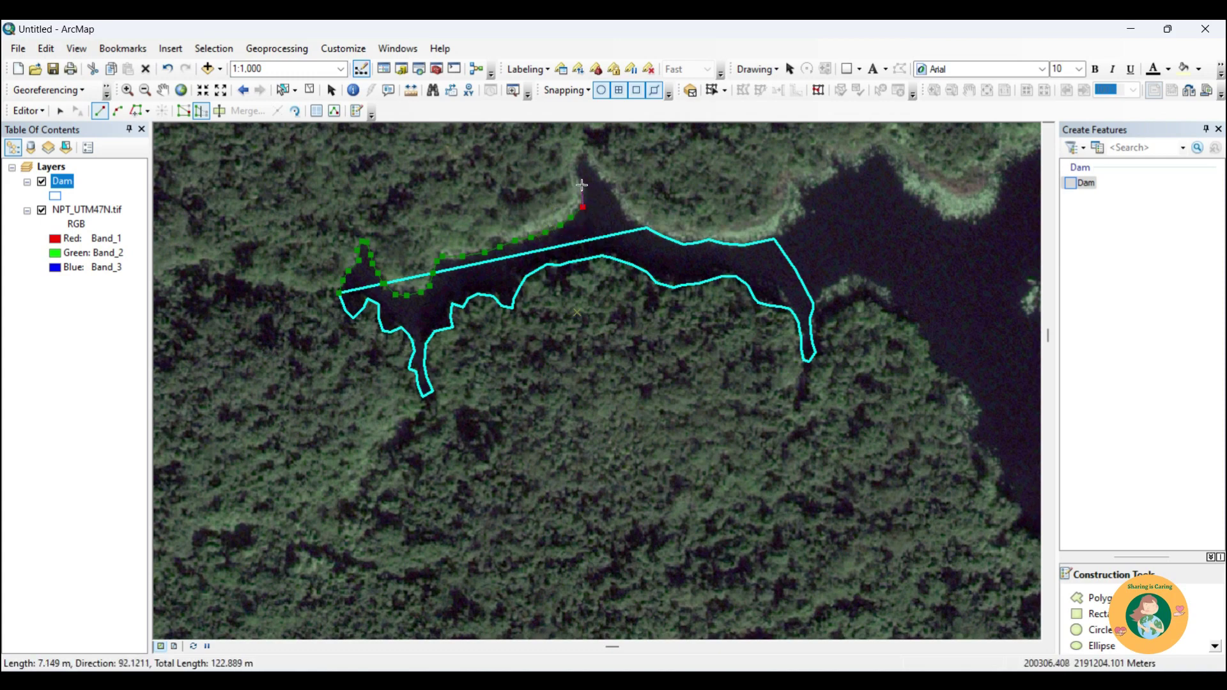
Trace around the pointed north inlet and finish the reshape line at the polygon's existing northern bank corner.
click(579, 174)
click(580, 162)
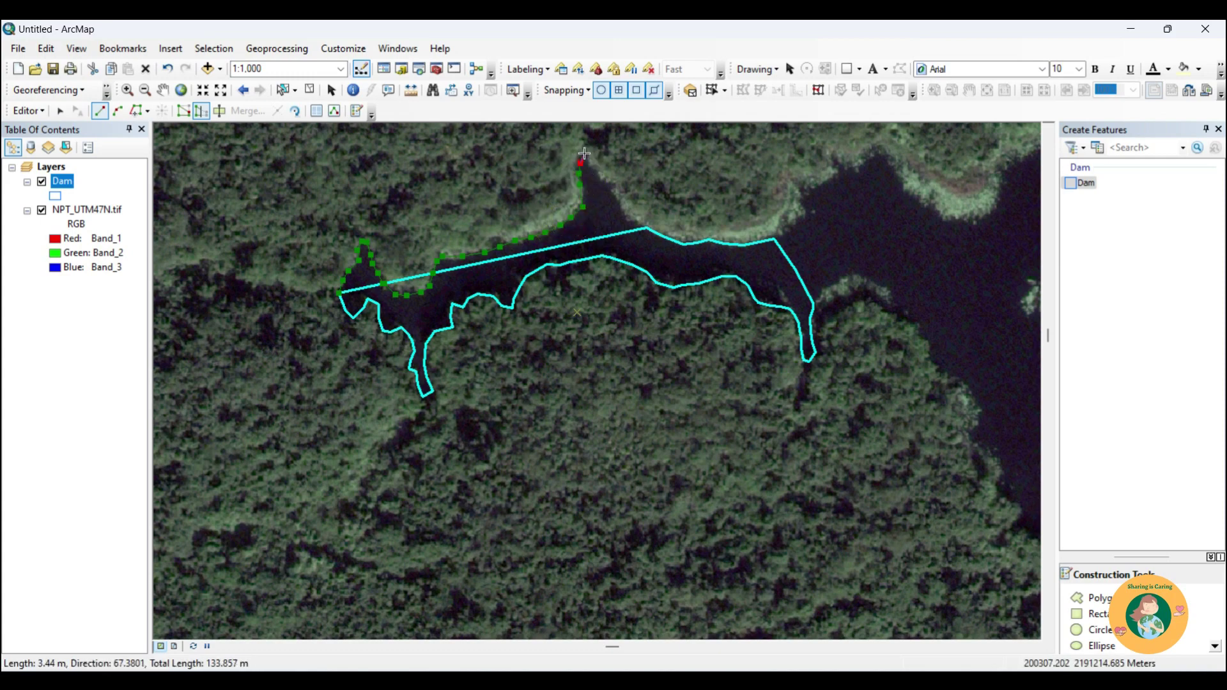
click(585, 150)
click(589, 161)
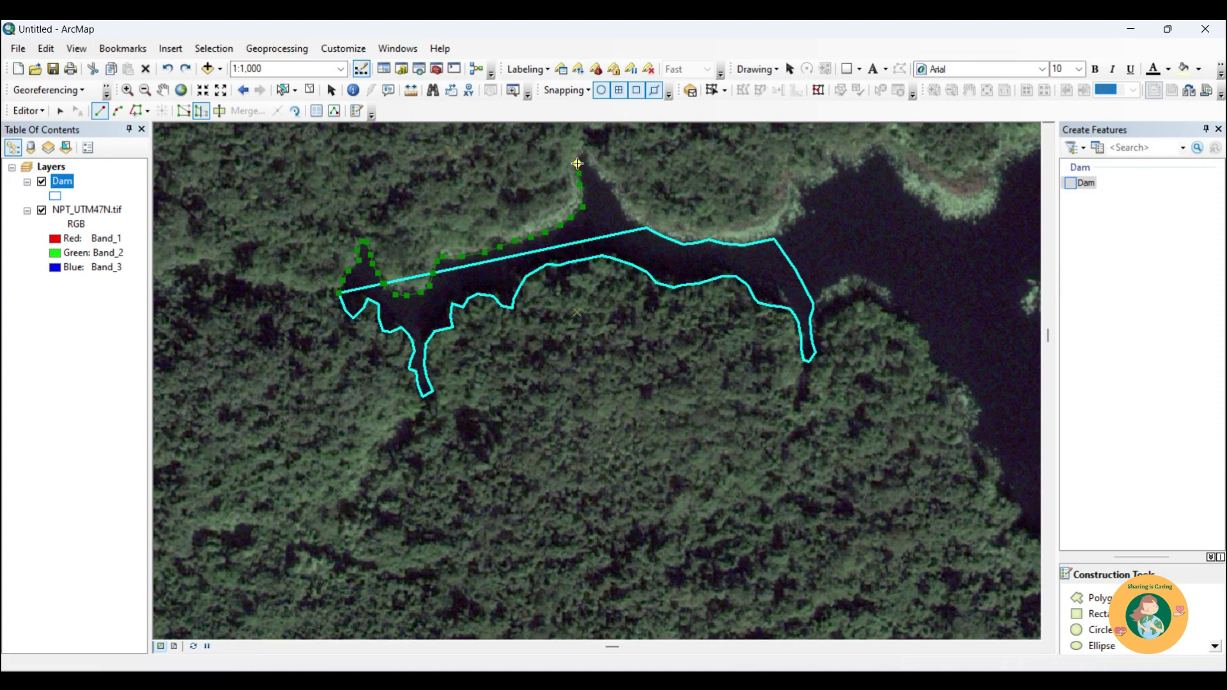
click(587, 159)
click(581, 155)
click(593, 168)
click(609, 189)
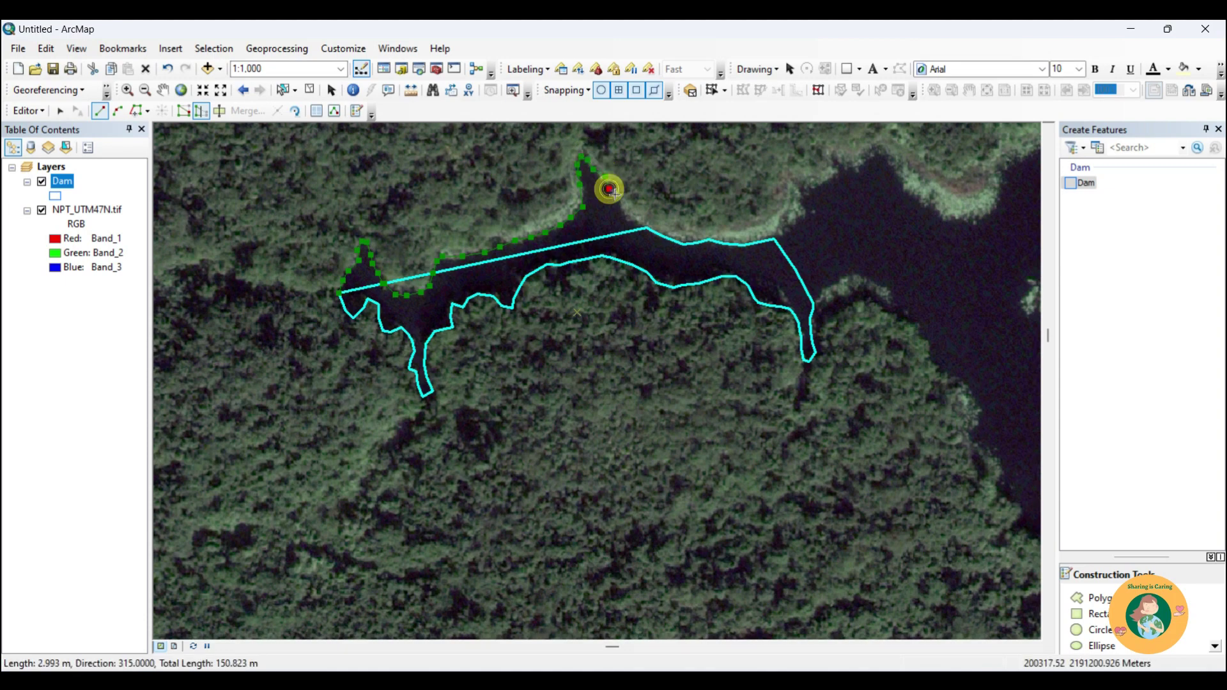
click(617, 198)
click(623, 206)
click(628, 218)
click(639, 226)
click(646, 230)
double_click(646, 230)
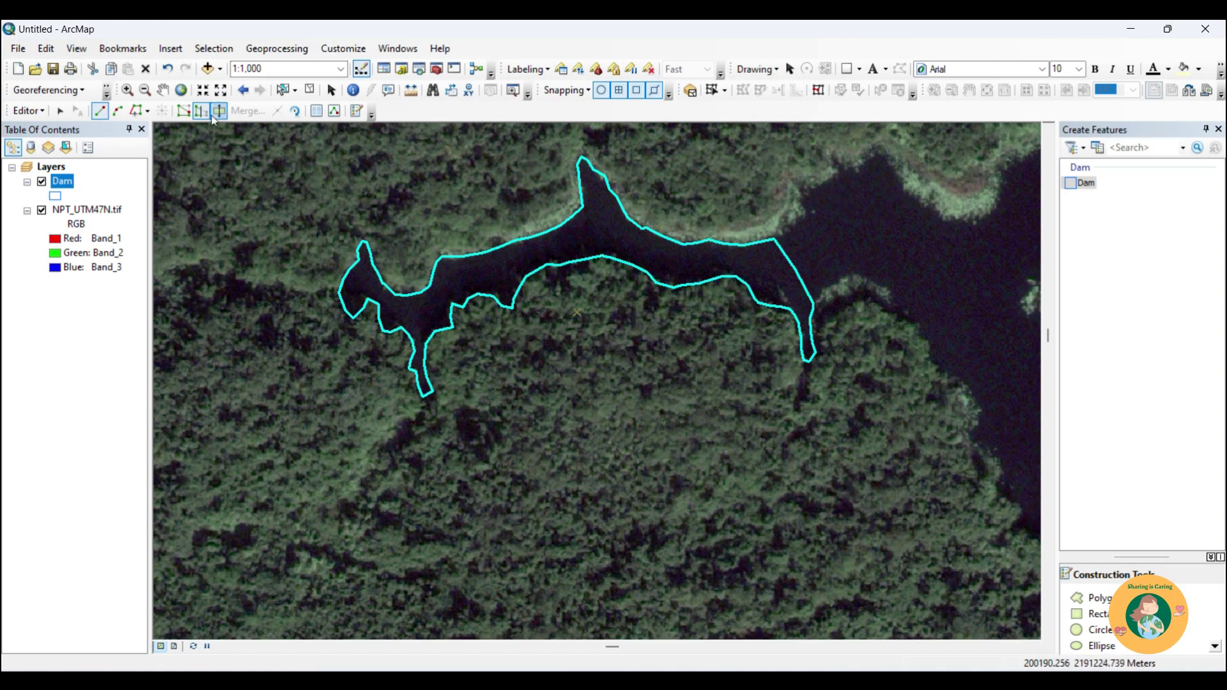
Start a new Dam polygon at the existing polygon's northeastern corner and trace the northern bank northeast to the cove's tip.
click(1098, 599)
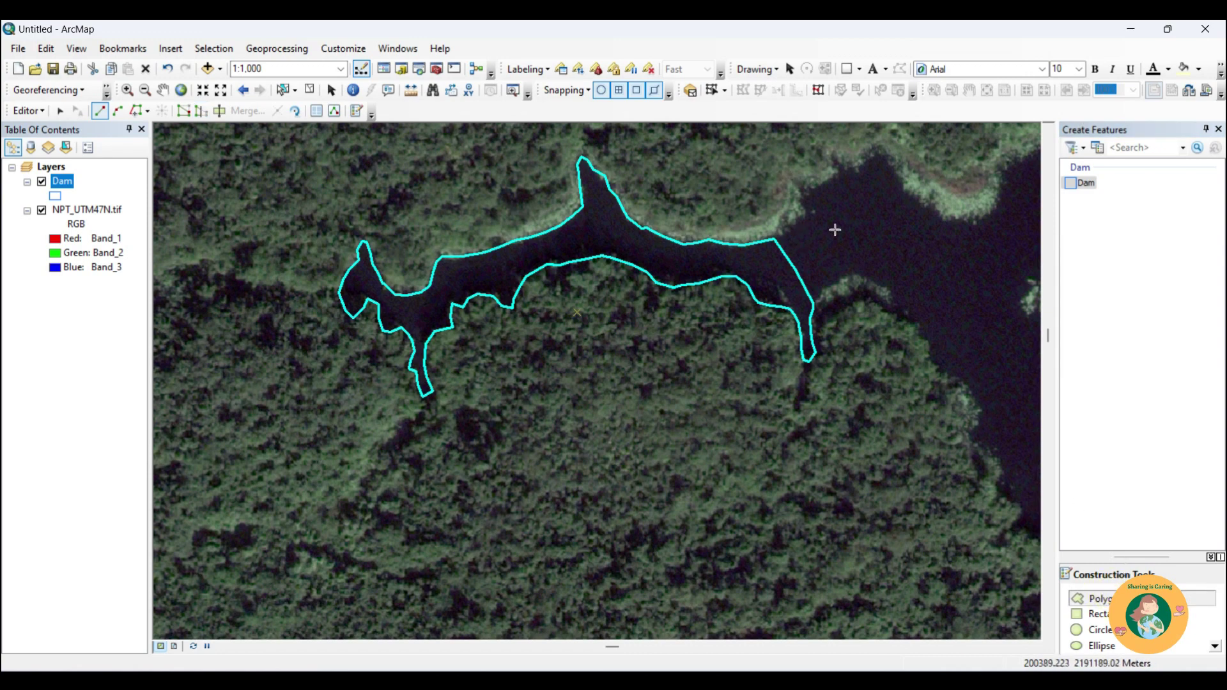
drag(869, 240, 599, 269)
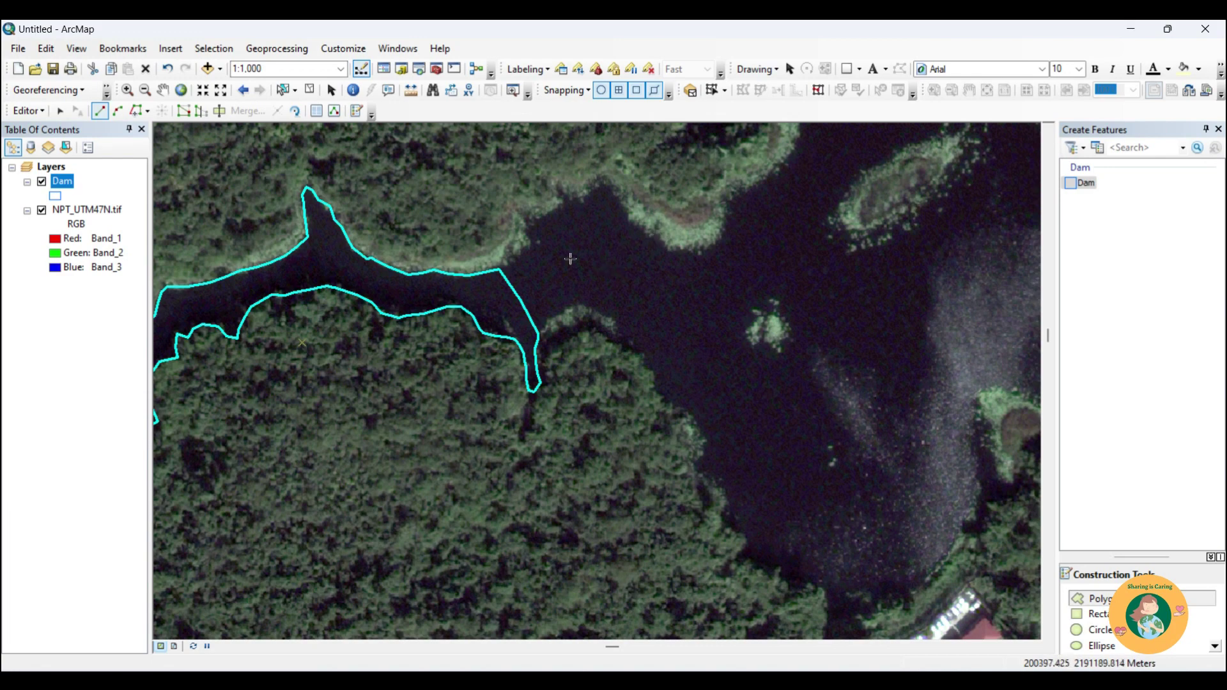
click(499, 271)
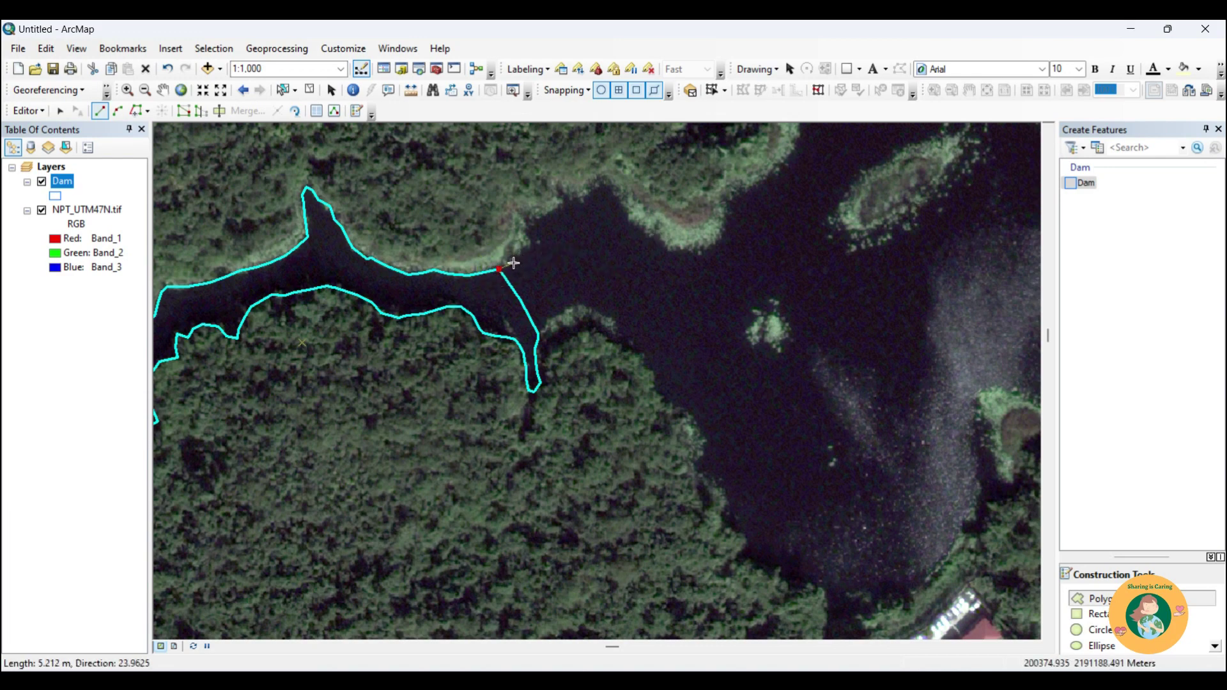
click(527, 227)
click(532, 217)
click(542, 214)
click(553, 208)
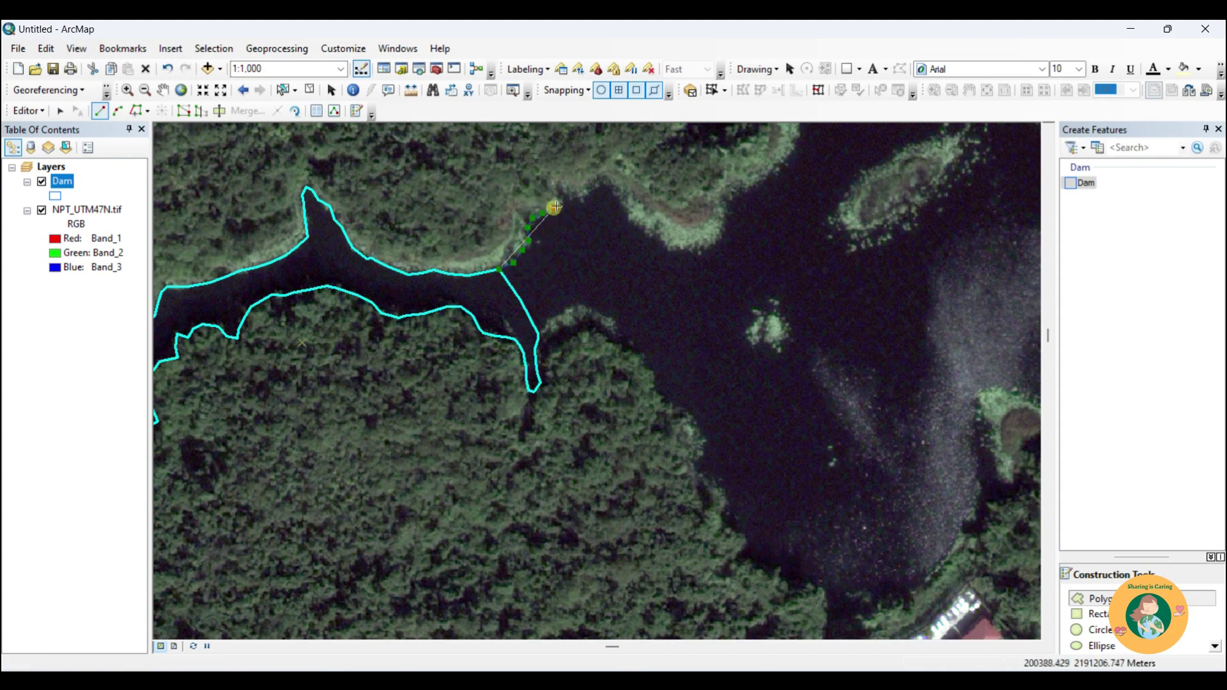
click(565, 200)
click(576, 193)
click(587, 188)
click(602, 181)
Trace down the cove's eastern side and around the light-green point to its eastern end.
click(611, 187)
click(618, 196)
click(627, 212)
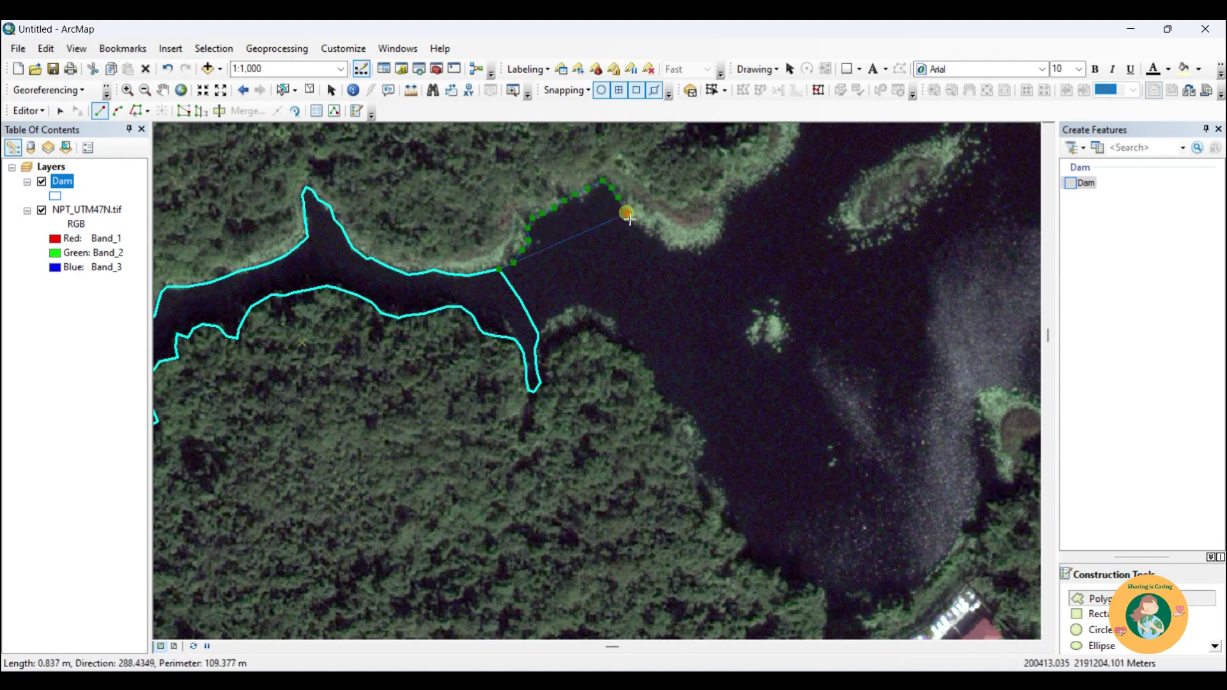
click(633, 221)
click(656, 239)
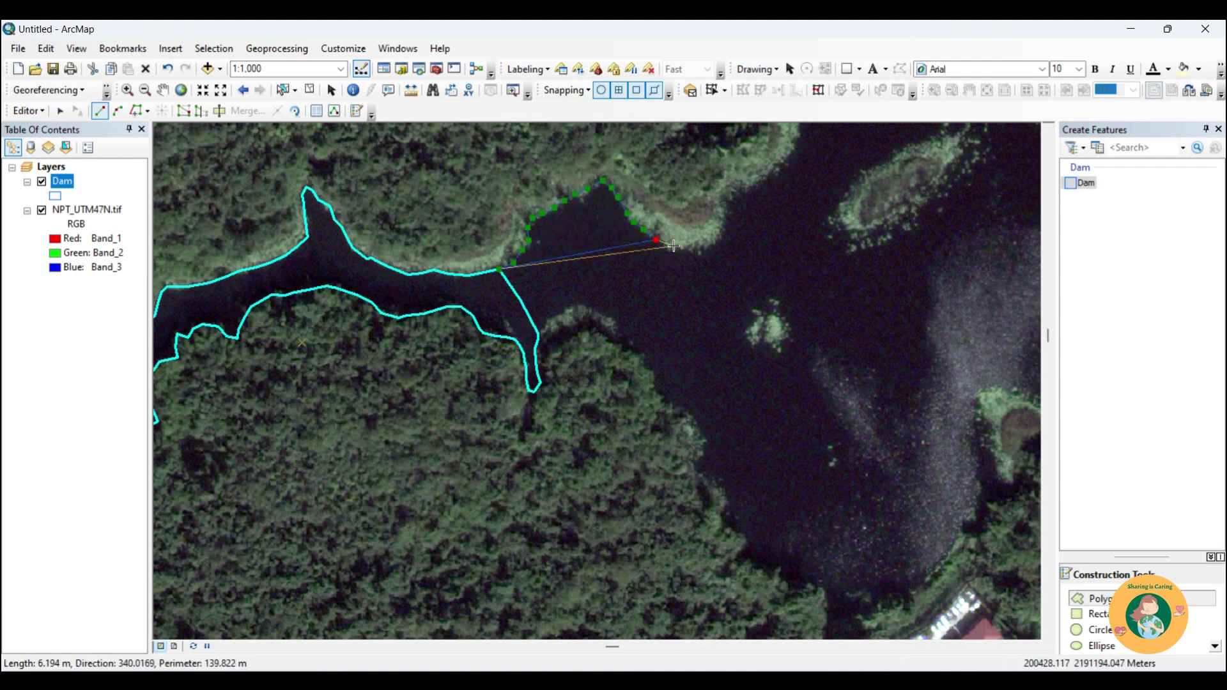
click(676, 249)
click(702, 247)
click(712, 243)
click(720, 236)
click(725, 233)
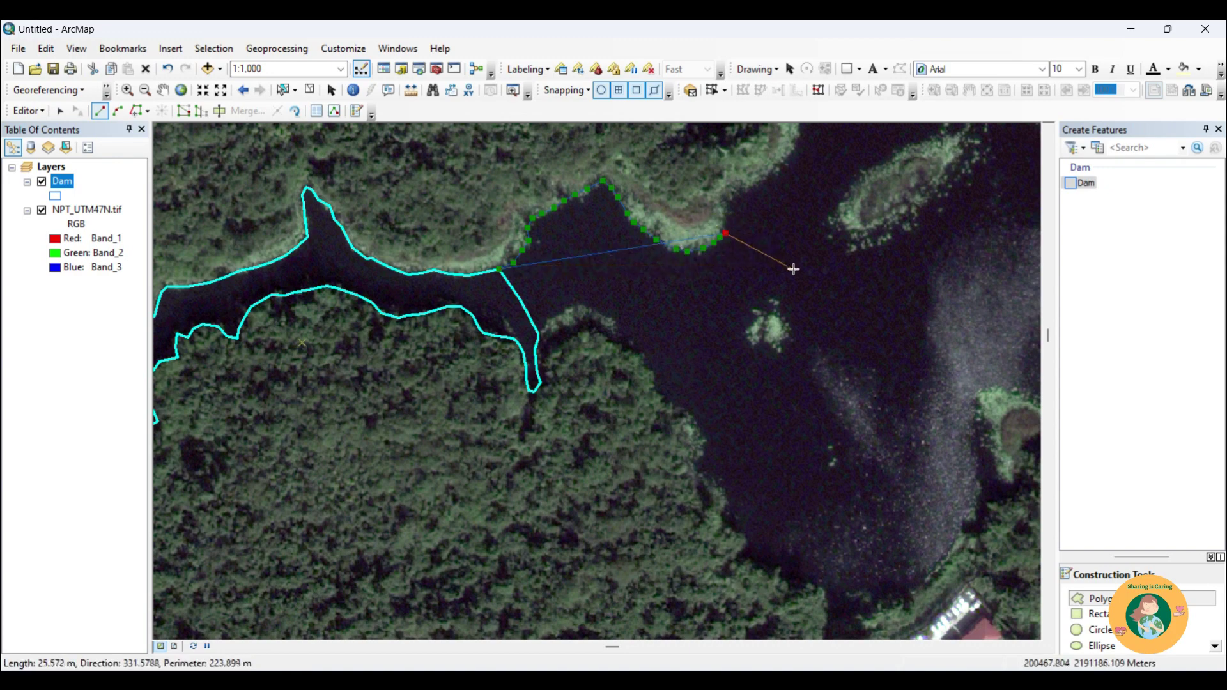
Carry the polygon edge southeast across the open water to the bank just north of the red-roofed buildings.
click(852, 342)
click(921, 457)
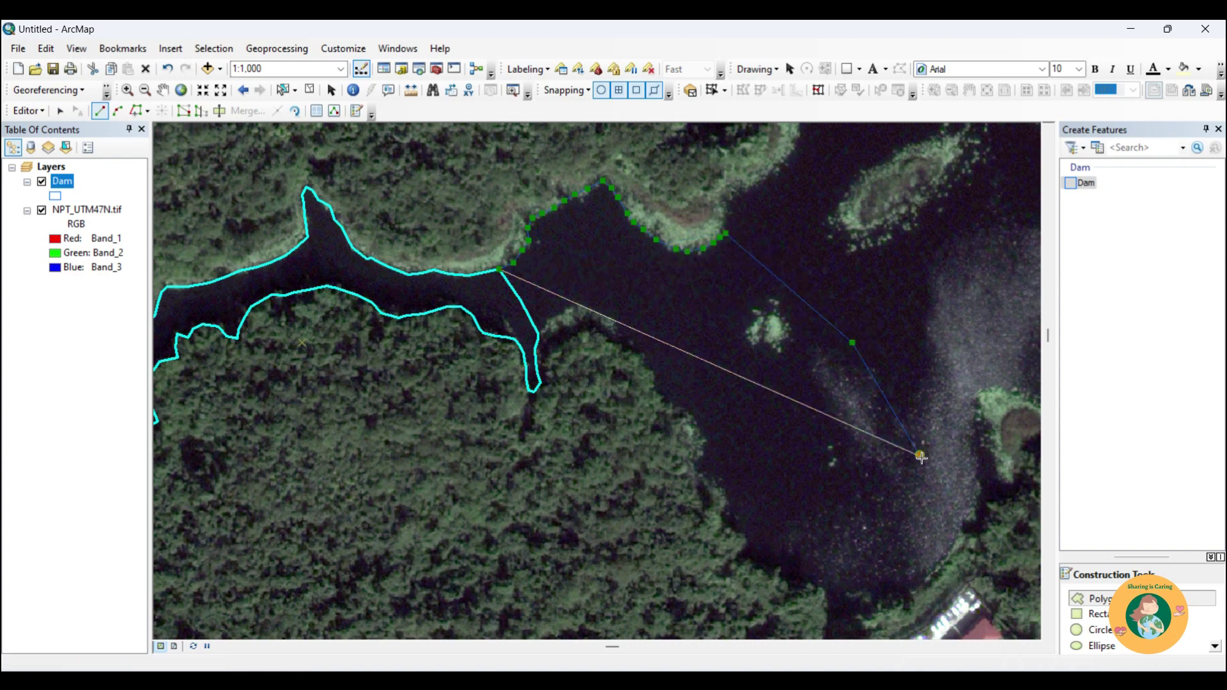
click(958, 537)
click(947, 555)
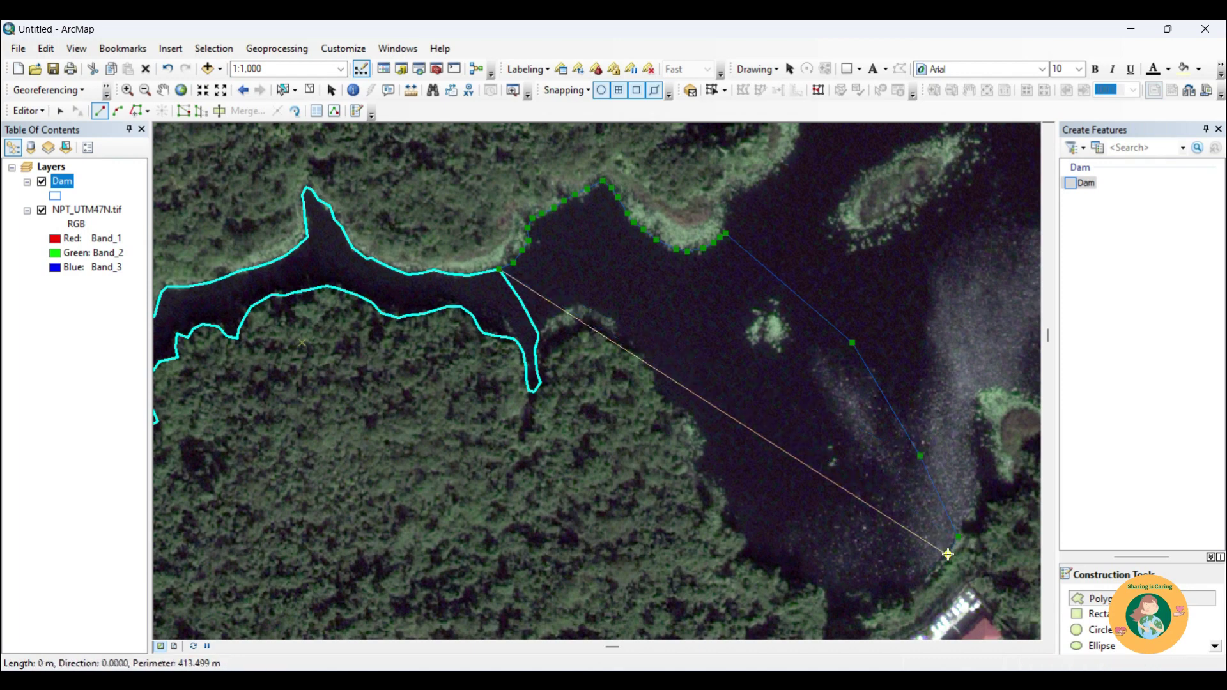
Trace the southern bank westward past the buildings and down to the bottom of the small southern notch.
drag(923, 575, 887, 403)
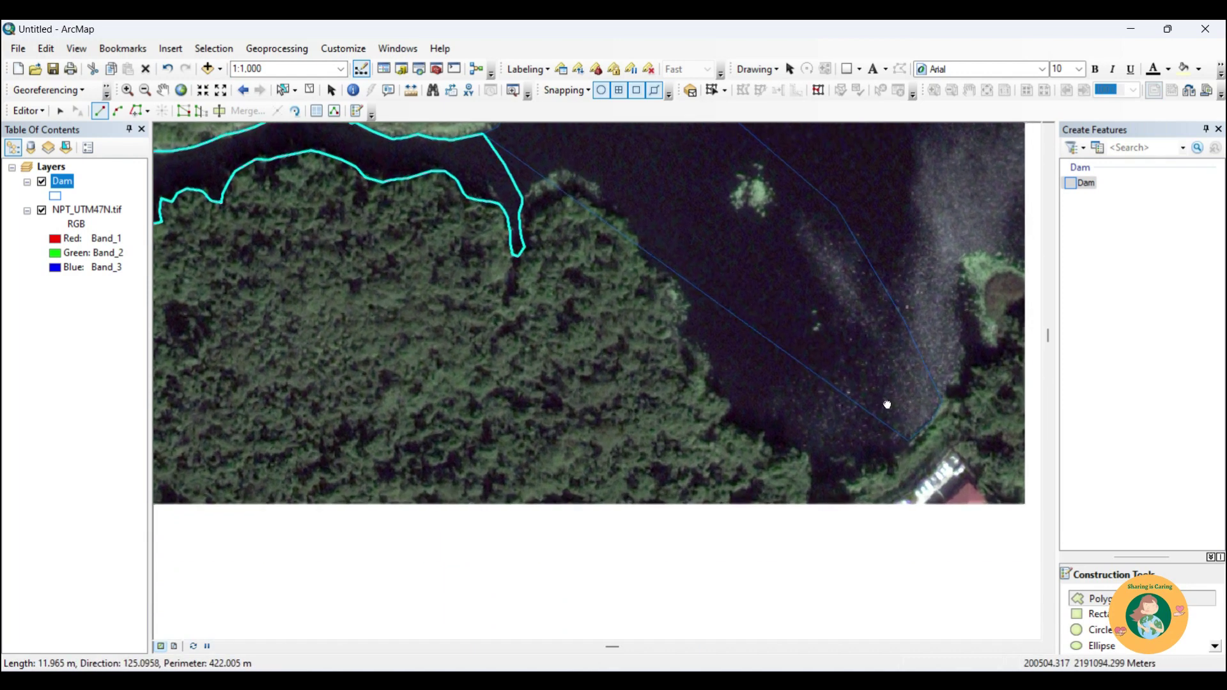
click(890, 465)
click(876, 460)
click(865, 460)
click(860, 462)
click(847, 455)
click(829, 450)
click(825, 468)
click(823, 479)
click(818, 485)
Trace out of the southern notch and follow the bank west to the reservoir's southwestern bend.
click(807, 471)
click(807, 450)
click(785, 447)
click(771, 443)
click(764, 438)
click(764, 428)
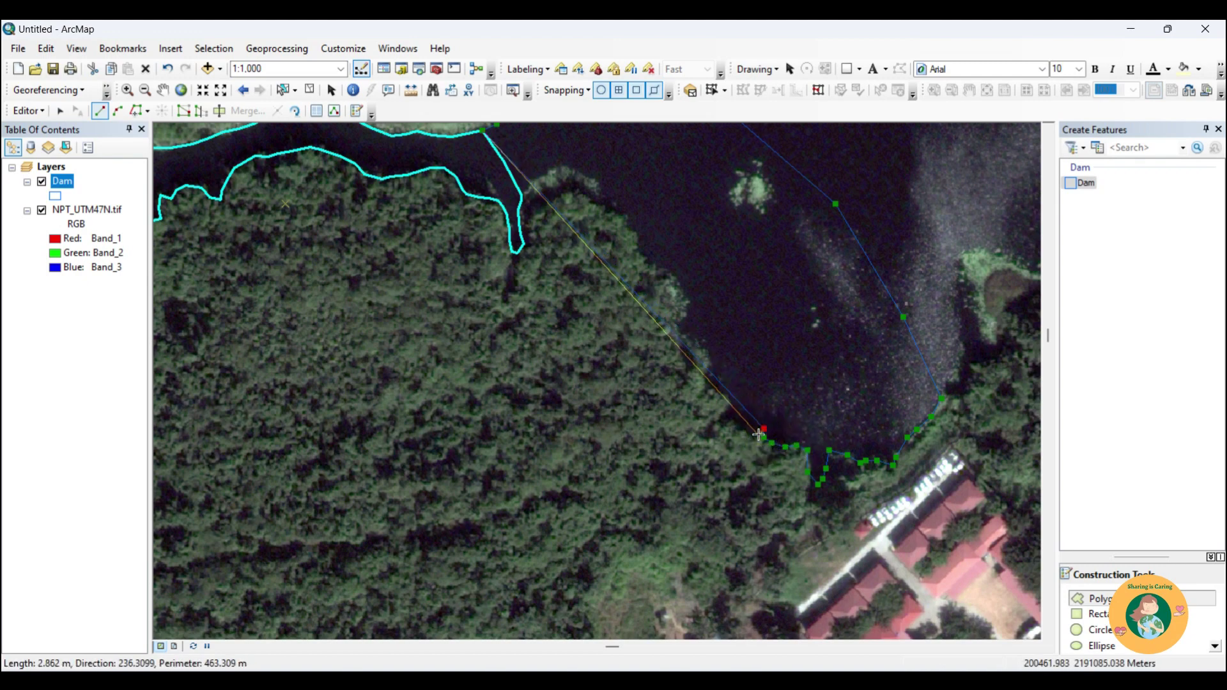
click(763, 436)
click(756, 434)
click(748, 432)
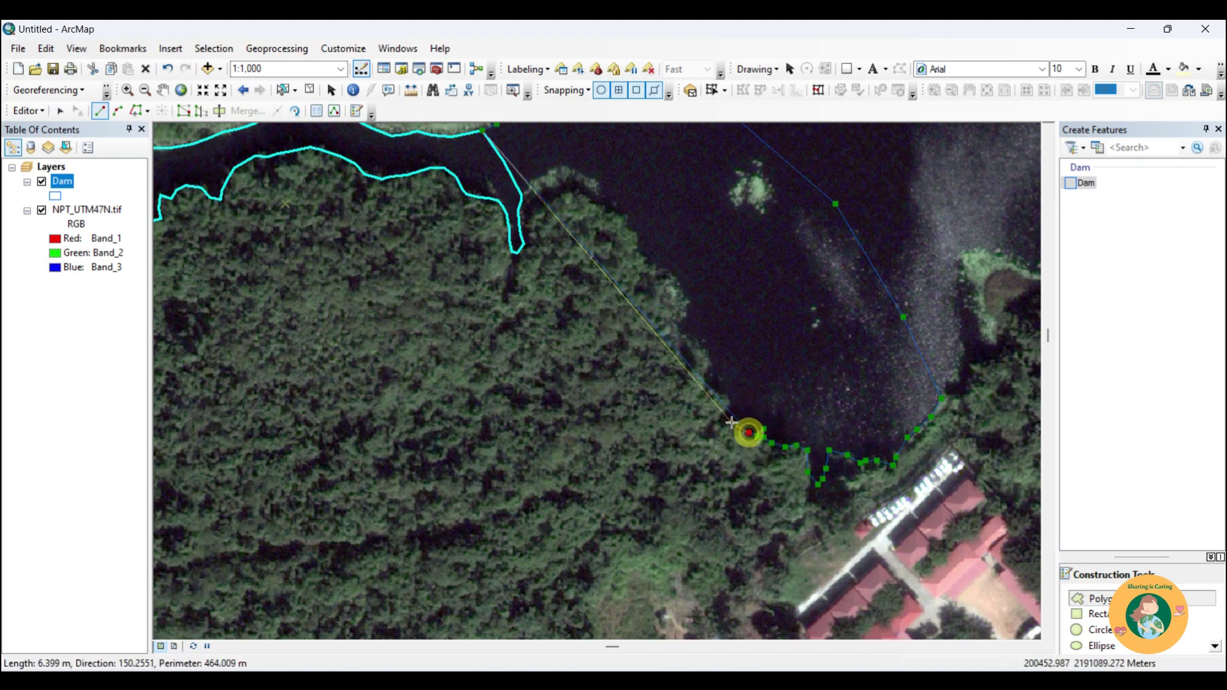
Continue the polygon northwest along the forested bank, following its small indentations above the southwestern bend.
click(722, 420)
click(727, 413)
click(730, 401)
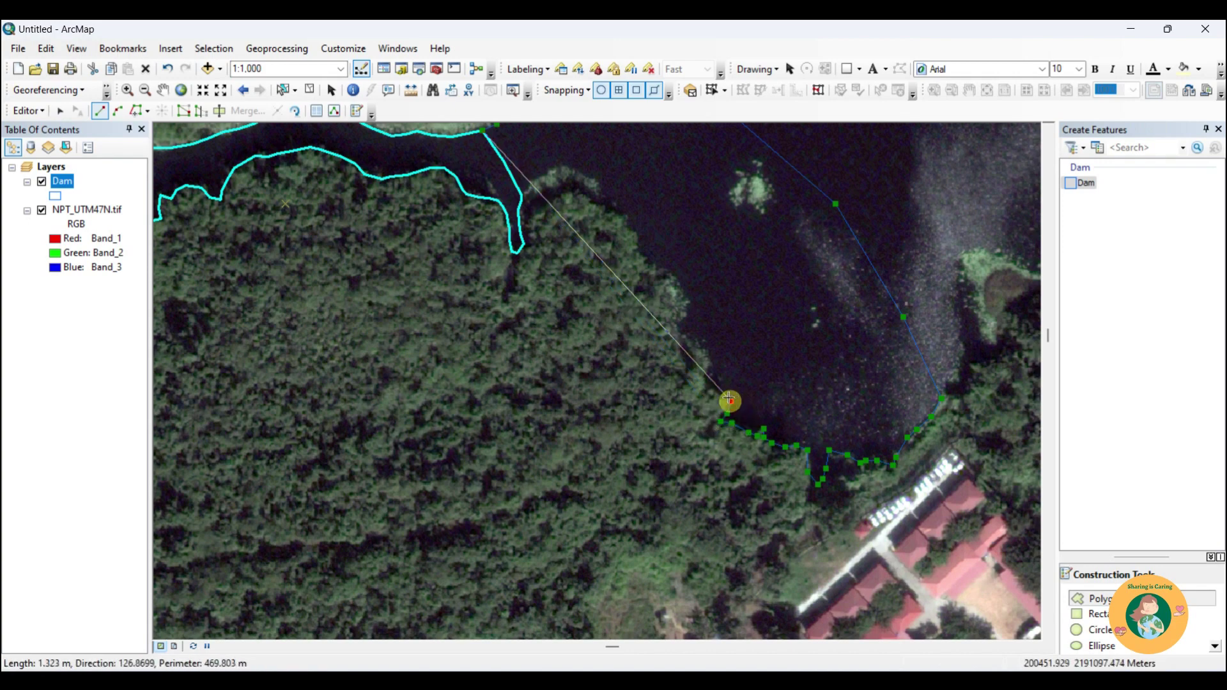
click(720, 392)
click(714, 391)
click(707, 385)
click(708, 371)
click(713, 363)
click(707, 348)
click(695, 339)
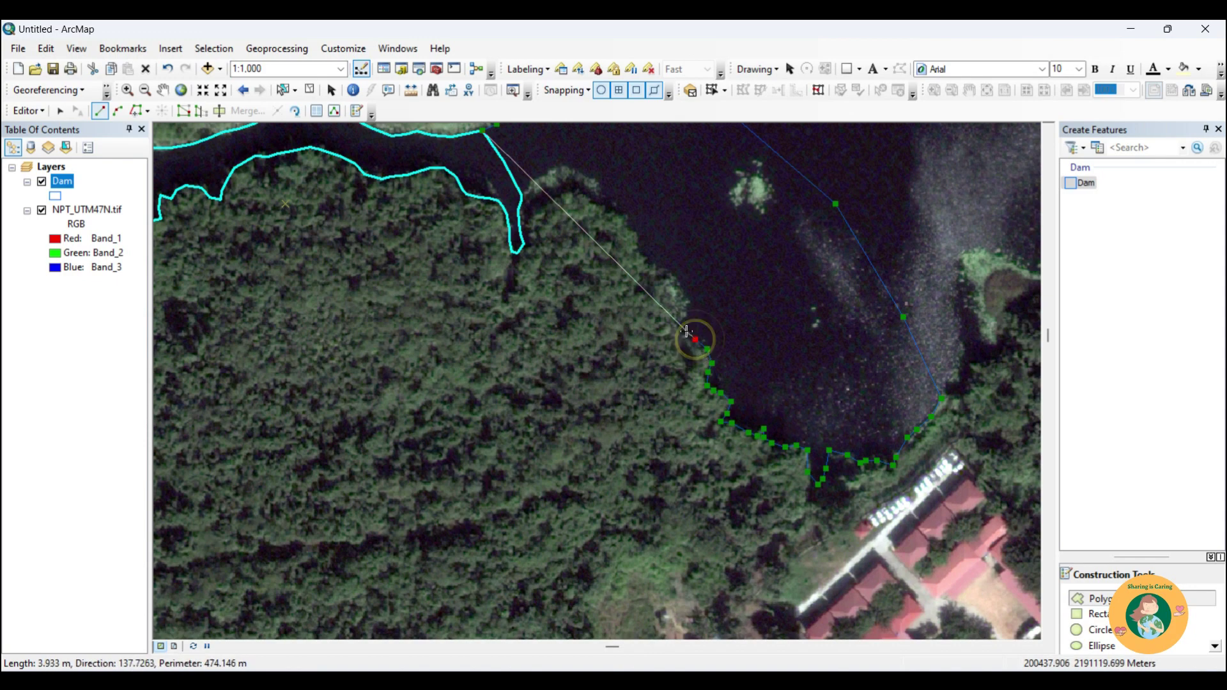
Trace the upper part of the forested southwestern bank northwest to the start of the rounded headland.
click(683, 328)
click(688, 309)
click(685, 294)
click(679, 281)
click(662, 270)
click(645, 261)
click(642, 243)
click(634, 230)
click(630, 227)
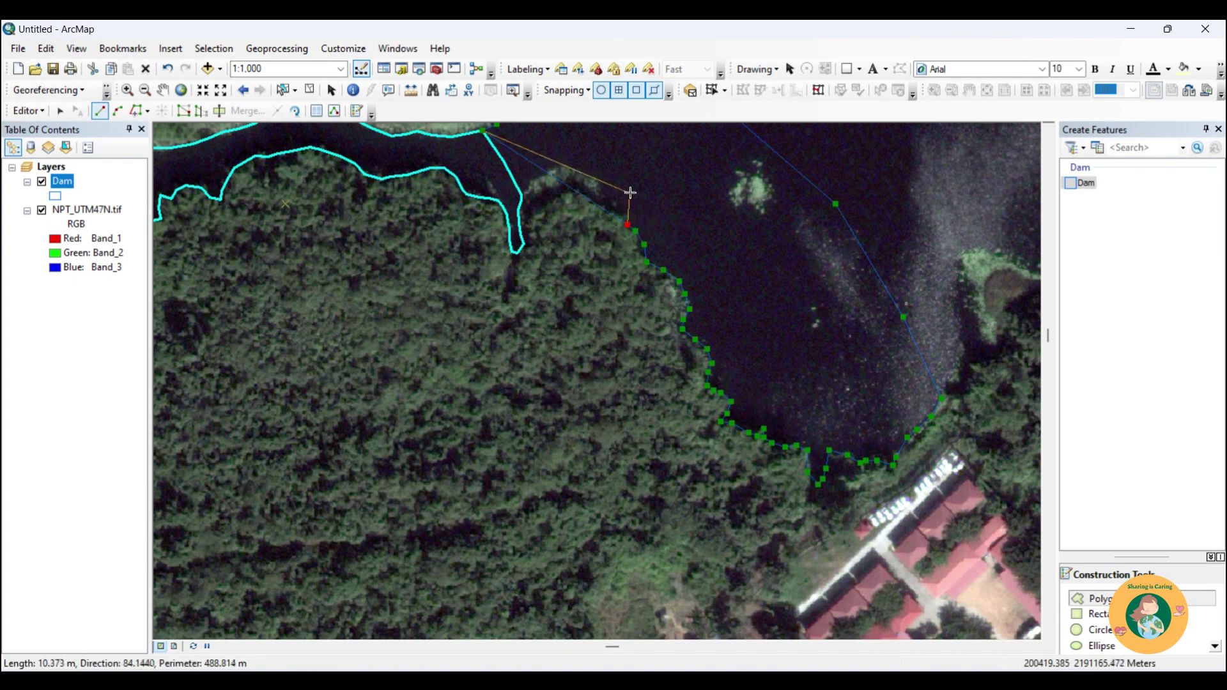
Trace around the rounded headland and snap the sketch to the existing Dam polygon's vertex at the narrow inlet's mouth.
drag(629, 198, 633, 322)
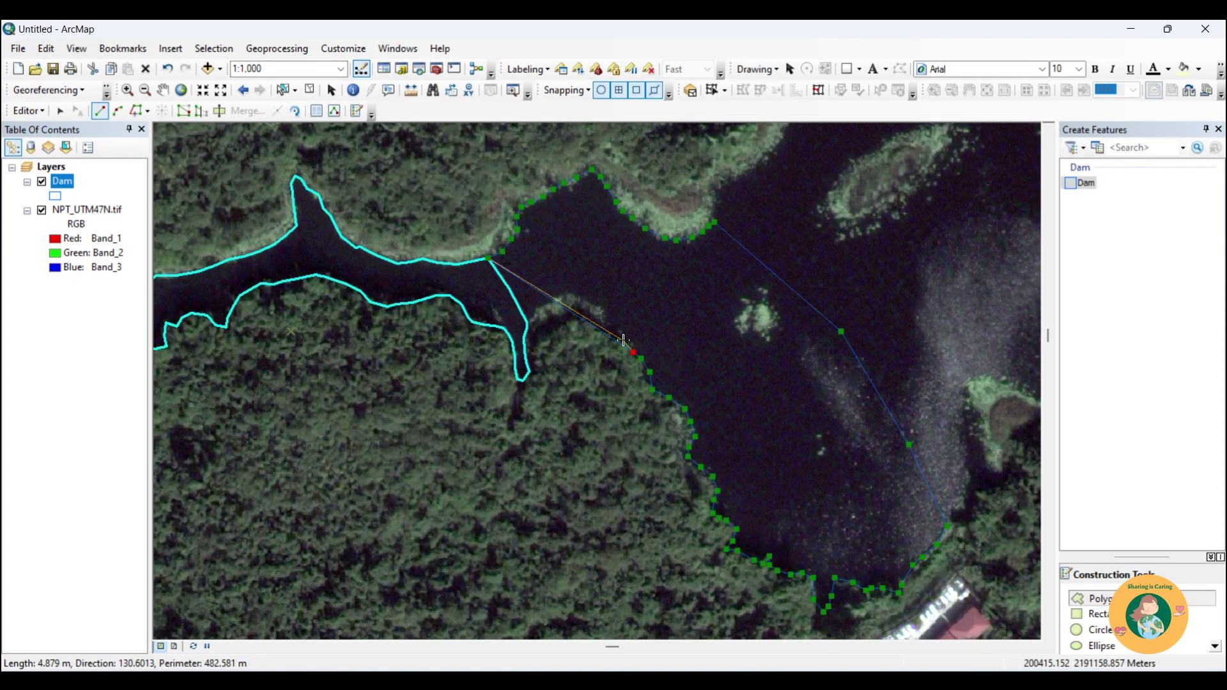
click(625, 340)
click(610, 331)
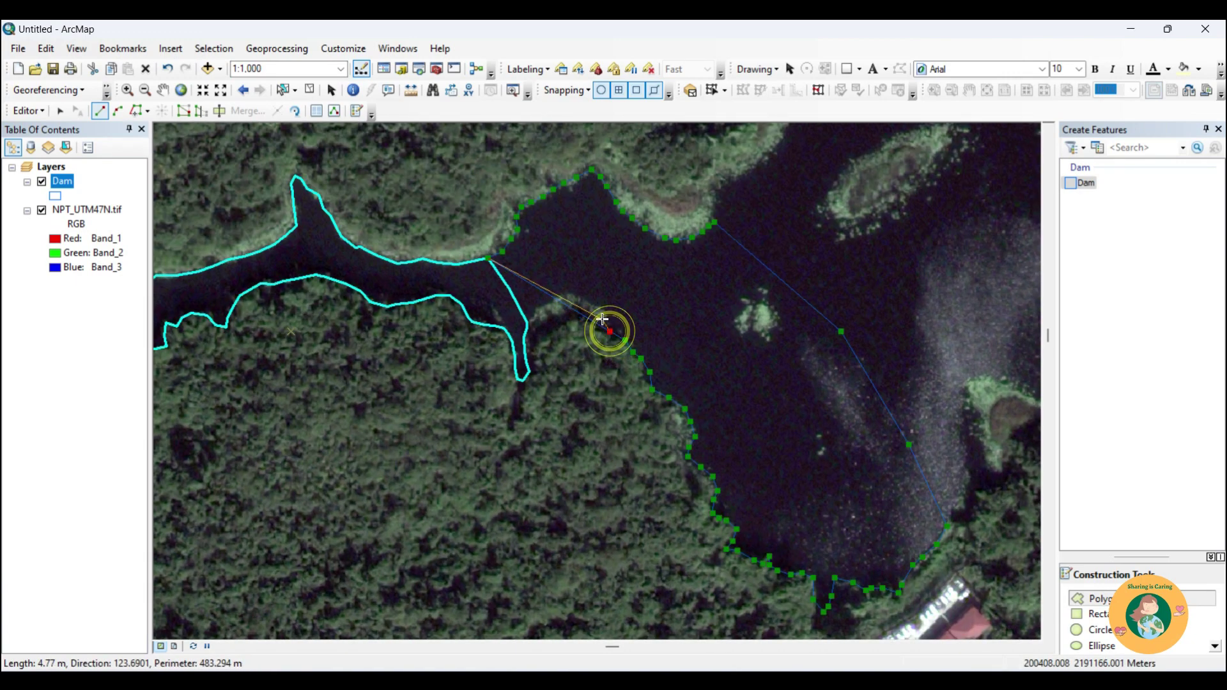
click(592, 308)
click(584, 301)
click(563, 297)
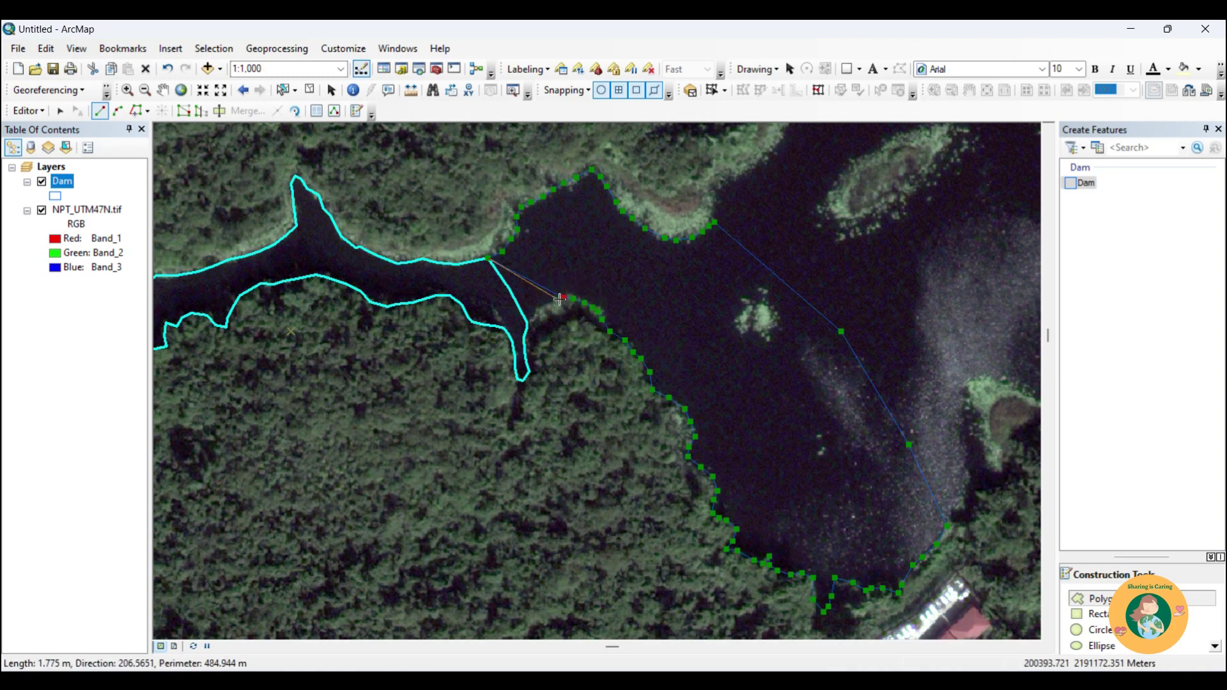
click(535, 313)
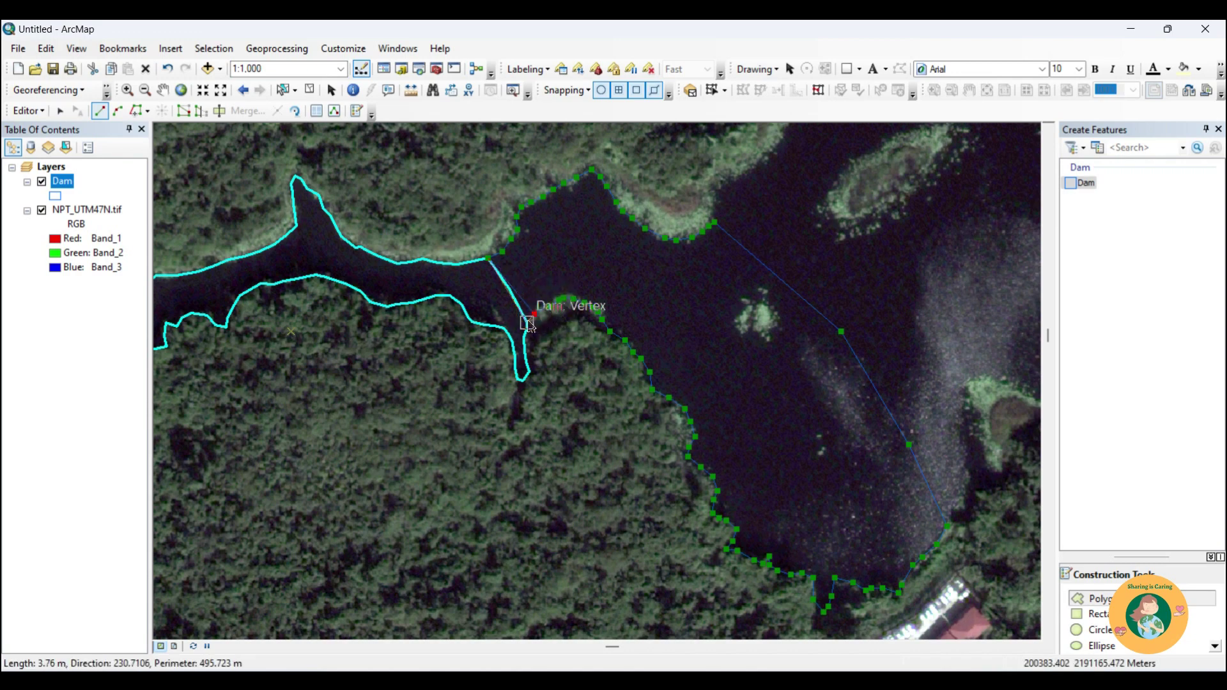
click(528, 323)
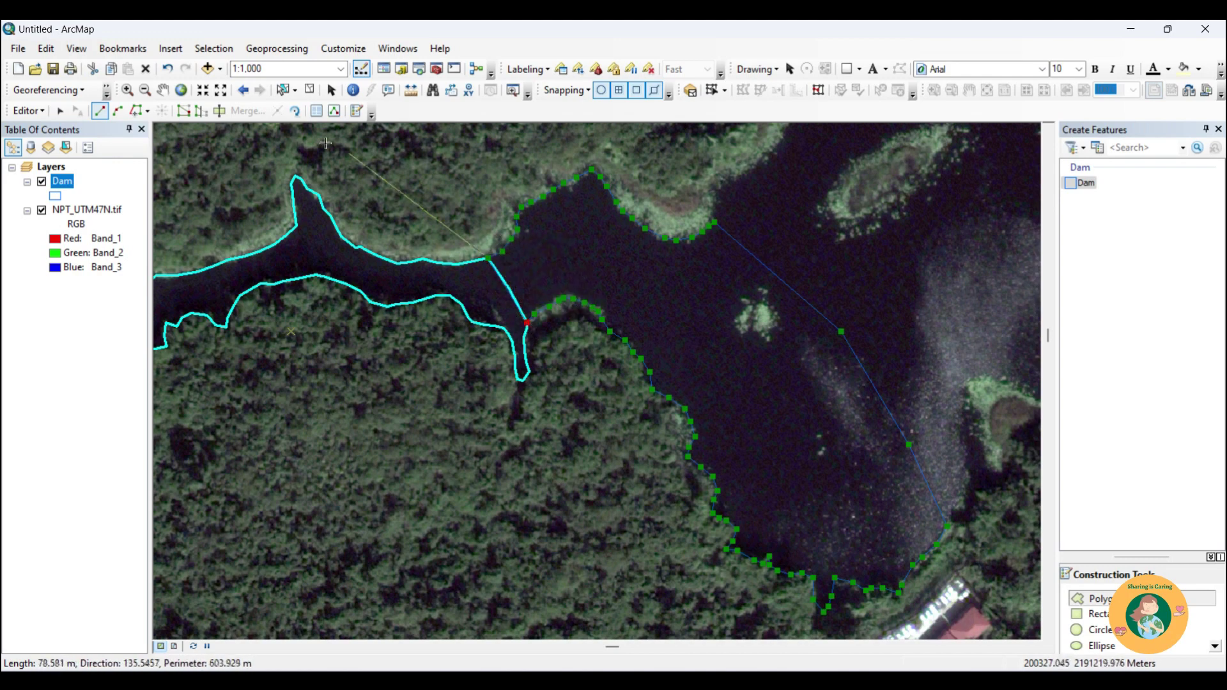
Trace the shared edge of the existing polygon up to the starting vertex with the Trace tool and finish the polygon.
click(139, 112)
click(525, 323)
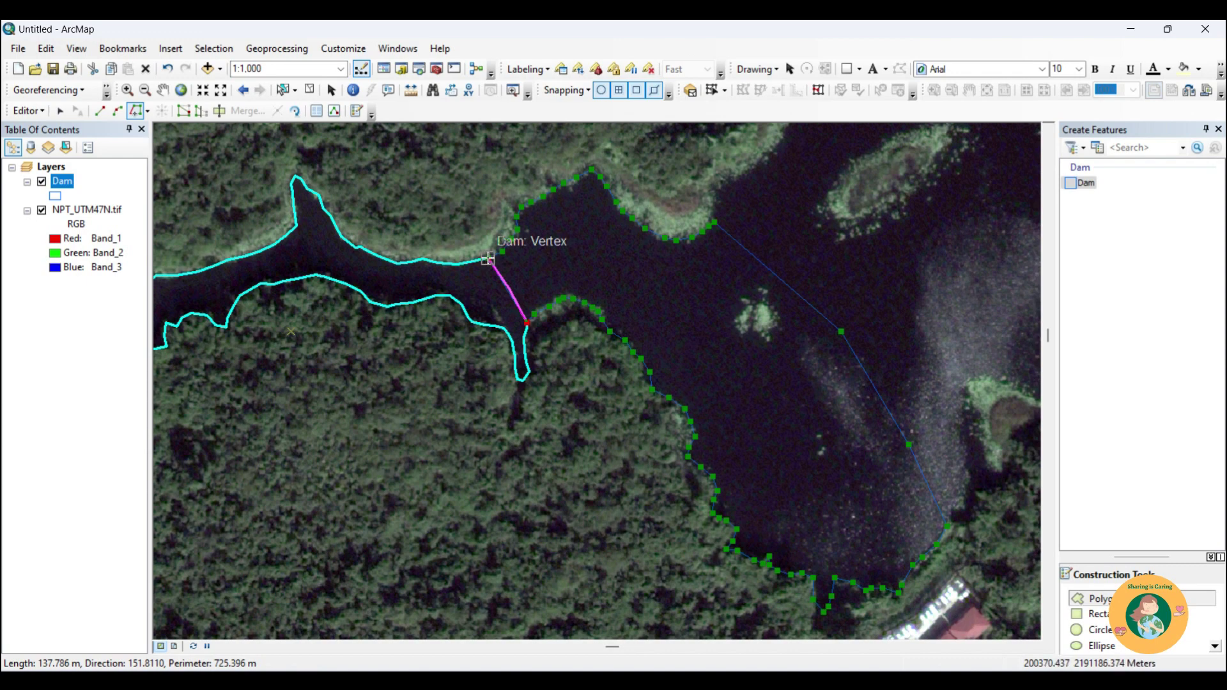
double_click(488, 258)
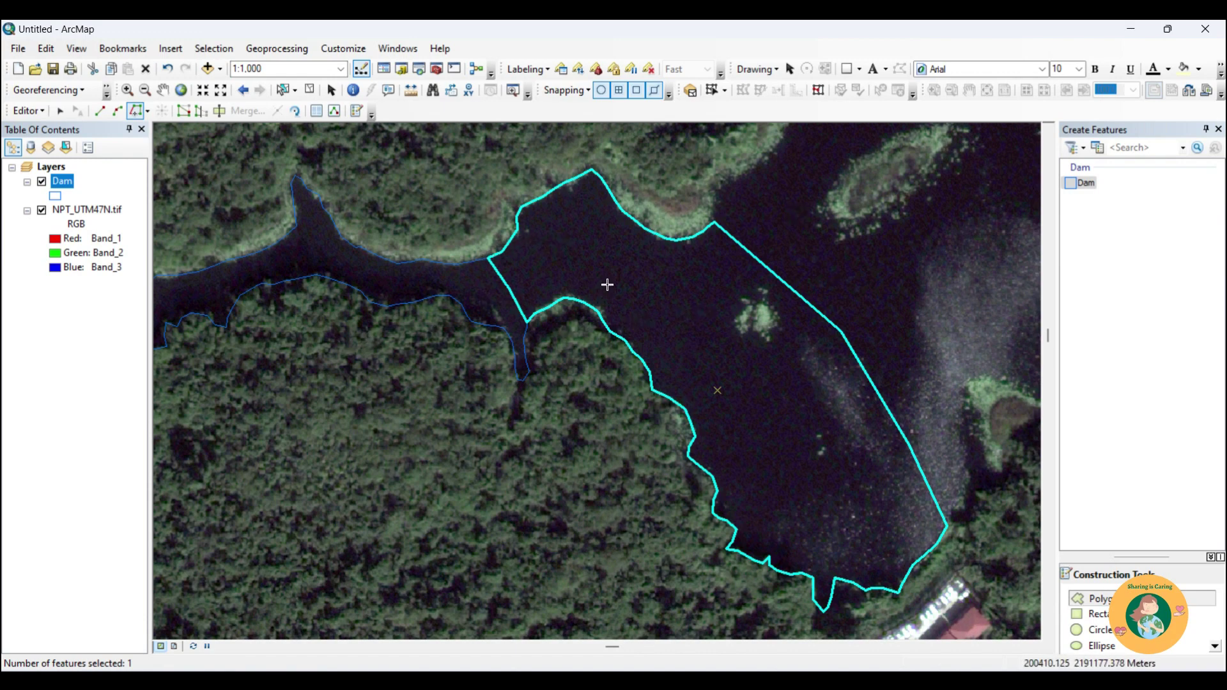
Select both adjoining Dam polygons and merge them into the first listed Dam feature.
click(61, 112)
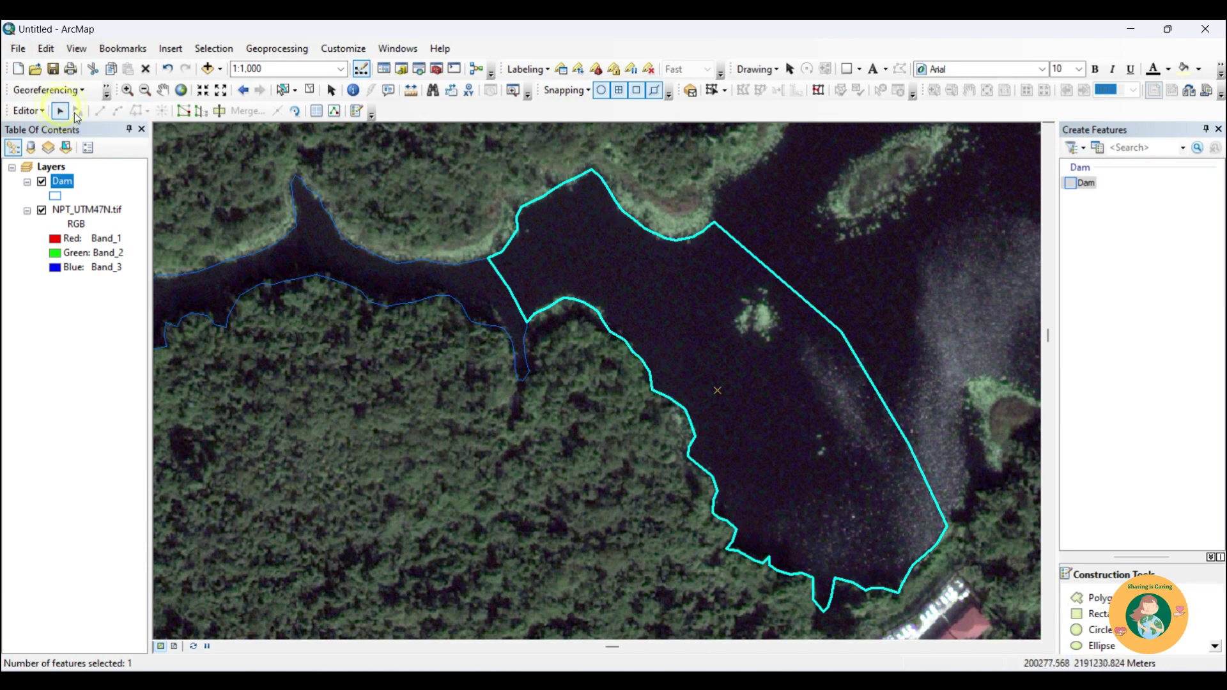
shift+click(447, 280)
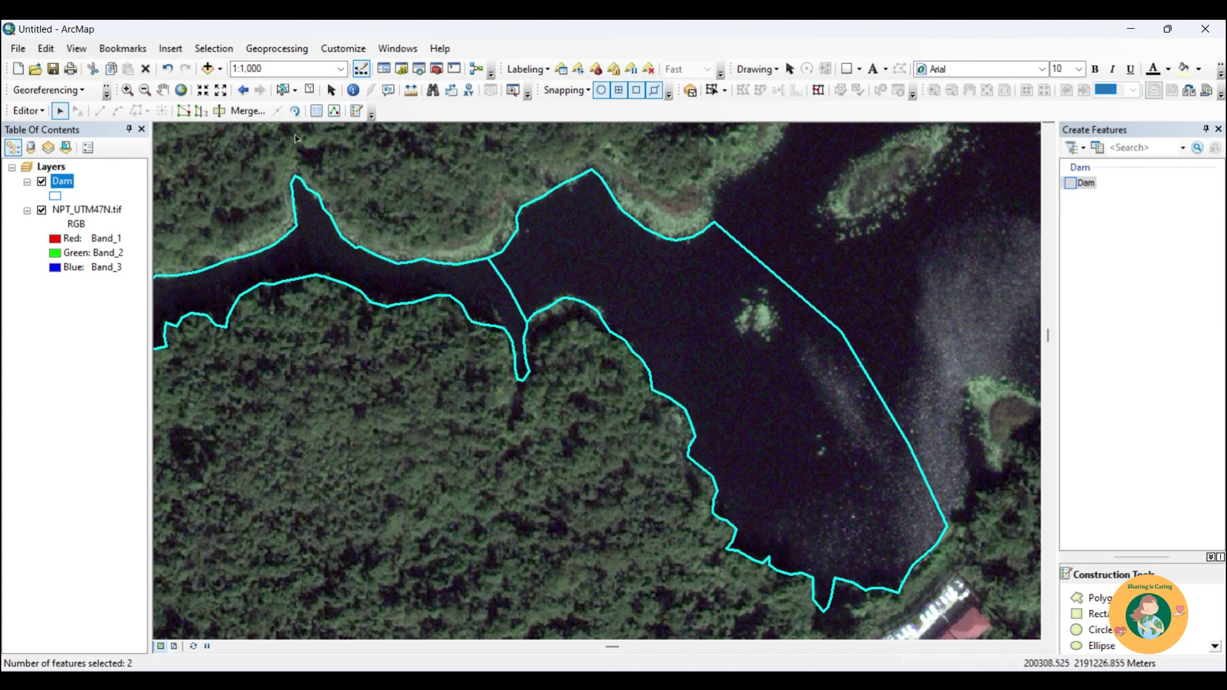
click(246, 111)
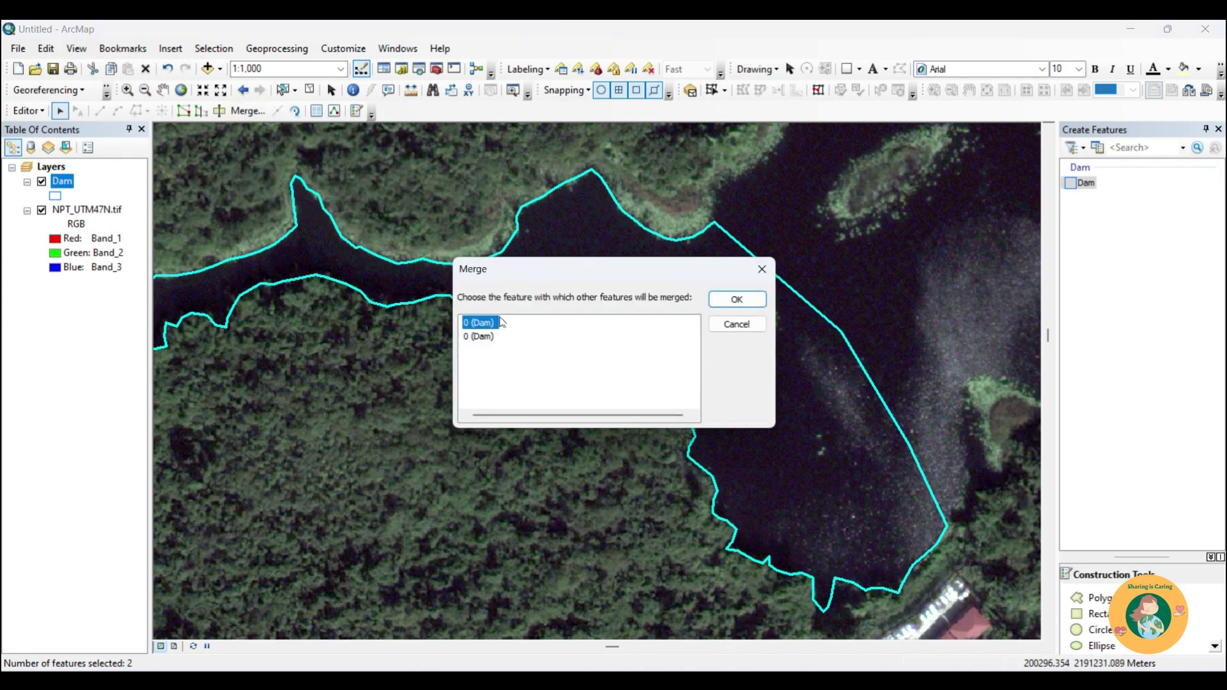
click(729, 299)
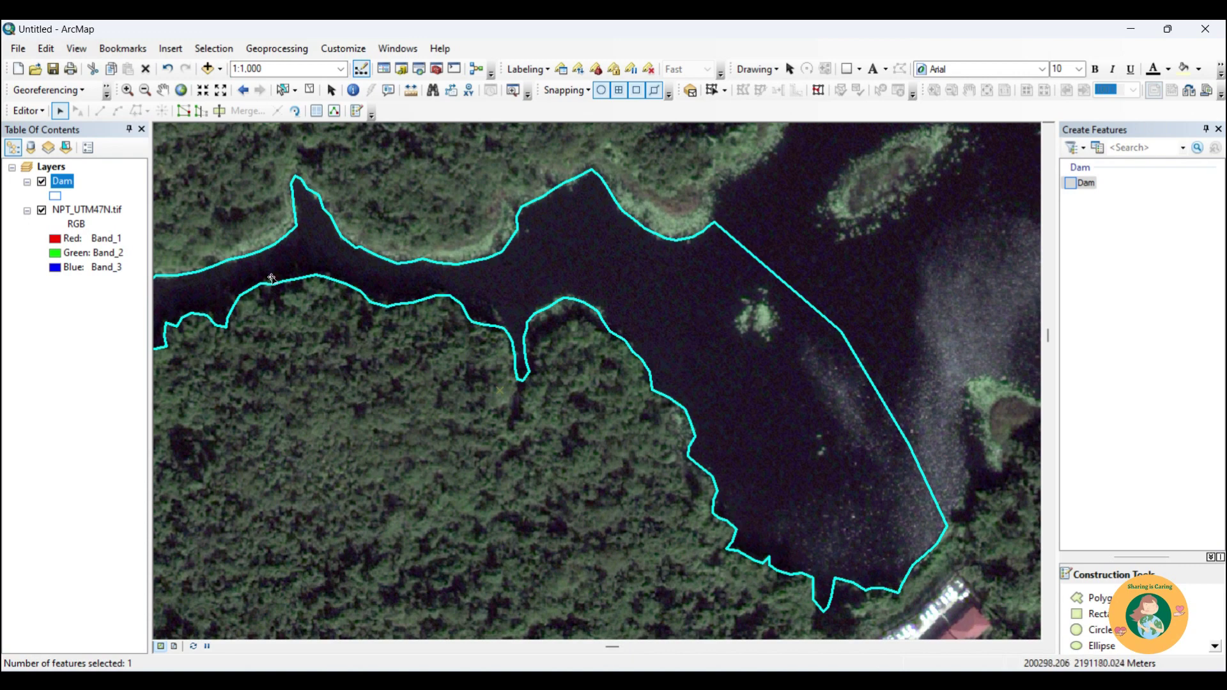
Start another Dam polygon at the merged polygon's southeastern corner and trace the bank to the base of the pointed spit.
drag(632, 311, 485, 334)
drag(811, 335, 764, 357)
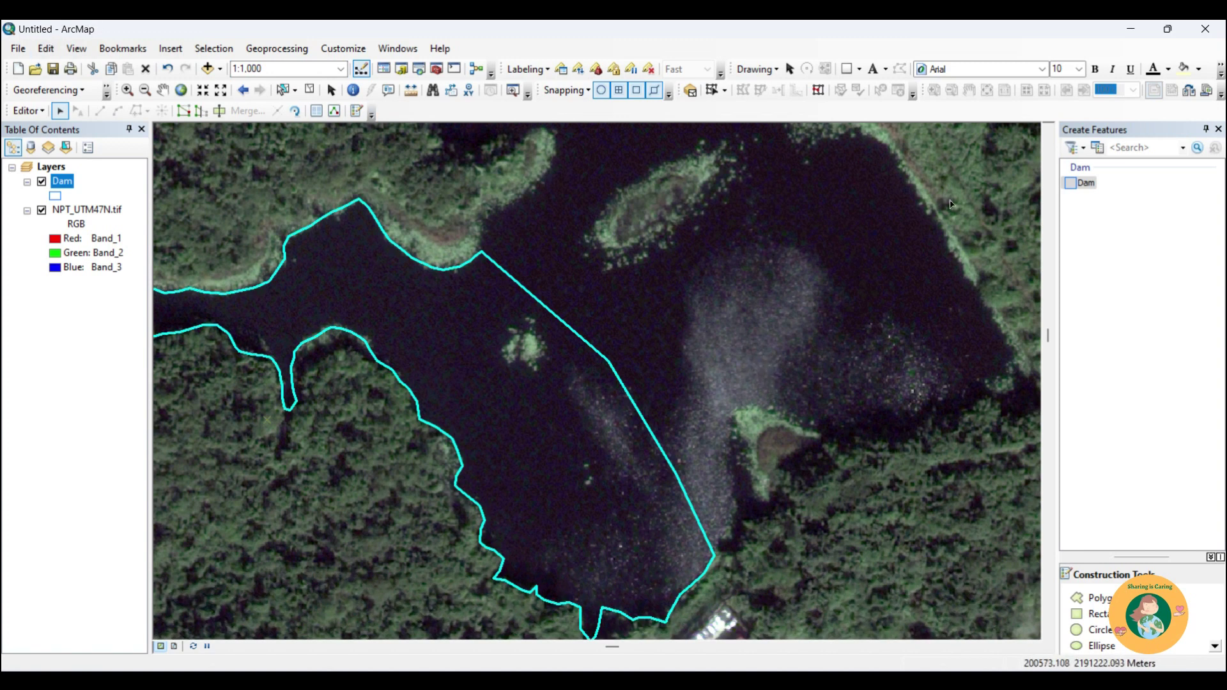
click(1096, 599)
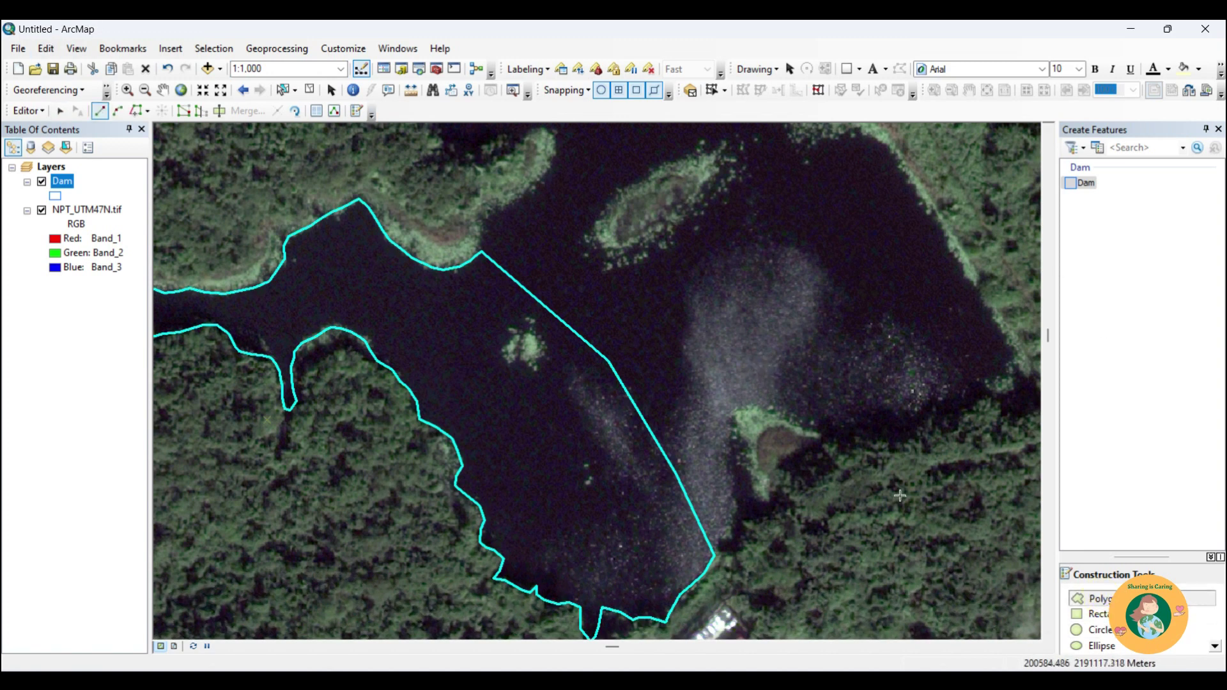
click(715, 556)
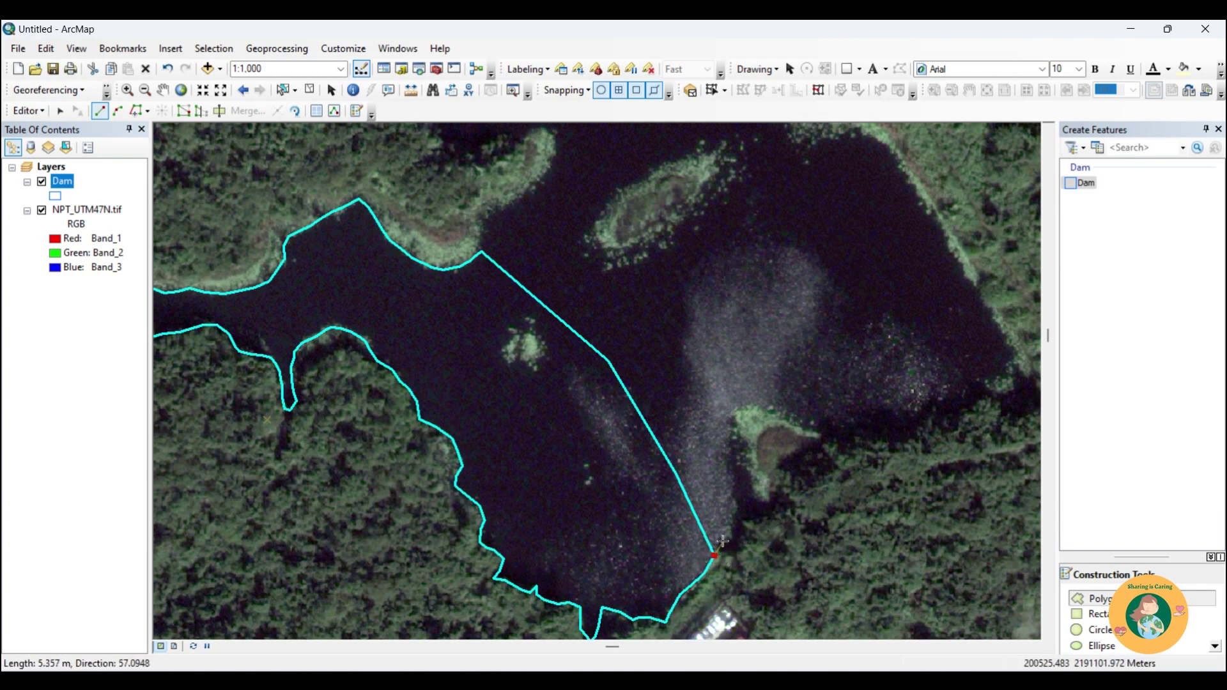
click(723, 549)
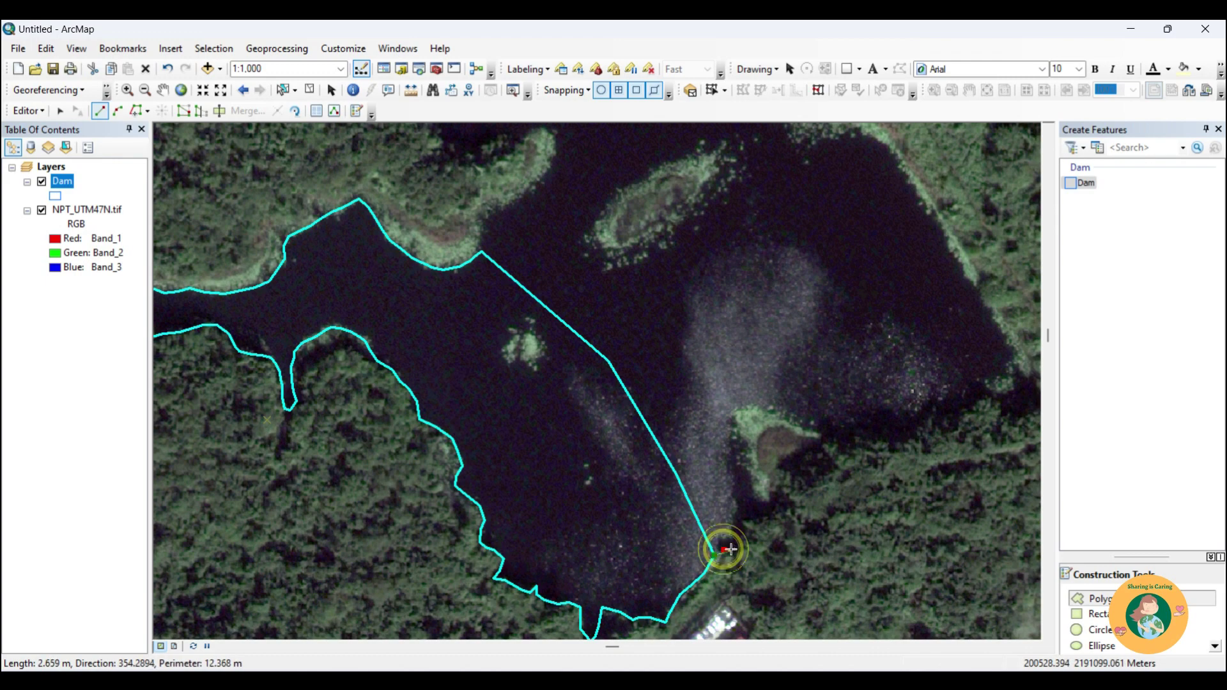
click(734, 551)
click(737, 542)
click(741, 532)
click(743, 523)
click(751, 520)
click(756, 518)
Trace around the pointed spit and follow the eastern bay's shoreline around to the northeastern bank.
click(755, 496)
click(751, 486)
click(741, 451)
click(733, 425)
click(734, 412)
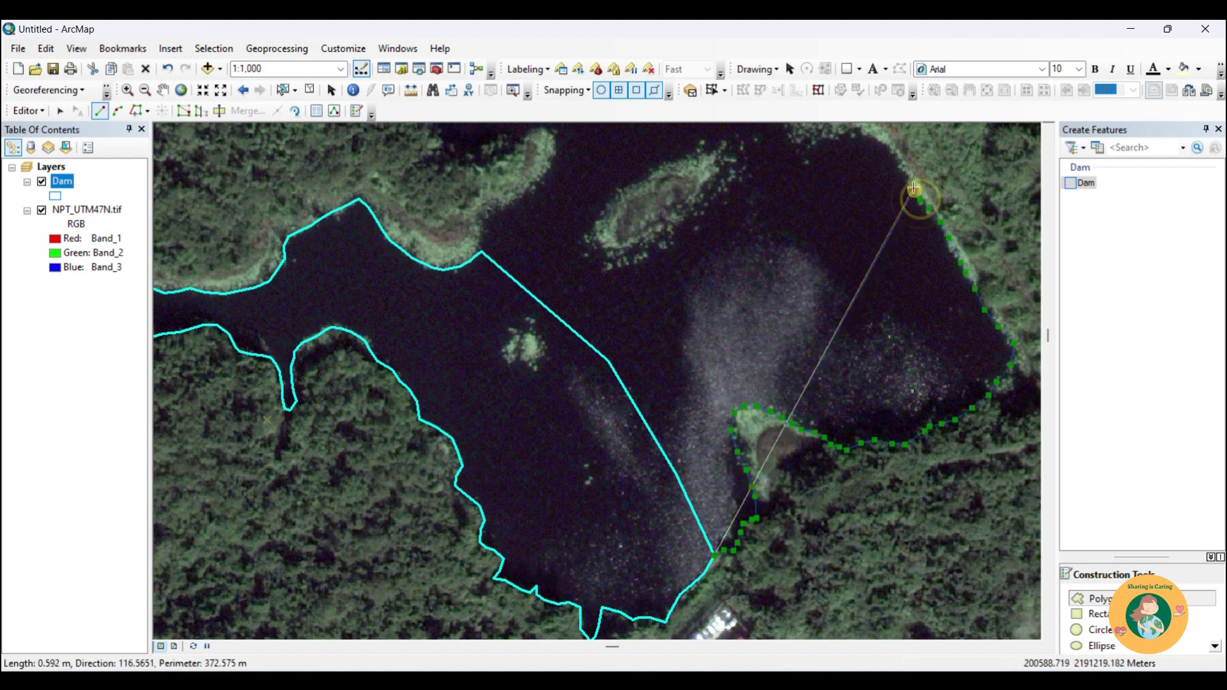
Extend the trace up the northeastern bank, then carry it southwest below the vegetated island to the merged polygon's diagonal edge.
click(906, 176)
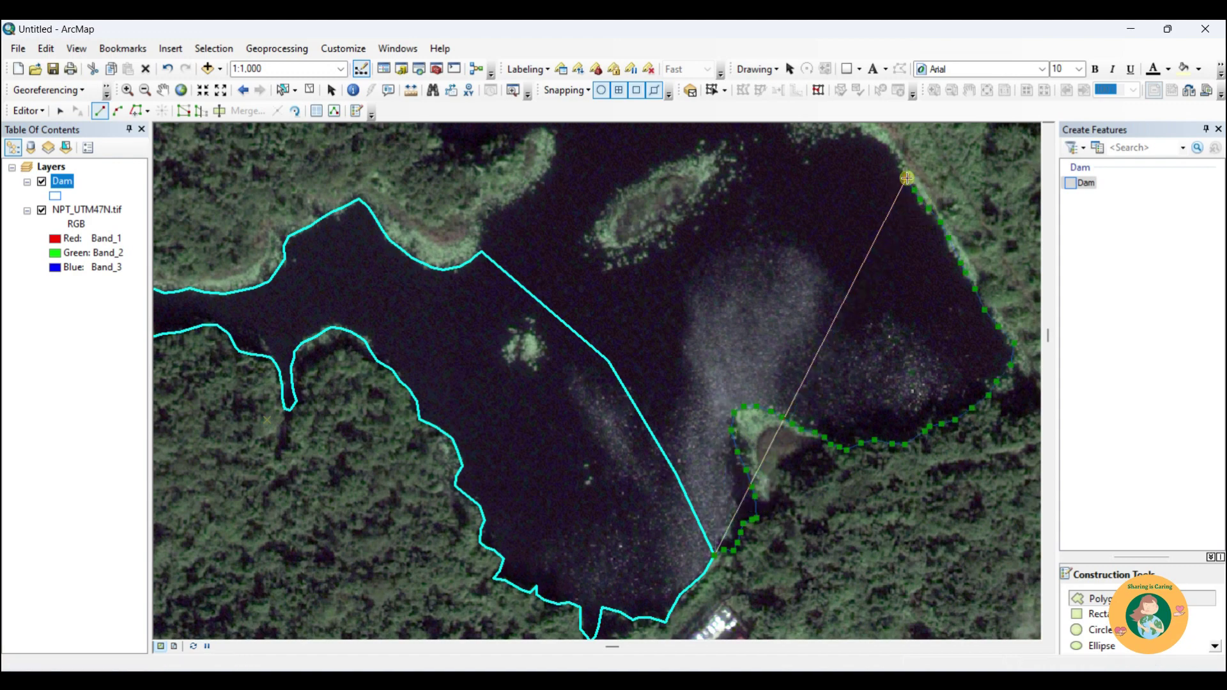
click(903, 168)
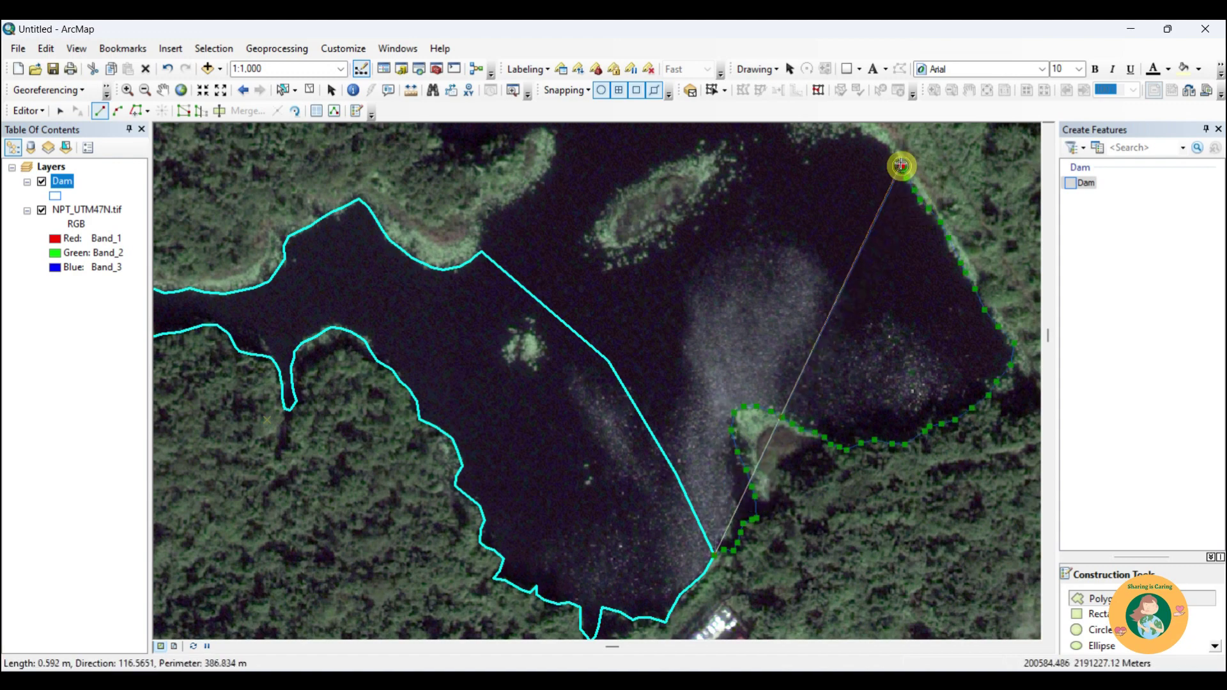
click(897, 156)
click(679, 242)
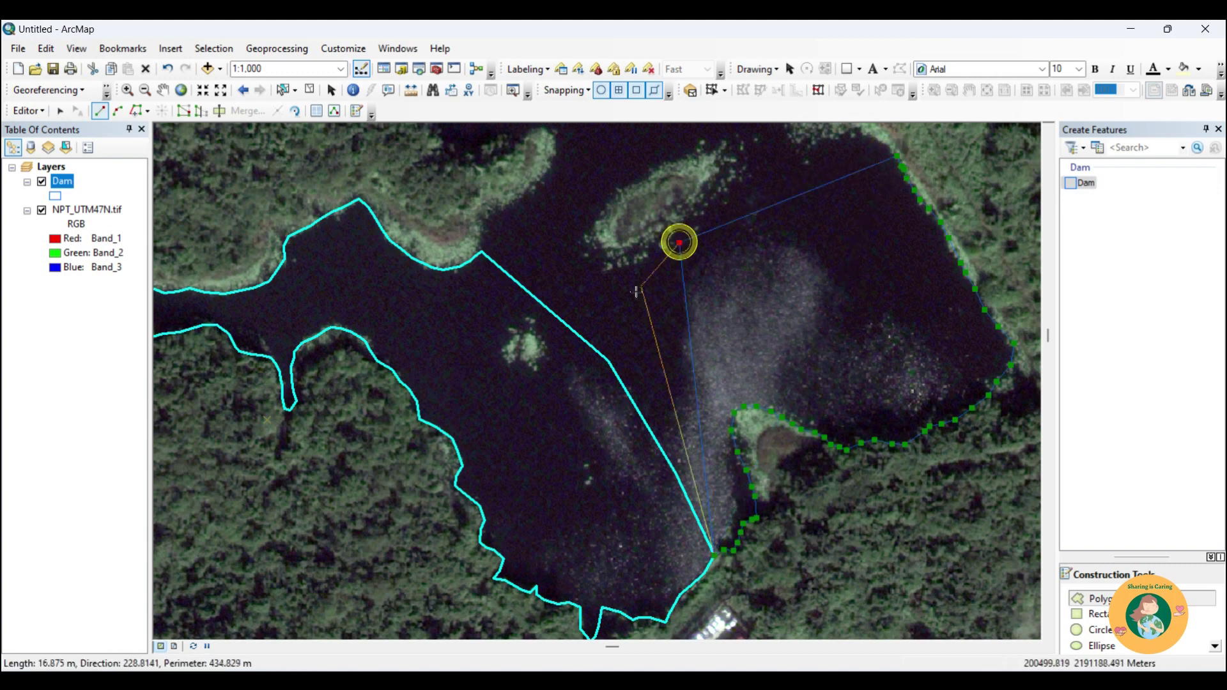
click(556, 316)
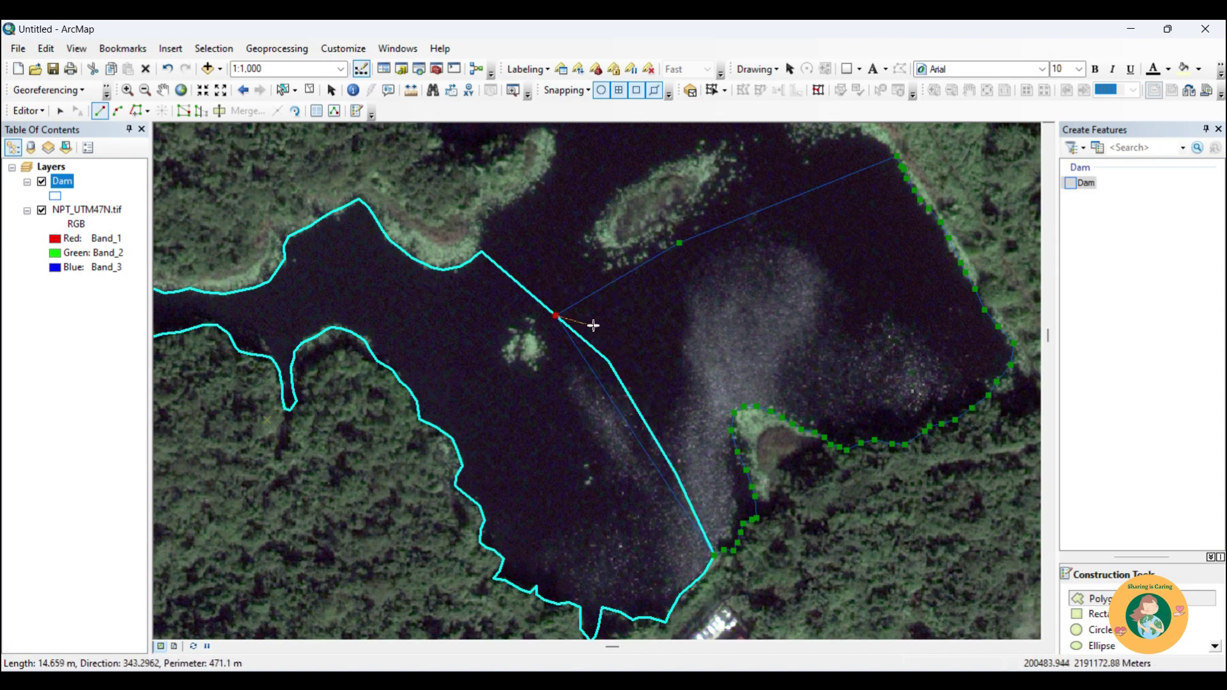
Trace the merged Dam polygon's diagonal edge back to the starting southeastern corner and finish the eastern bay polygon.
click(135, 112)
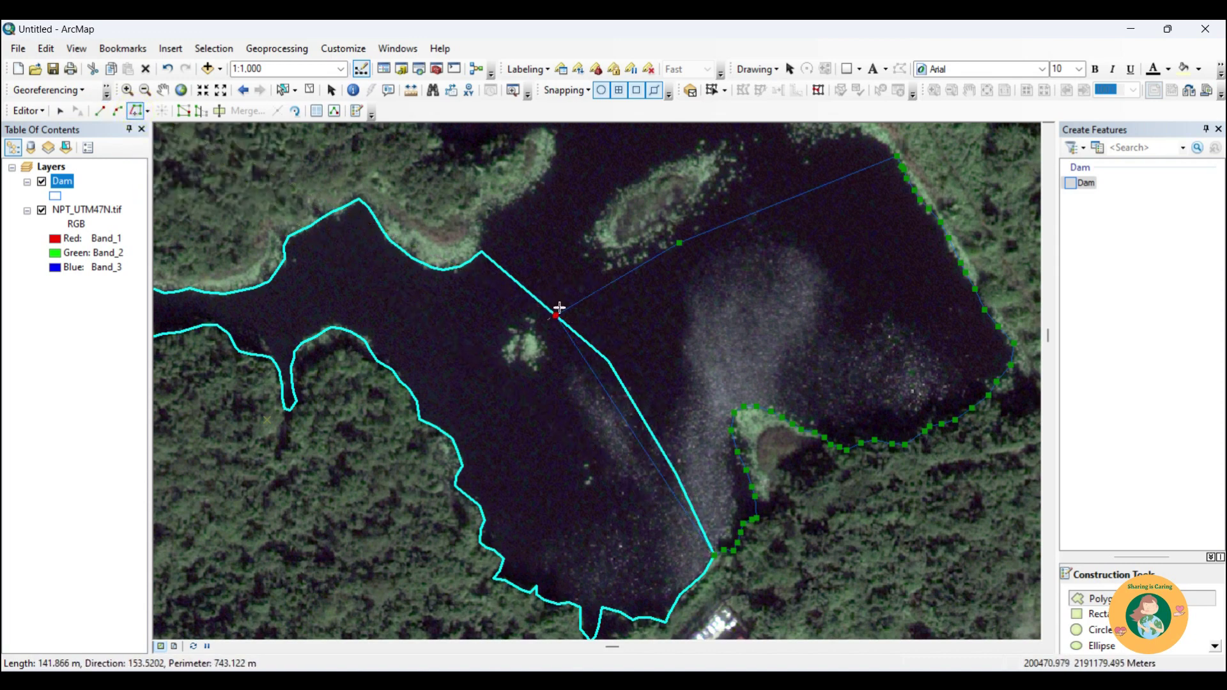
click(555, 314)
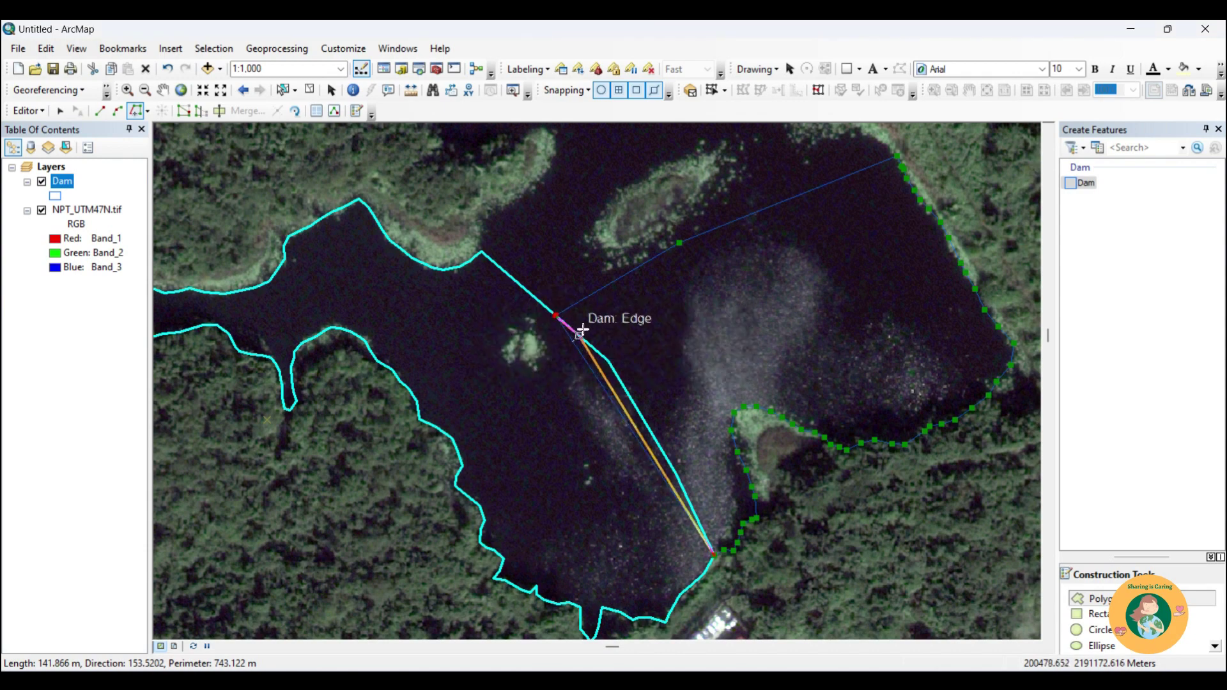
double_click(713, 555)
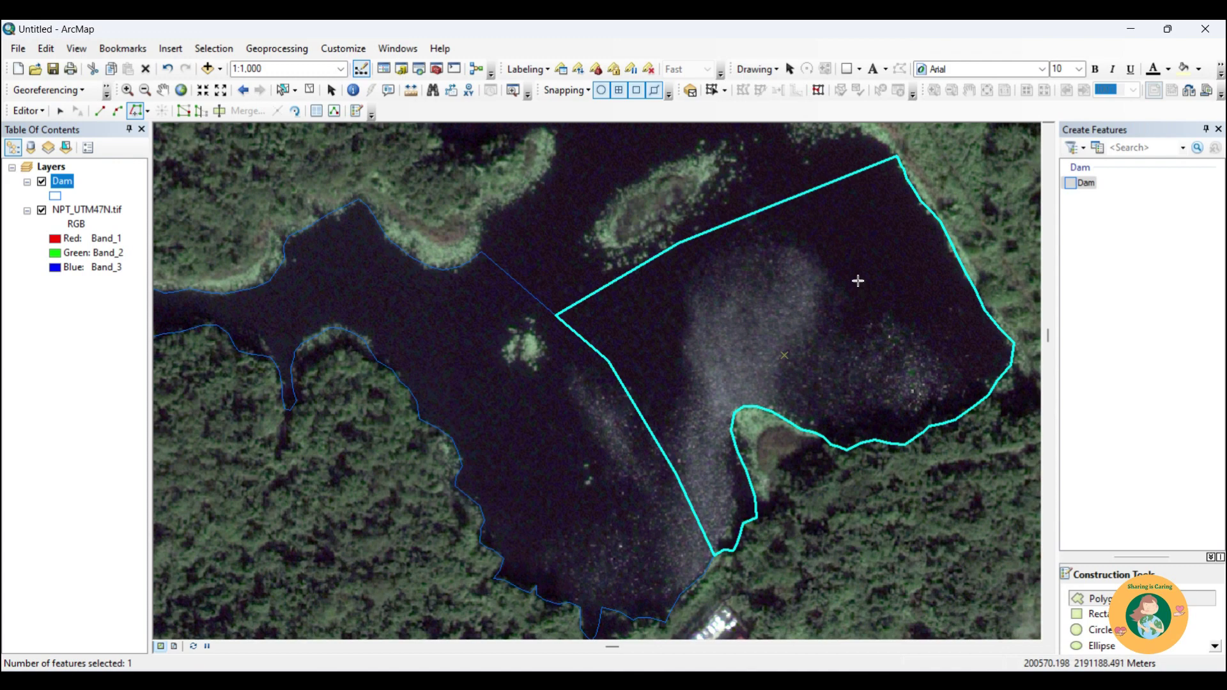
Start another Dam polygon at the bay polygon's northeastern corner and trace the shared edges southwest, then northwest to the western bank.
drag(858, 280, 844, 449)
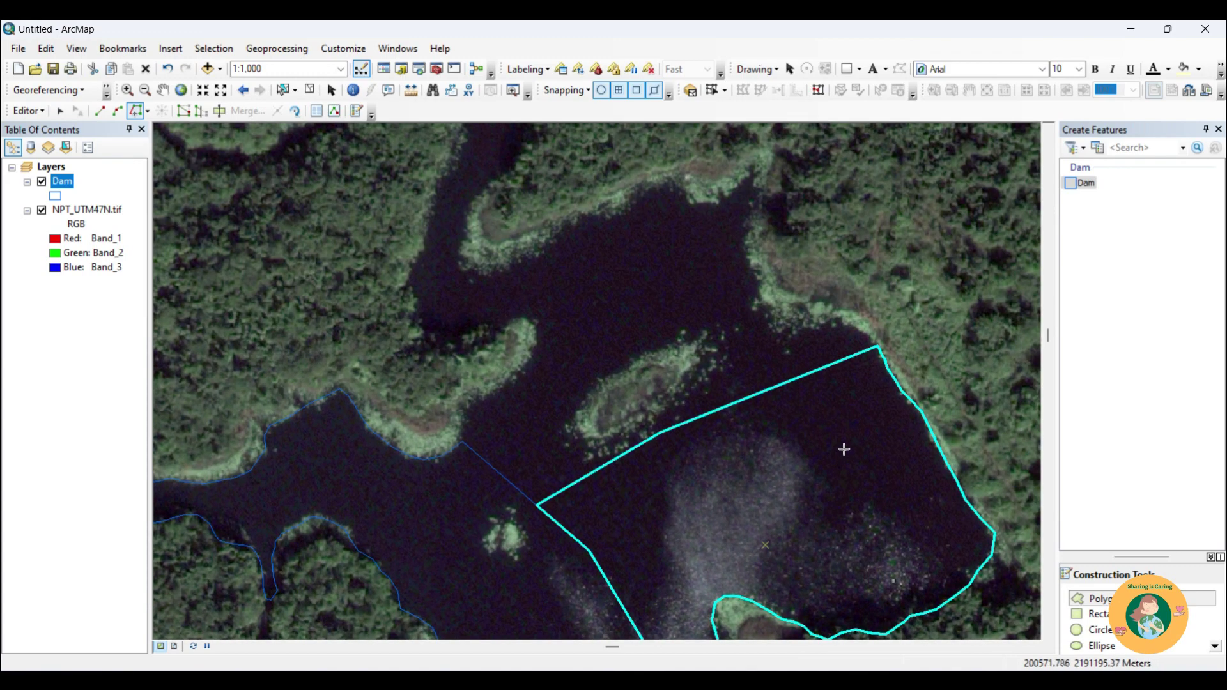
click(878, 345)
key(F2)
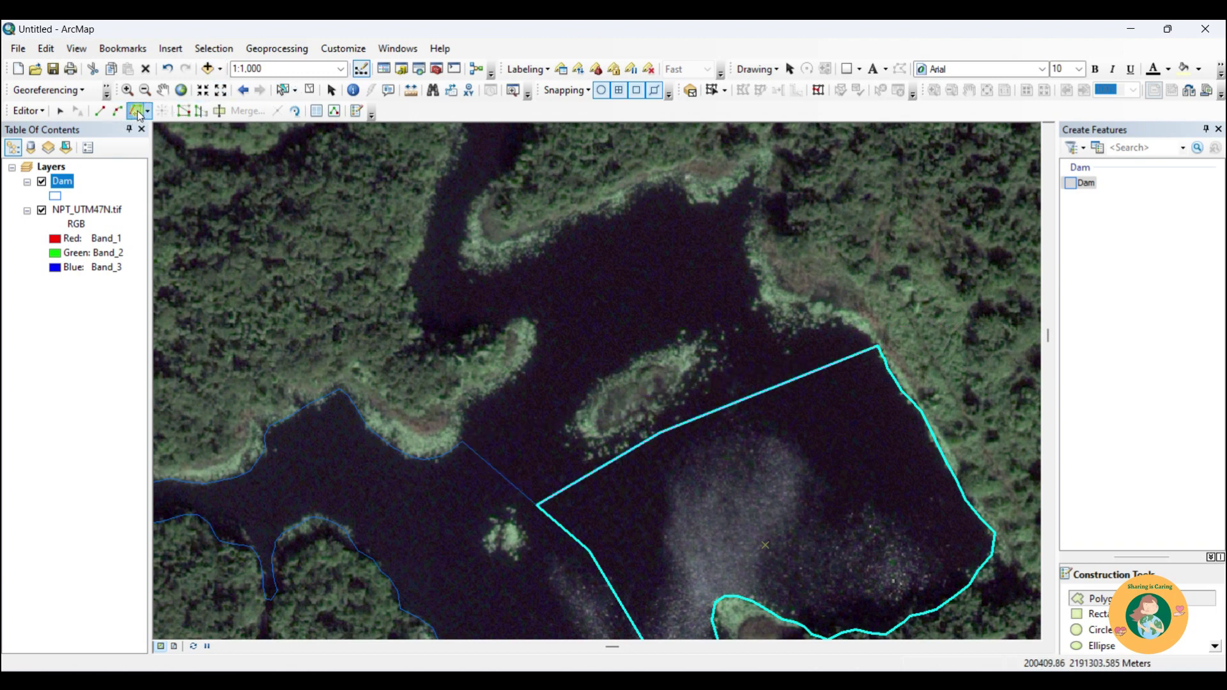
click(877, 345)
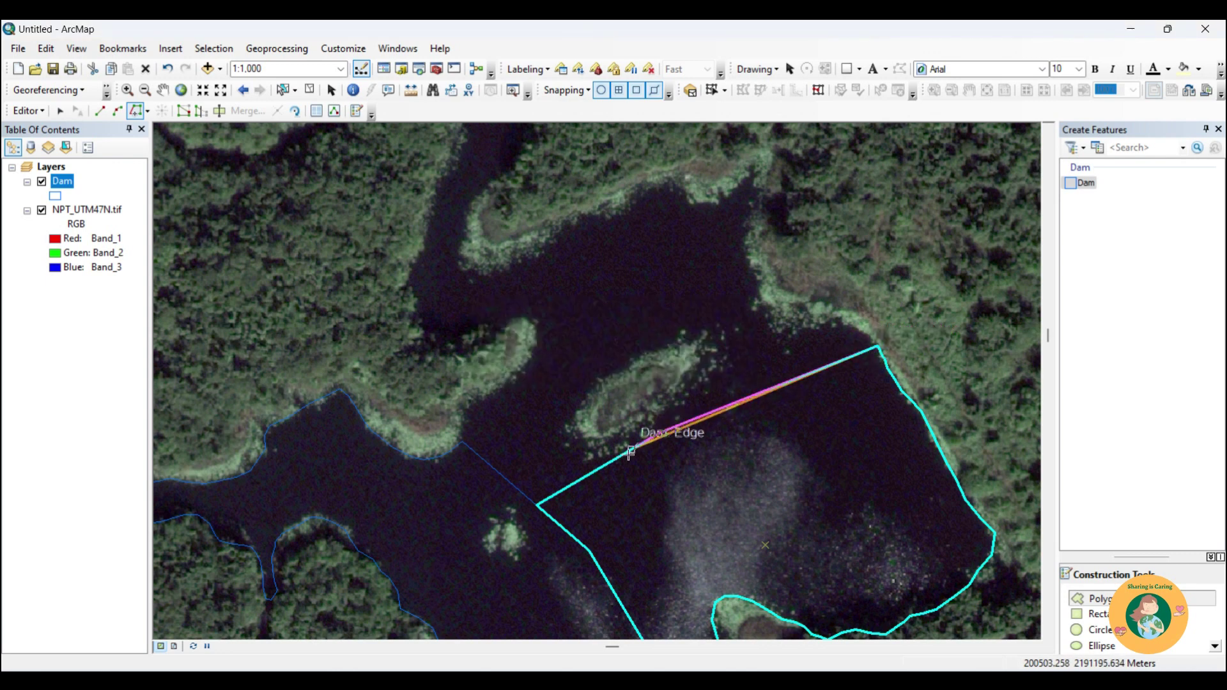
double_click(536, 506)
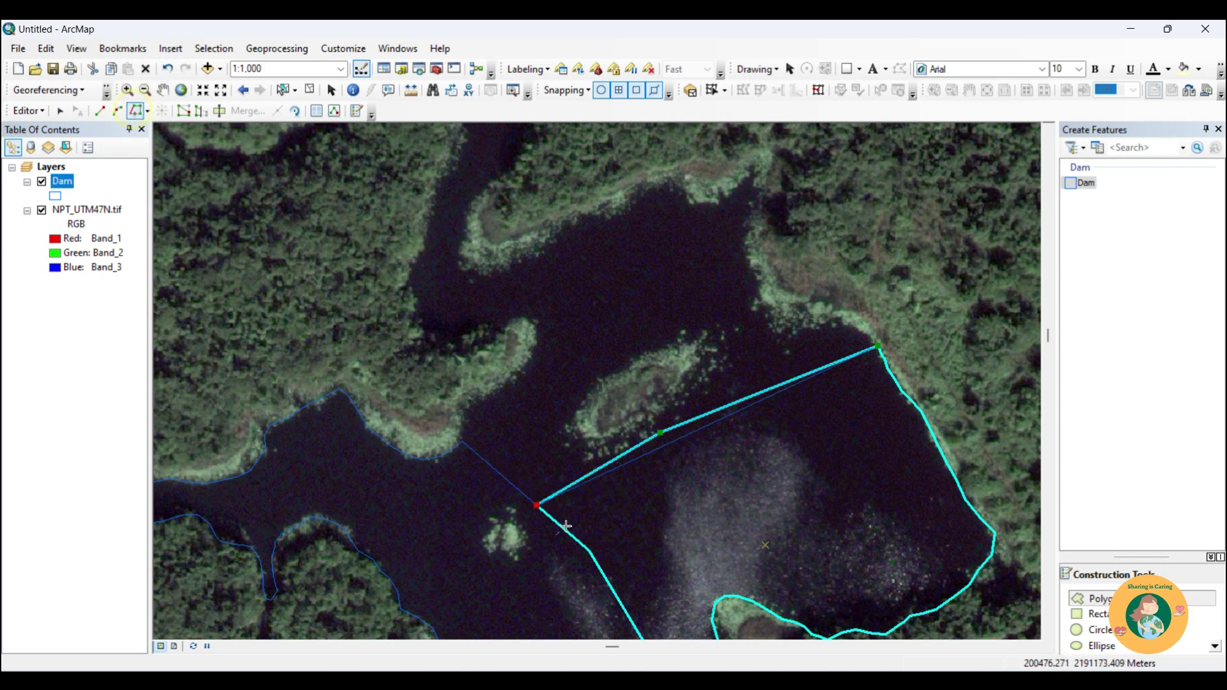
click(536, 506)
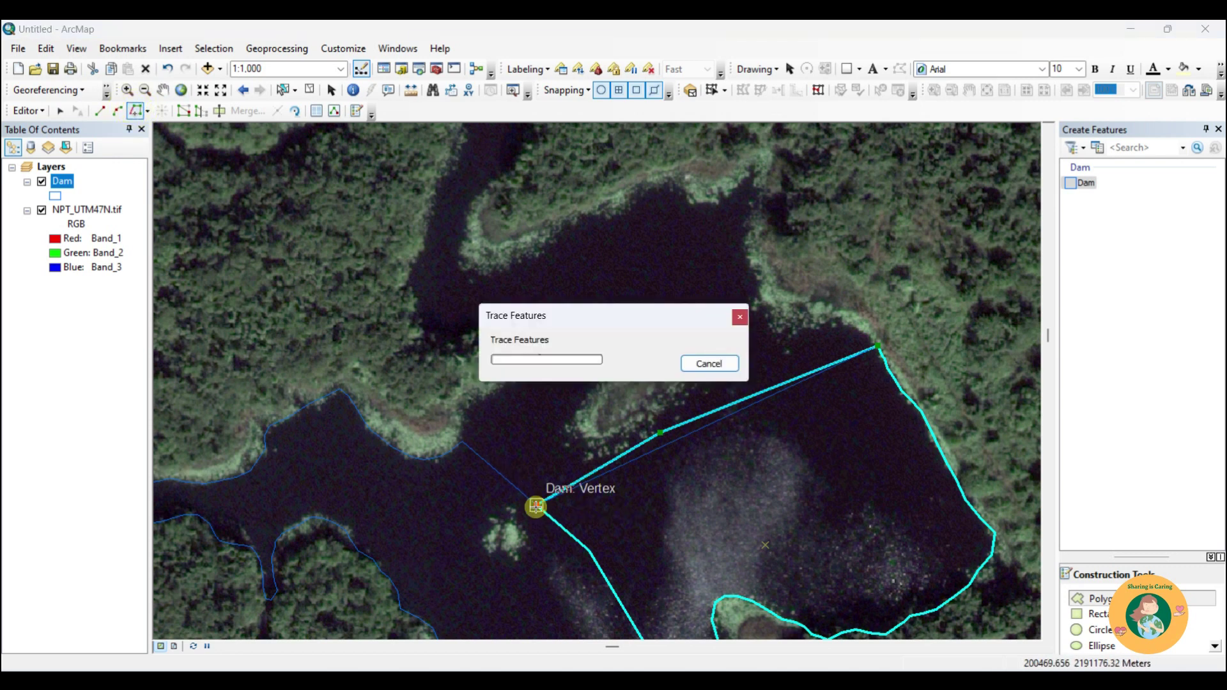
click(463, 440)
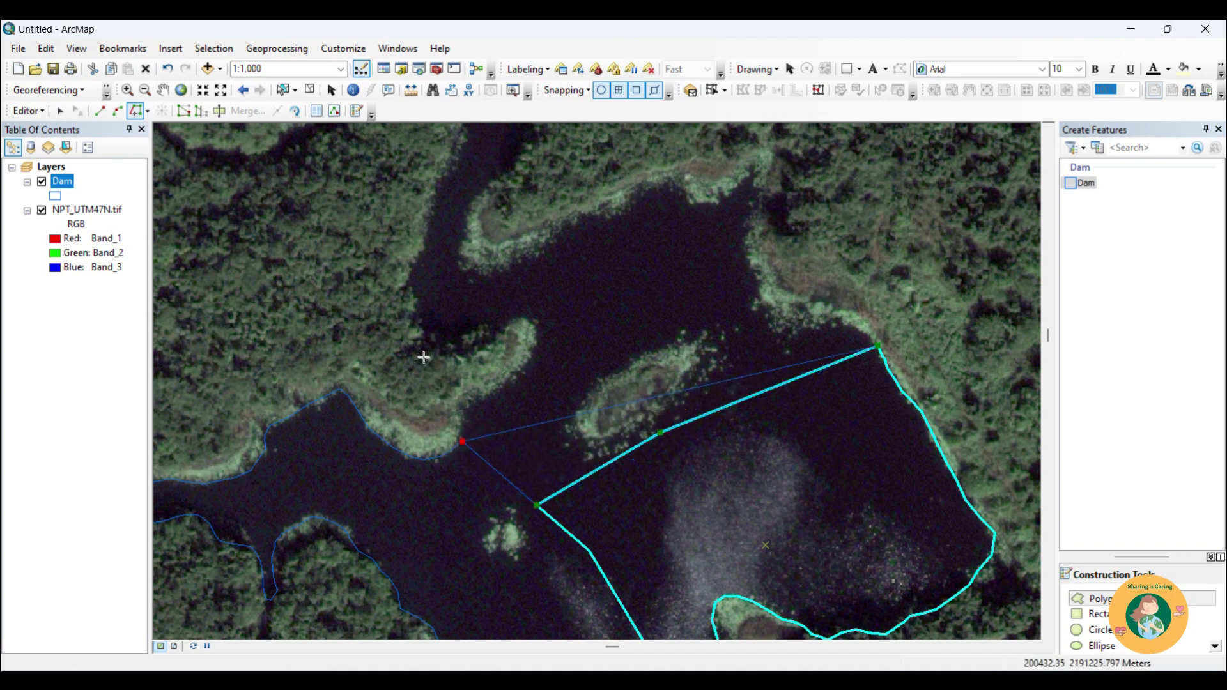
Digitize straight segments around the western headland, across the channel mouth and along the northern shore to the northeastern cove tip.
click(100, 111)
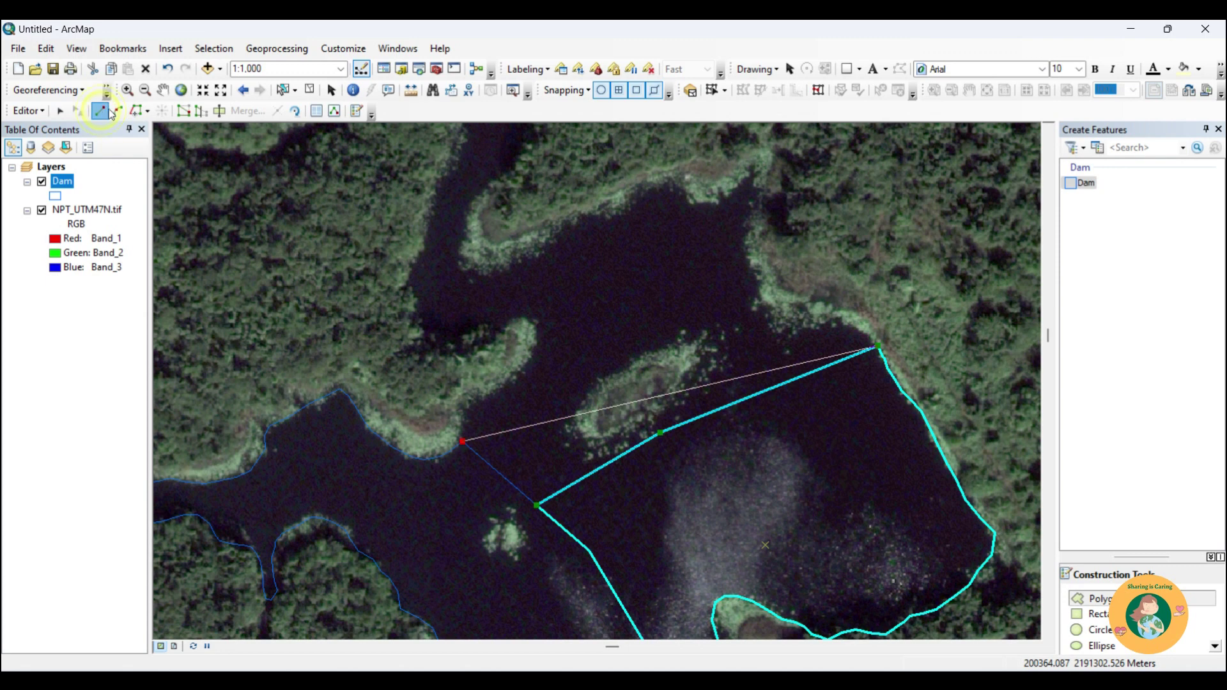
click(460, 427)
click(463, 414)
click(469, 407)
click(483, 400)
click(497, 390)
click(510, 381)
click(522, 367)
click(531, 357)
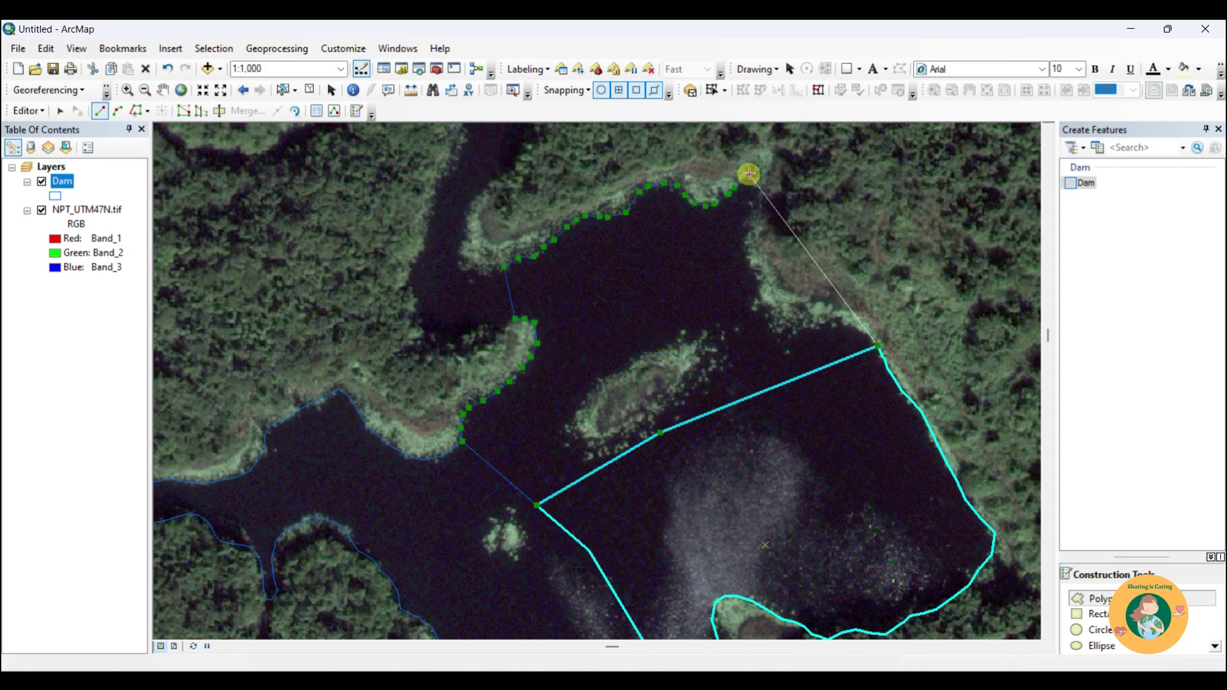
Follow the eastern shoreline south from the cove tip to the starting corner and finish the polygon around the island.
click(754, 185)
click(754, 196)
click(748, 216)
click(745, 237)
click(749, 258)
click(752, 276)
click(756, 294)
click(779, 313)
click(788, 326)
click(812, 326)
click(827, 323)
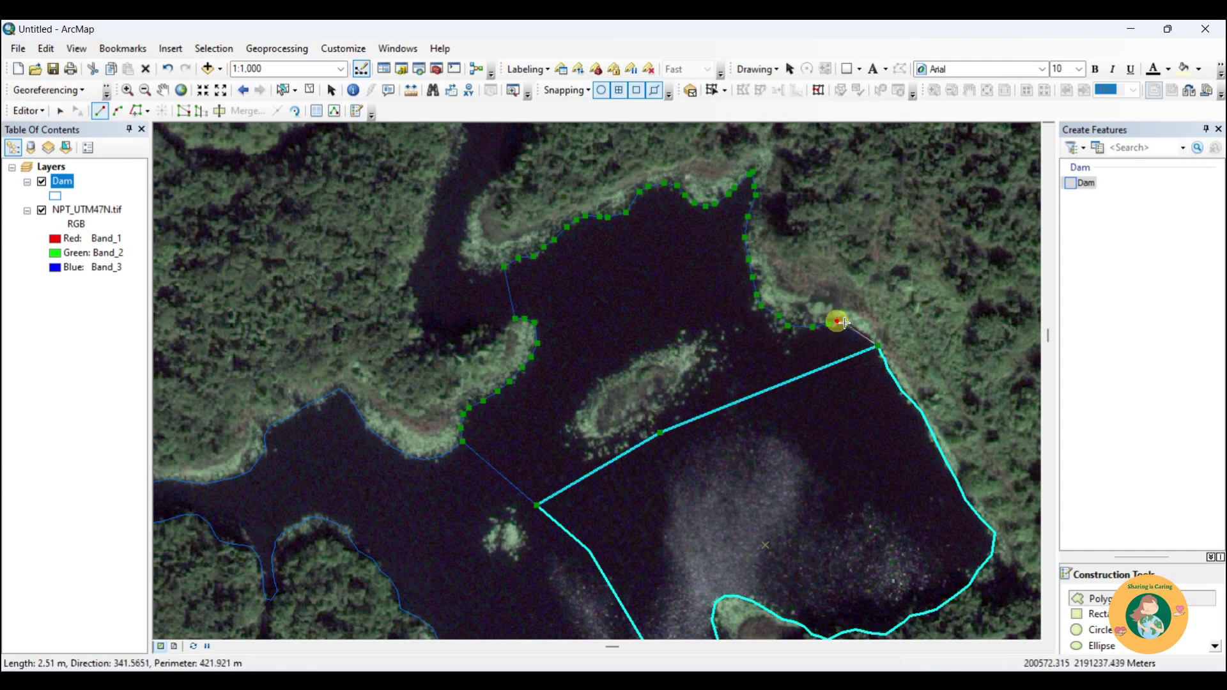
double_click(878, 348)
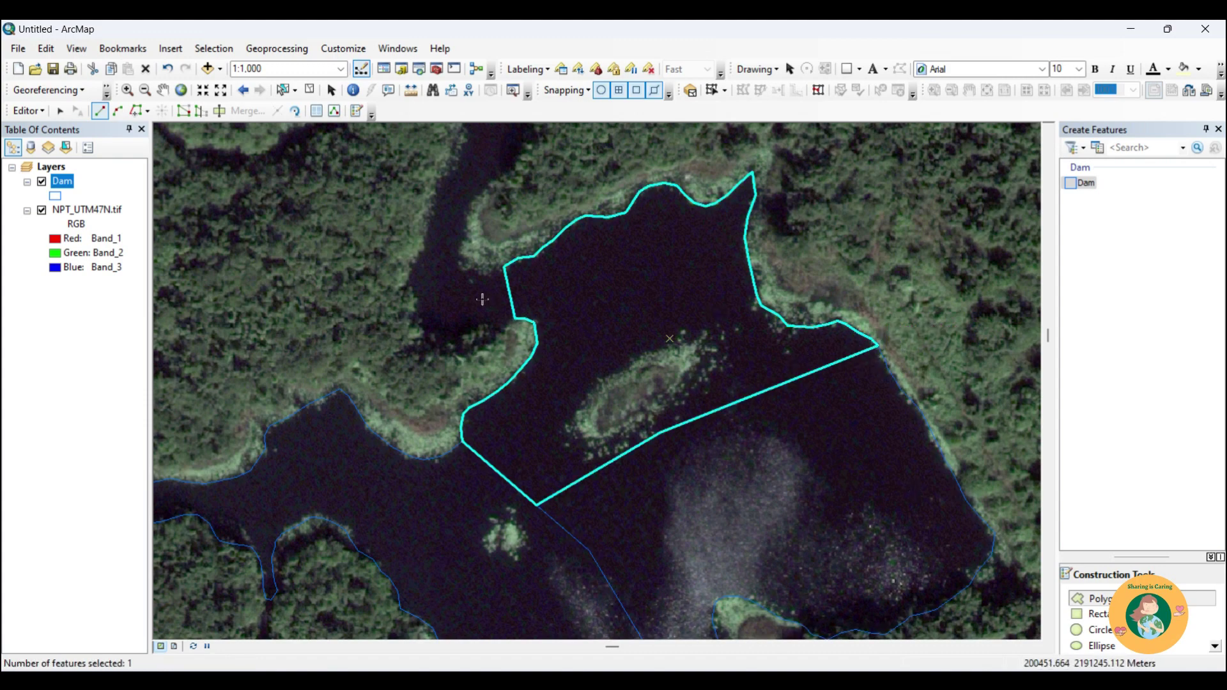
Start the next Dam polygon at the channel mouth's northern corner and trace the shared edge to its southern corner.
drag(483, 299, 568, 531)
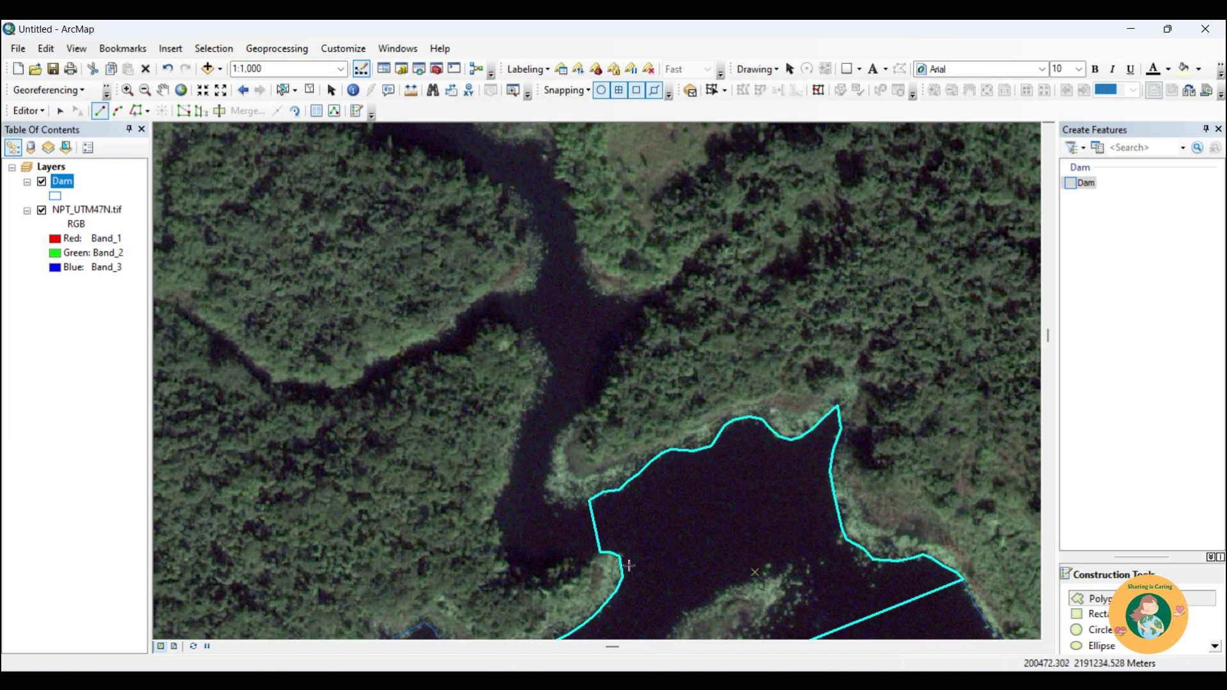
click(588, 503)
click(136, 111)
click(588, 501)
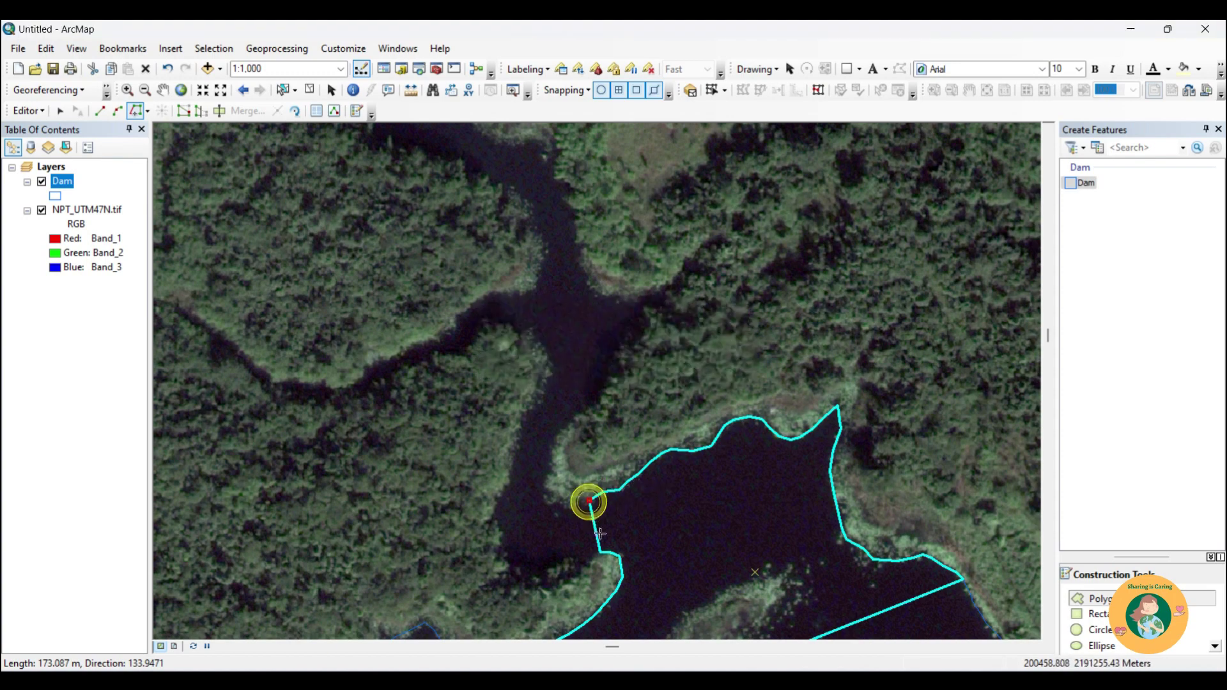
click(599, 554)
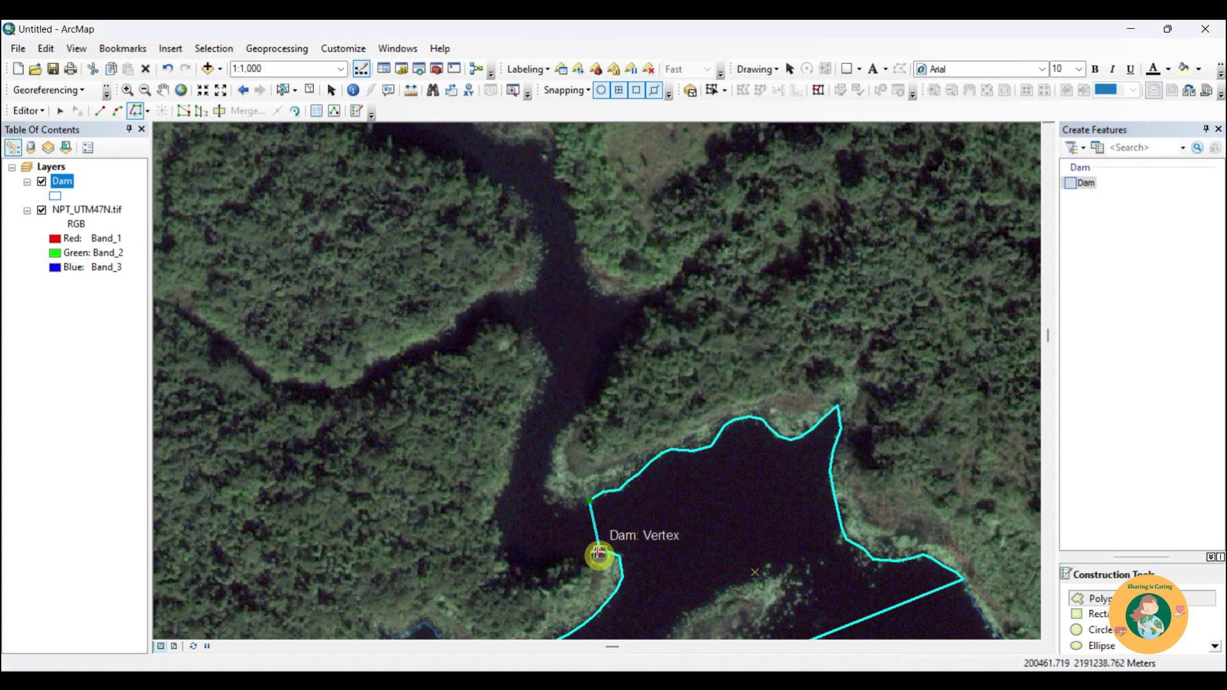
Digitize straight segments from the shared edge around the channel's southwestern bend to its western bank.
click(99, 112)
click(589, 559)
click(566, 561)
click(551, 574)
click(538, 580)
click(518, 572)
click(506, 563)
click(501, 543)
click(491, 521)
Continue the outline north along the channel's western bank up to the channel junction.
click(496, 506)
click(506, 485)
click(510, 464)
click(515, 447)
click(521, 434)
click(531, 416)
click(538, 400)
click(551, 369)
click(550, 352)
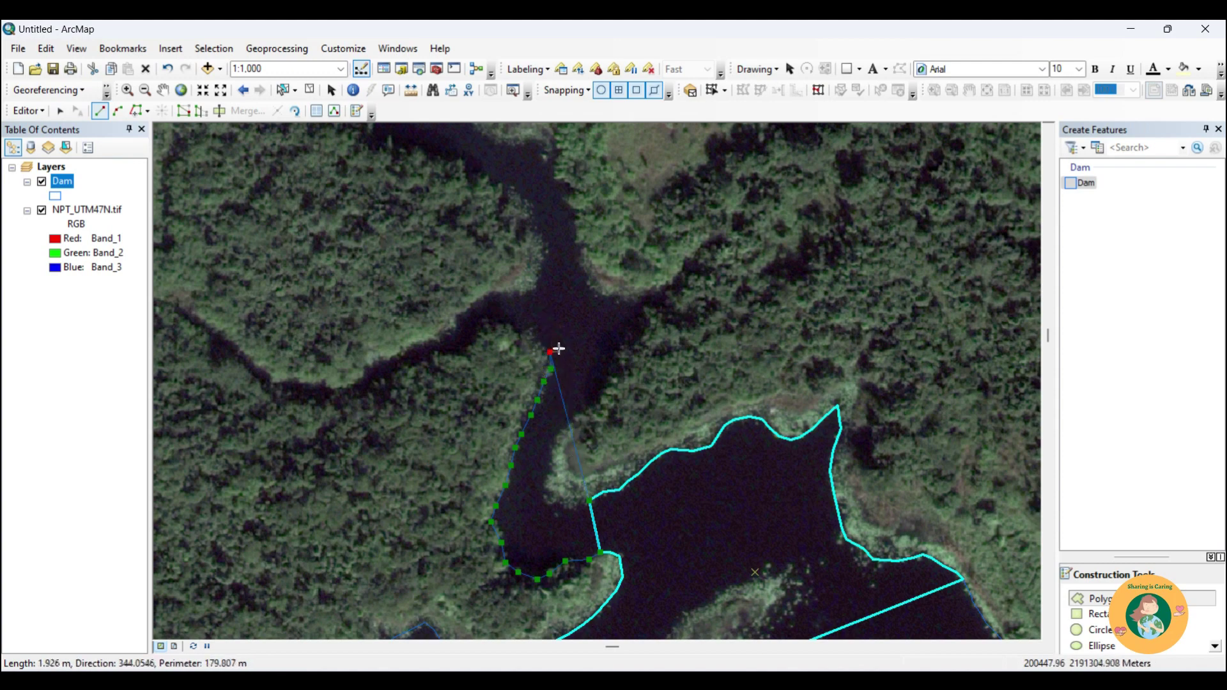
Carry the outline across the channel and around both banks of the small northeastern inlet.
click(618, 296)
click(630, 300)
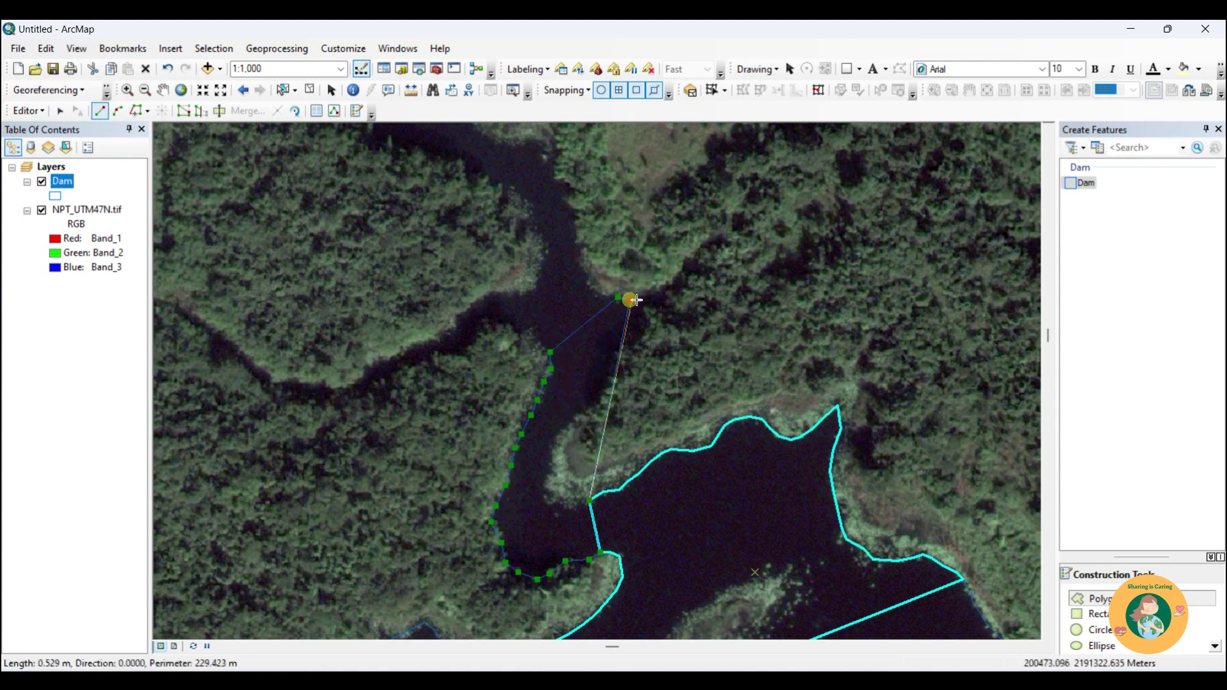
click(642, 298)
click(651, 292)
click(659, 291)
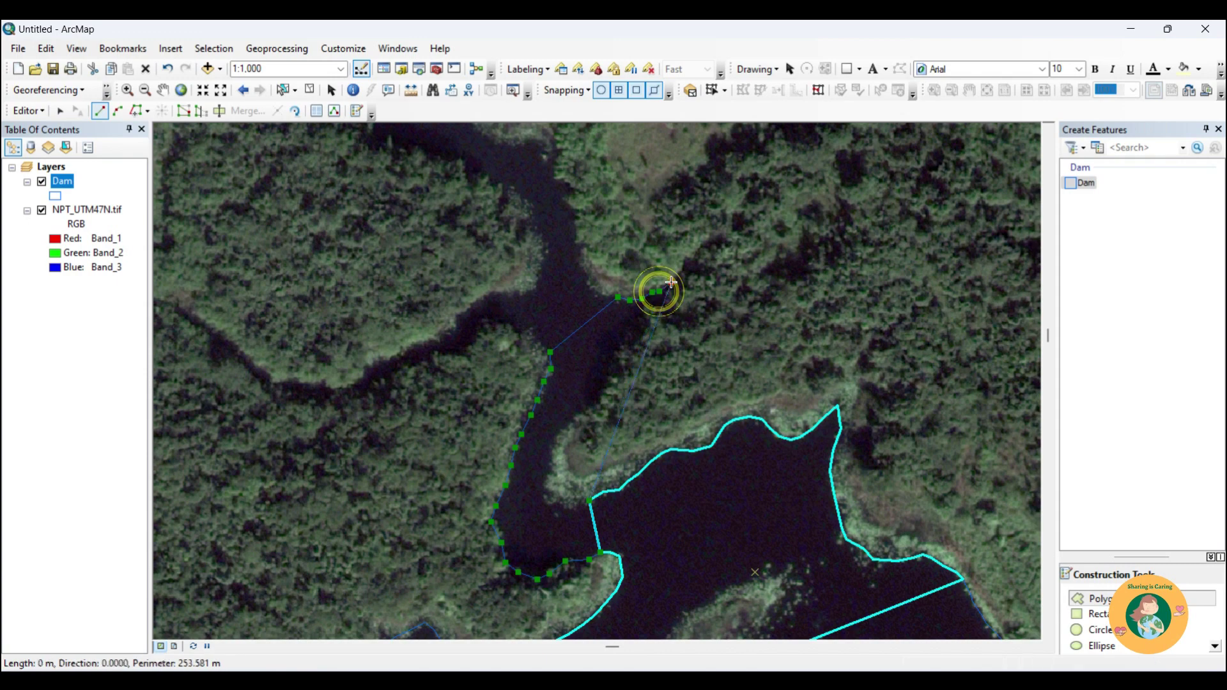
click(677, 283)
click(669, 294)
click(653, 309)
click(633, 313)
Continue the outline south along the channel's eastern bank below the small inlet.
click(631, 340)
click(622, 350)
click(619, 360)
click(619, 368)
click(615, 377)
click(608, 386)
click(603, 392)
click(598, 403)
Follow the bank around the vegetated headland back to the shared edge and finish the channel polygon.
click(570, 423)
click(562, 433)
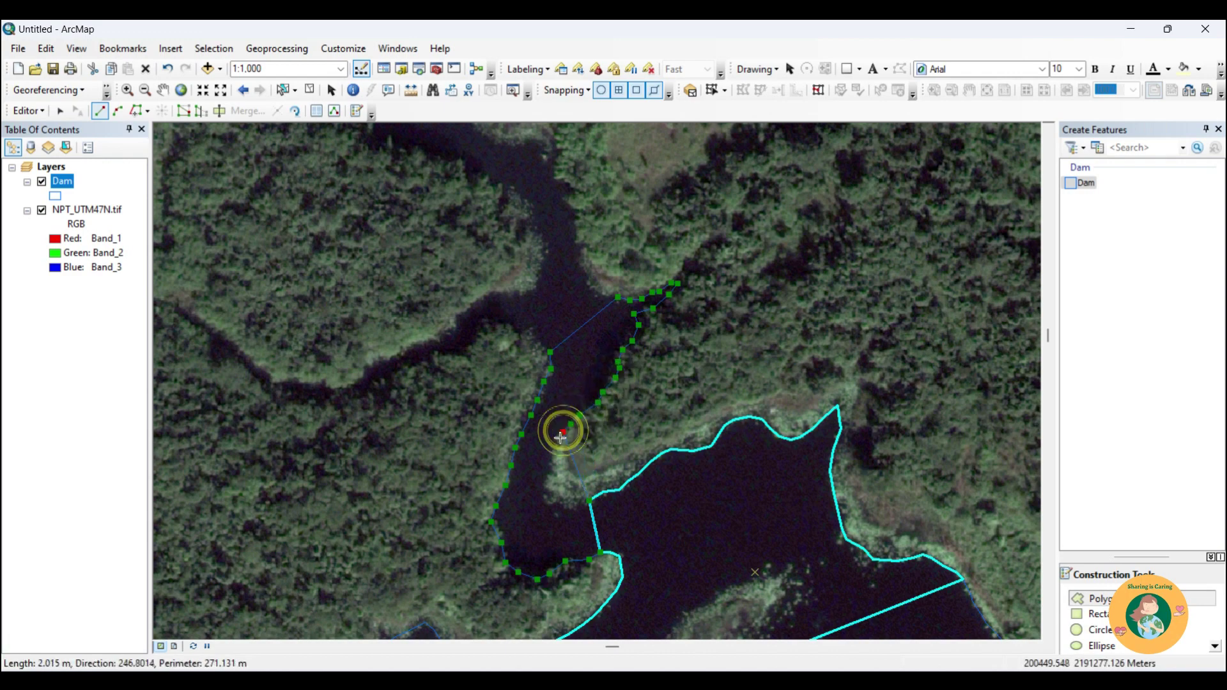
click(551, 454)
click(546, 483)
click(556, 500)
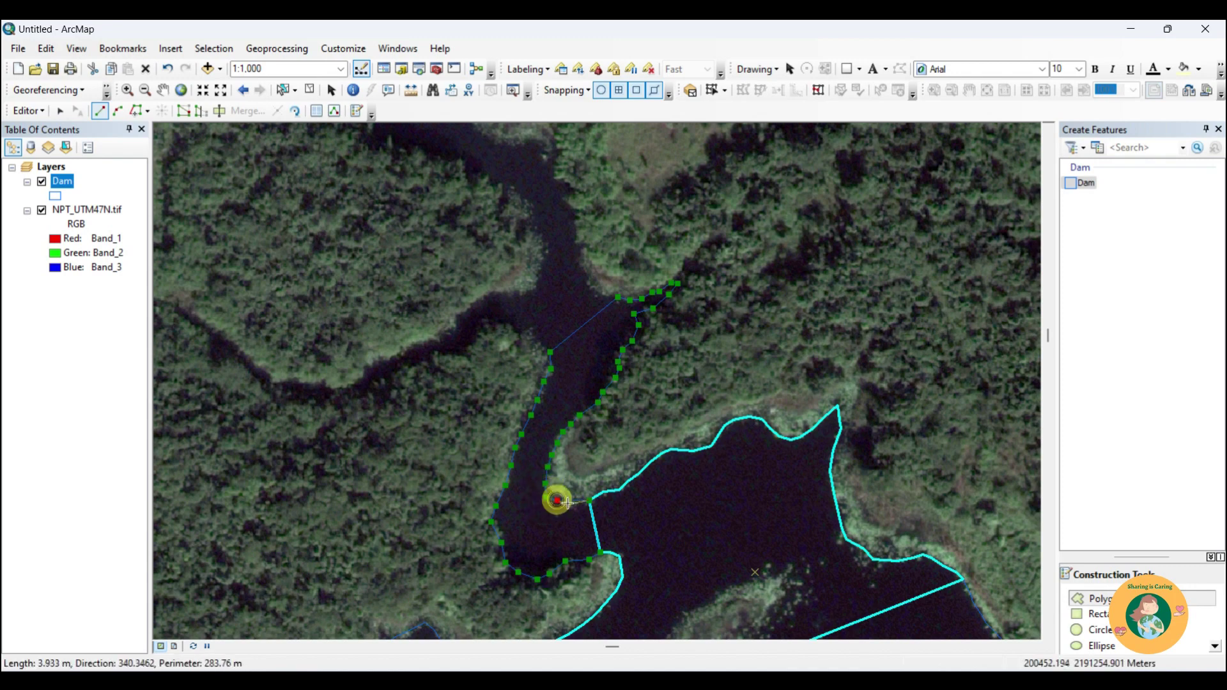
double_click(571, 503)
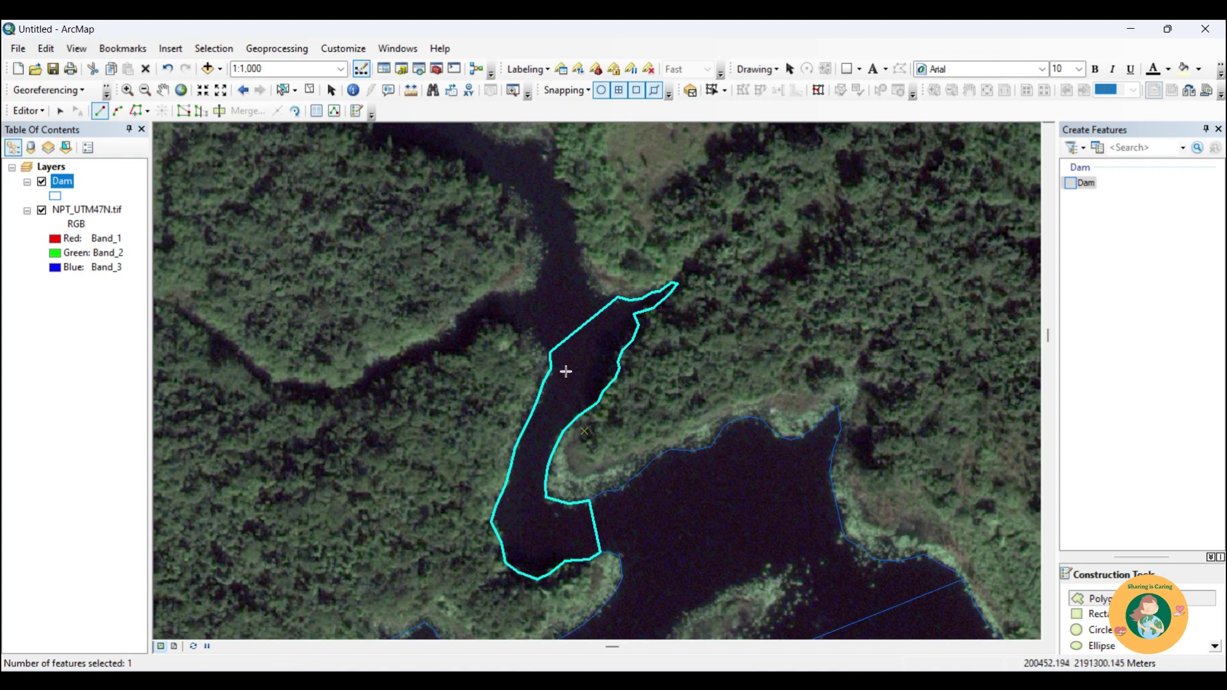
Start another Dam polygon at the channel polygon's northern corner and trace the eastern bank north of the junction.
drag(626, 246, 676, 390)
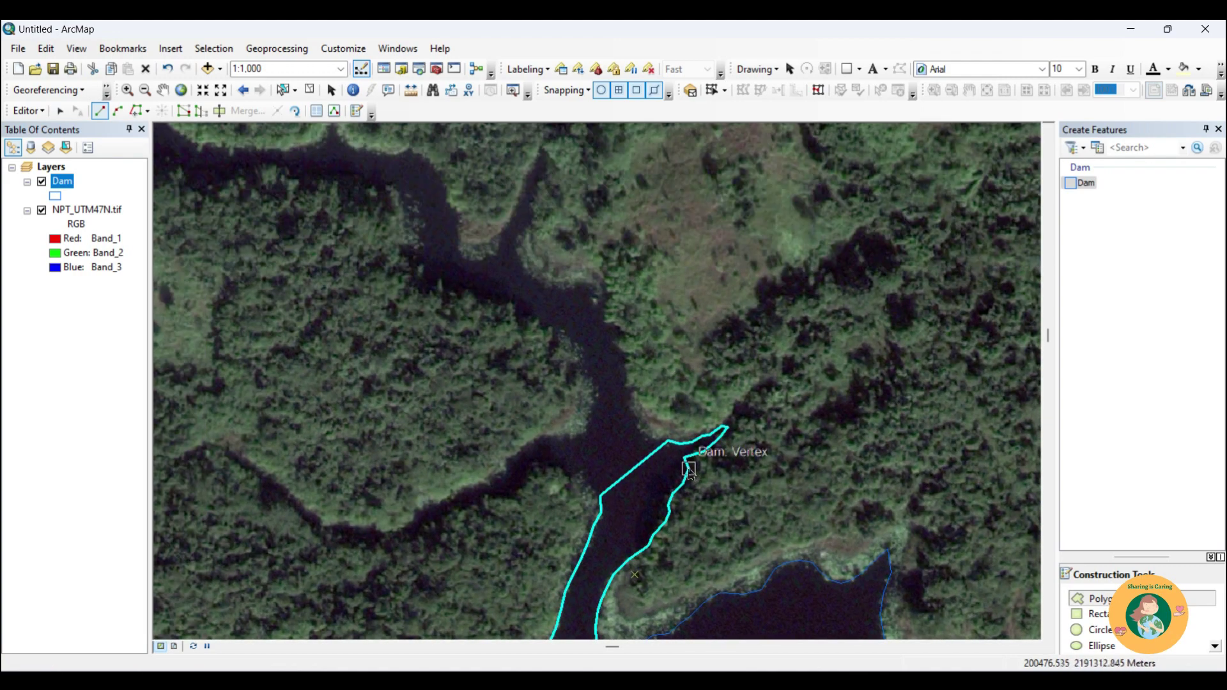
click(668, 443)
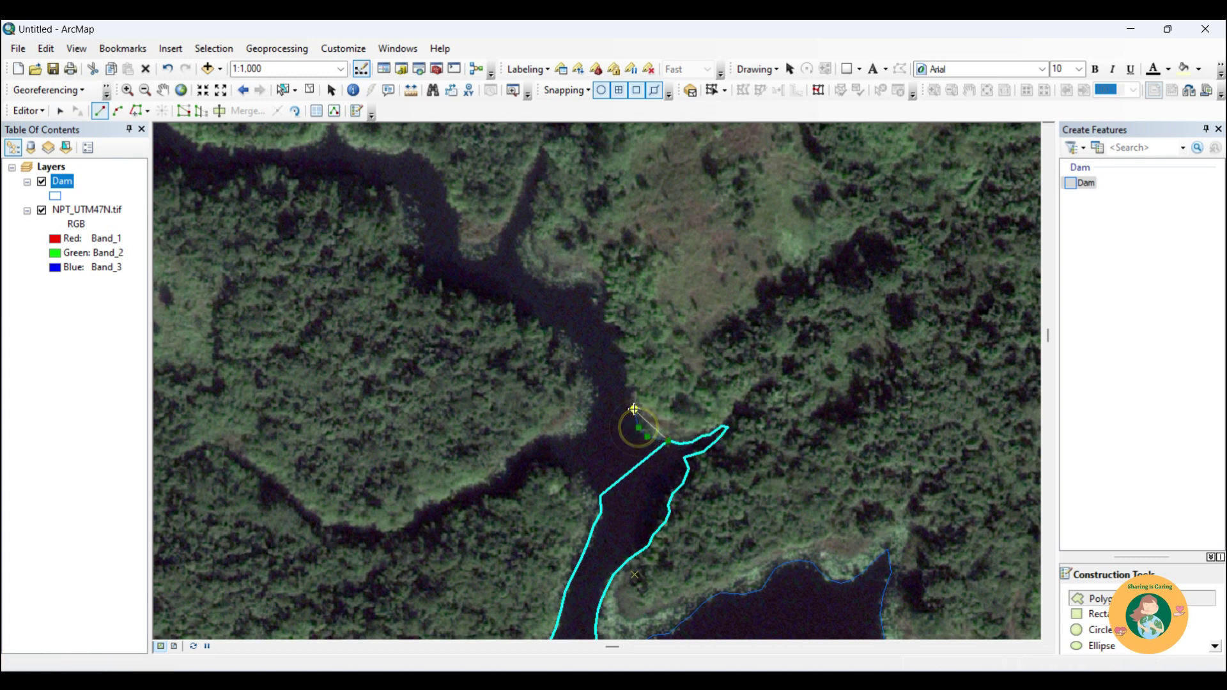
click(630, 389)
click(626, 371)
click(627, 356)
Carry the outline across the northern channel and down its western bank to the junction.
click(589, 374)
click(594, 385)
click(593, 400)
click(593, 411)
click(588, 424)
click(584, 432)
Trace the narrow western creek's northern bank southwest from the junction toward its lowest bend.
click(570, 436)
click(556, 435)
click(538, 438)
click(525, 448)
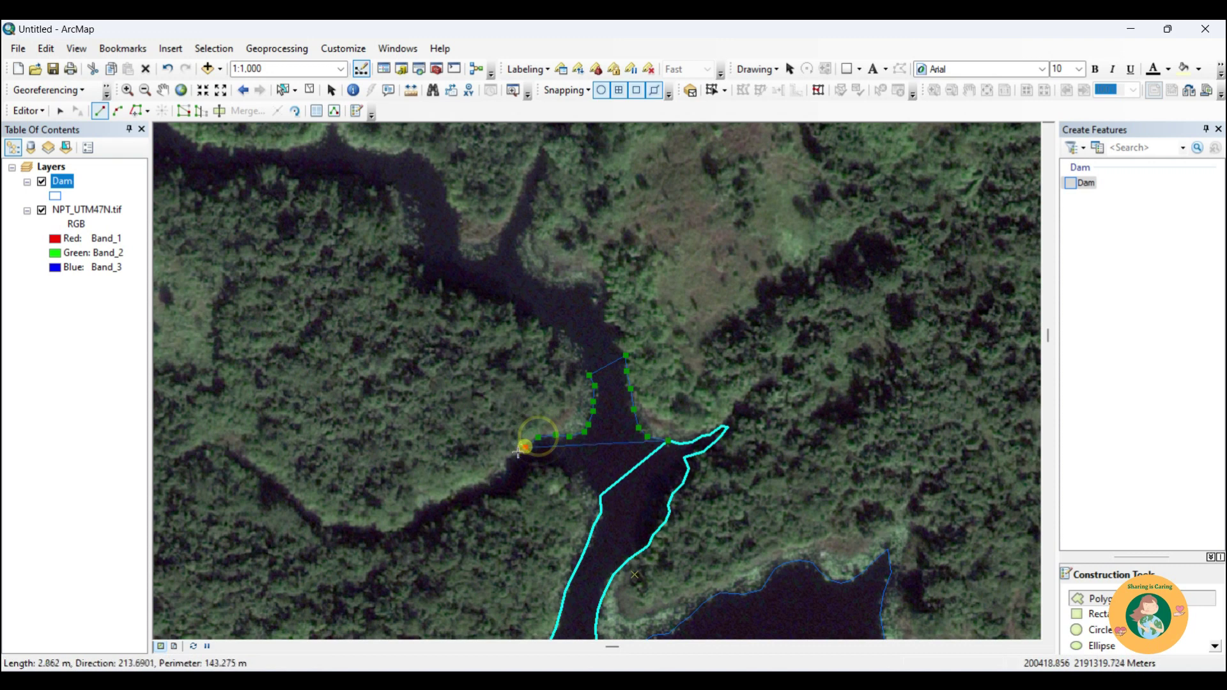
click(503, 470)
click(493, 480)
click(482, 485)
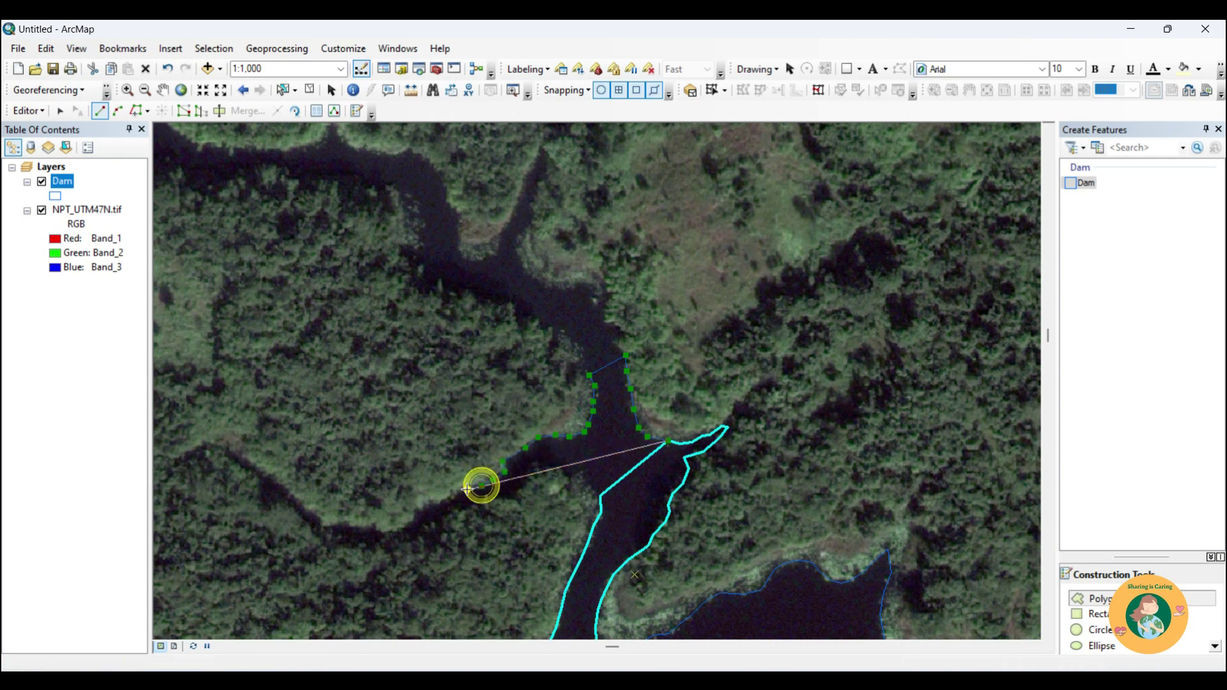
click(467, 490)
click(455, 493)
click(443, 498)
click(437, 502)
click(421, 513)
click(412, 524)
Continue along the creek's northern bank around the bend and northwest to the creek's tip.
click(392, 534)
click(369, 530)
click(349, 531)
click(334, 529)
click(323, 523)
click(301, 501)
click(284, 489)
click(270, 473)
click(254, 463)
click(238, 455)
click(226, 453)
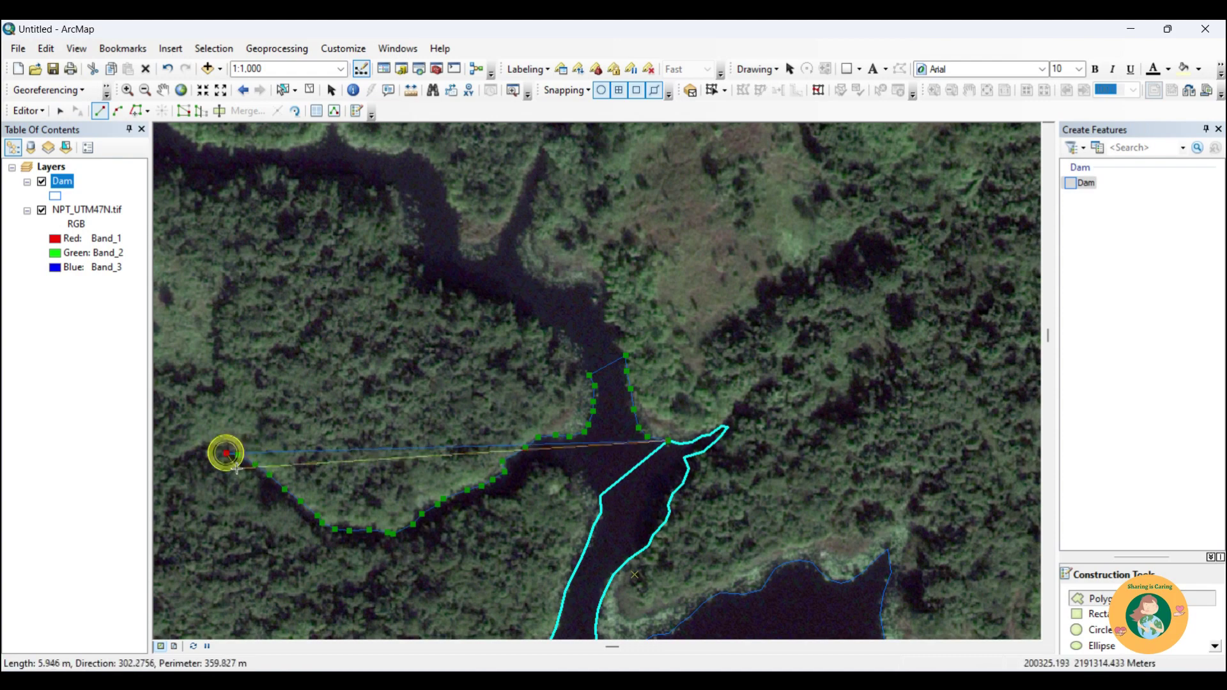
Trace the creek's southern bank from the tip back southeast around the lowest bend.
click(241, 465)
click(258, 476)
click(268, 487)
click(283, 498)
click(296, 508)
click(310, 521)
click(346, 539)
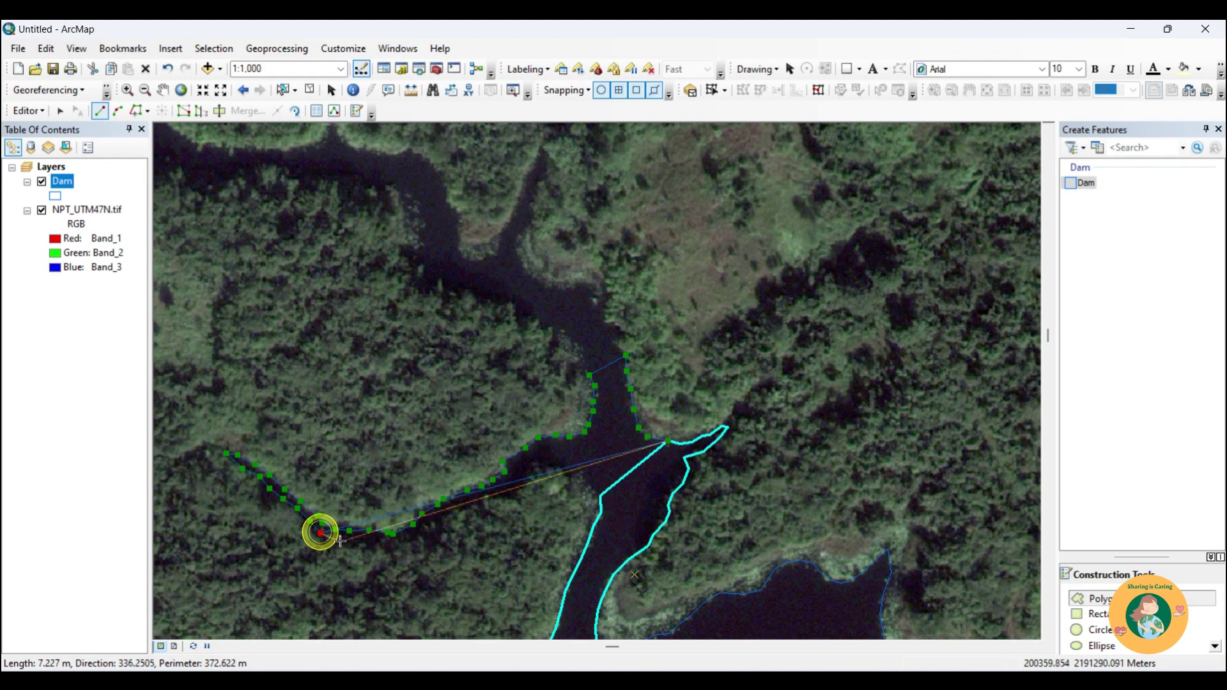
click(365, 535)
click(388, 535)
click(405, 537)
Continue along the creek's southern bank northeast from the bend to the channel junction.
click(418, 526)
click(449, 513)
click(466, 506)
click(485, 499)
click(506, 494)
click(516, 492)
click(525, 477)
click(534, 470)
click(550, 471)
click(565, 470)
click(579, 471)
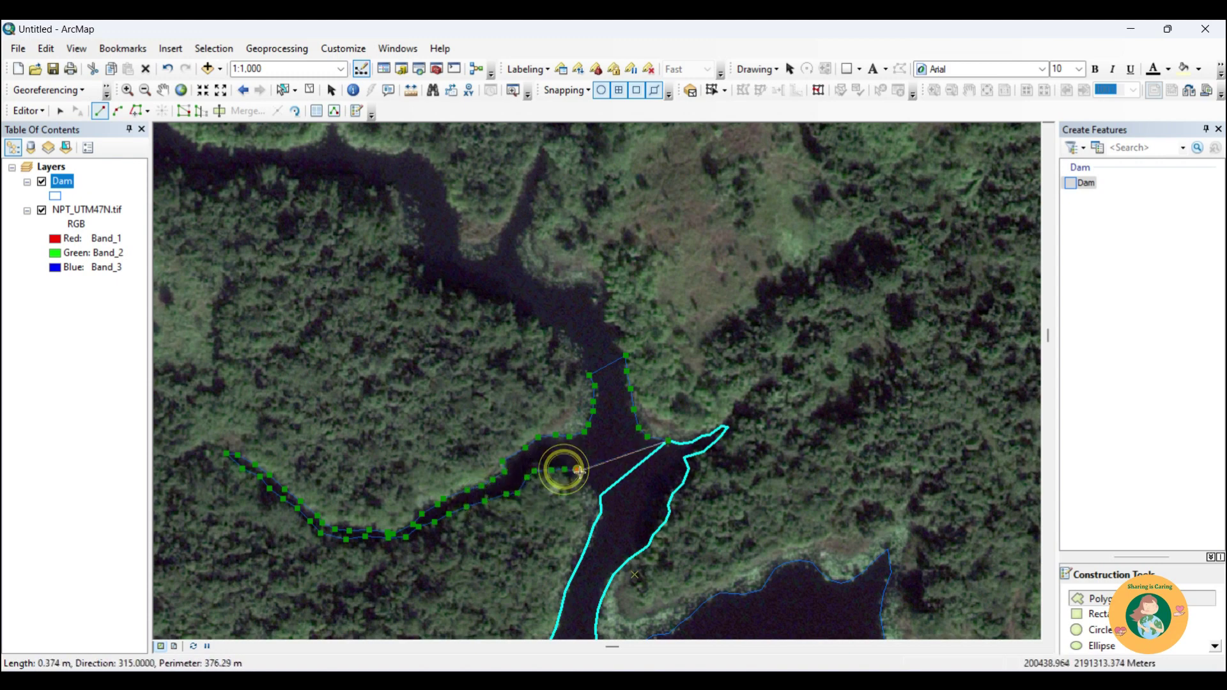
Join the outline to the channel polygon's northwestern corner, then trace the shared diagonal edge and finish the creek polygon.
click(590, 478)
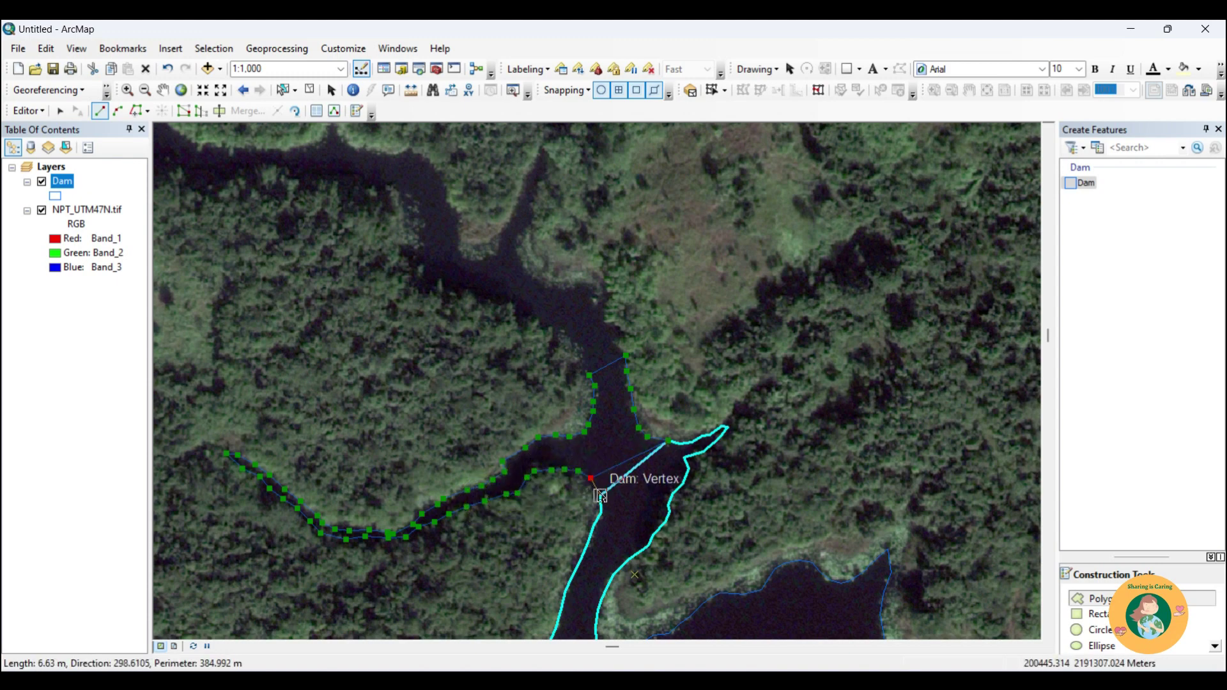
click(600, 495)
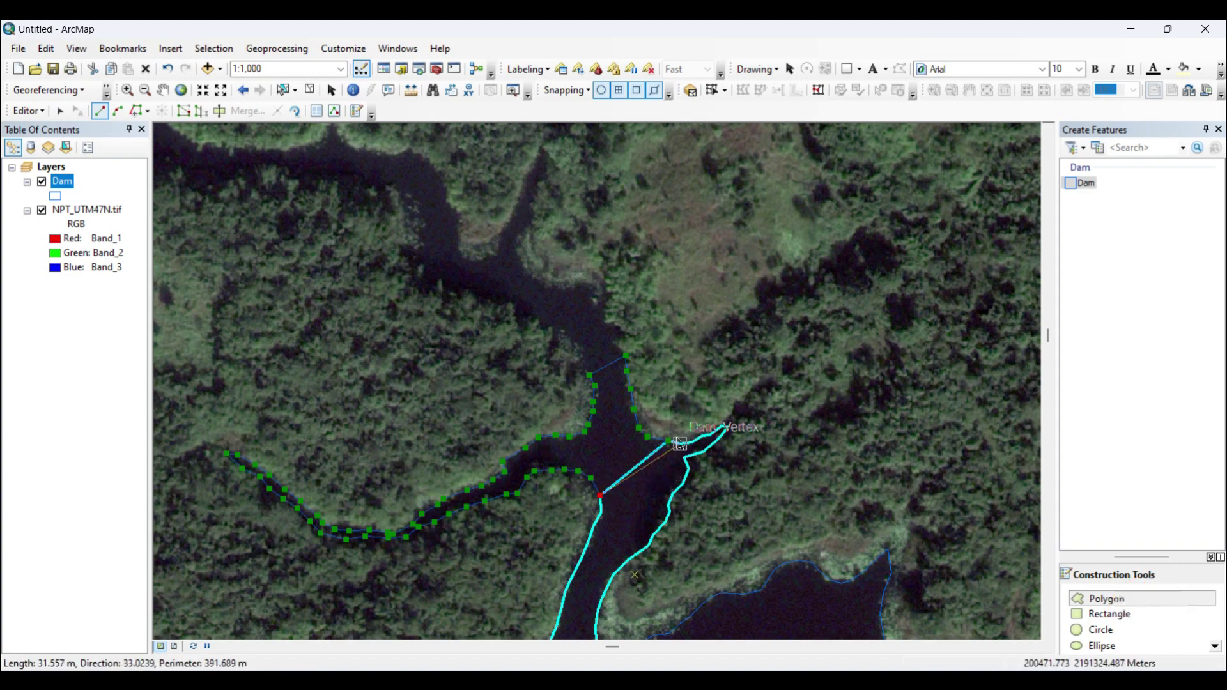
click(136, 112)
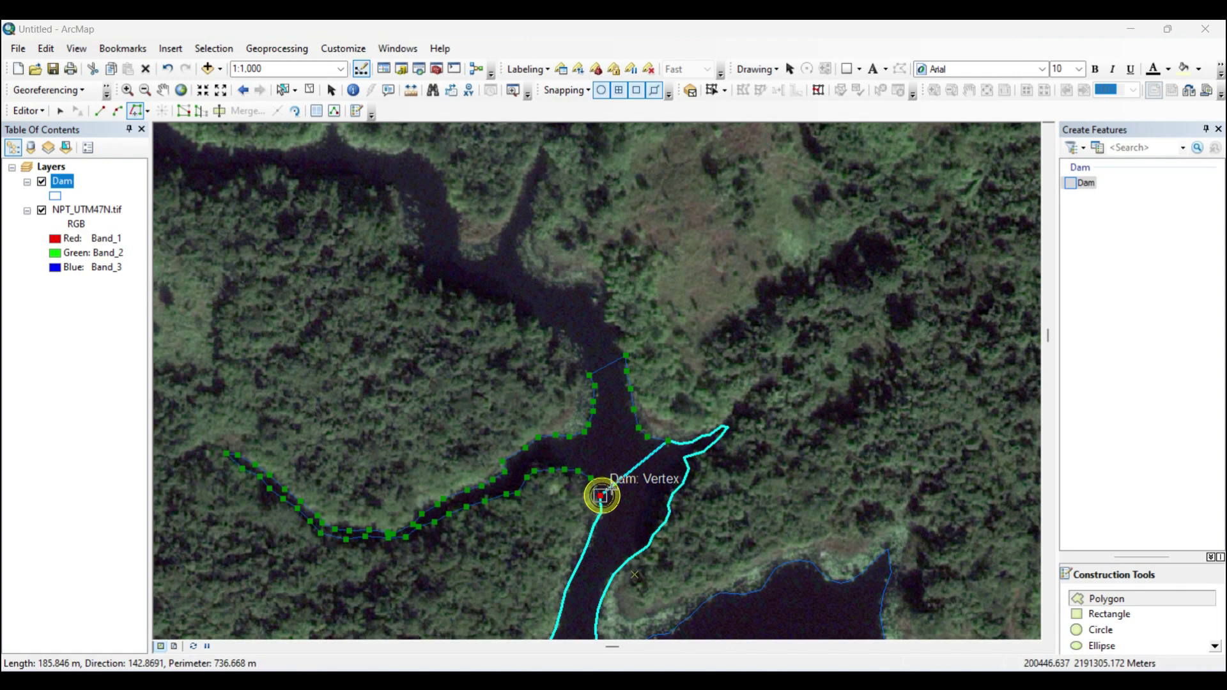
double_click(667, 441)
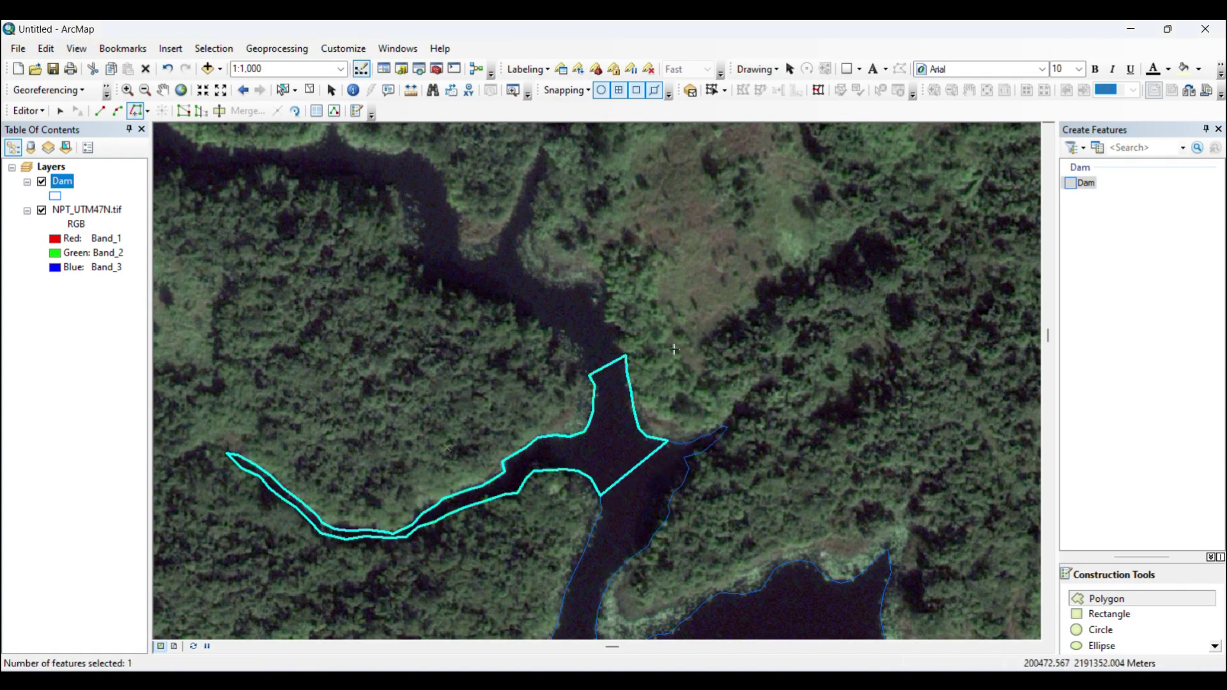
Start a polygon along the junction polygon's shared northern edge and trace the channel's northeastern bank northwest toward the narrow side branch.
drag(684, 289, 746, 454)
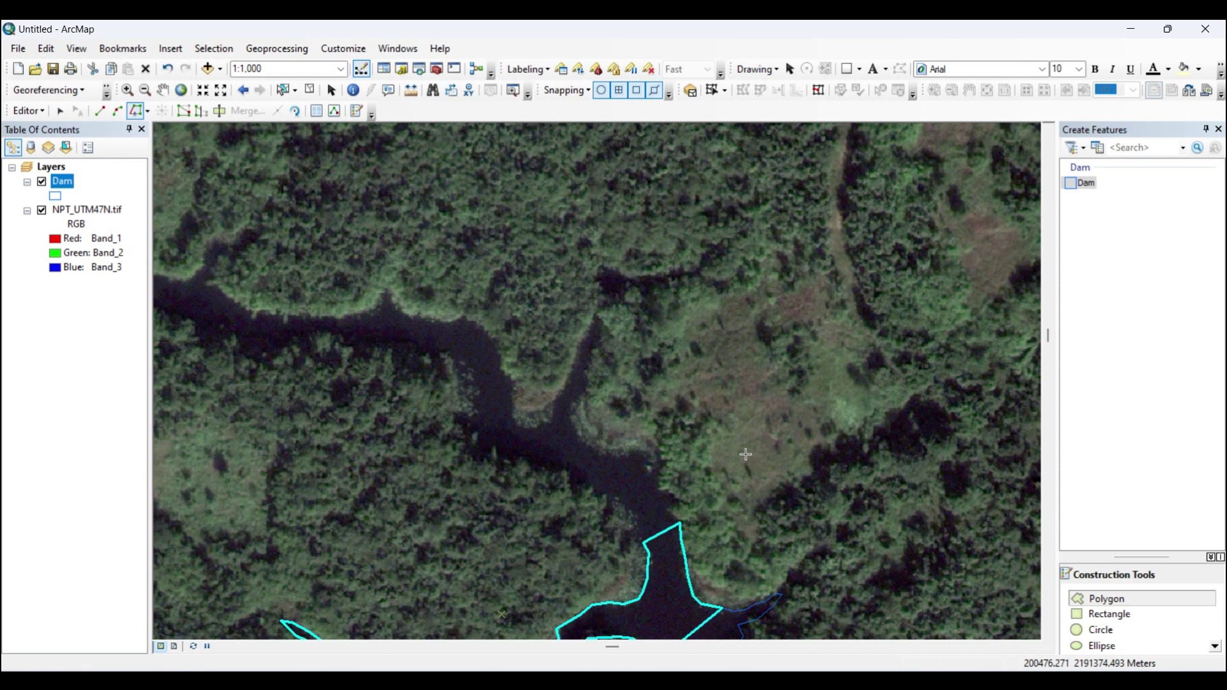
click(643, 543)
click(644, 542)
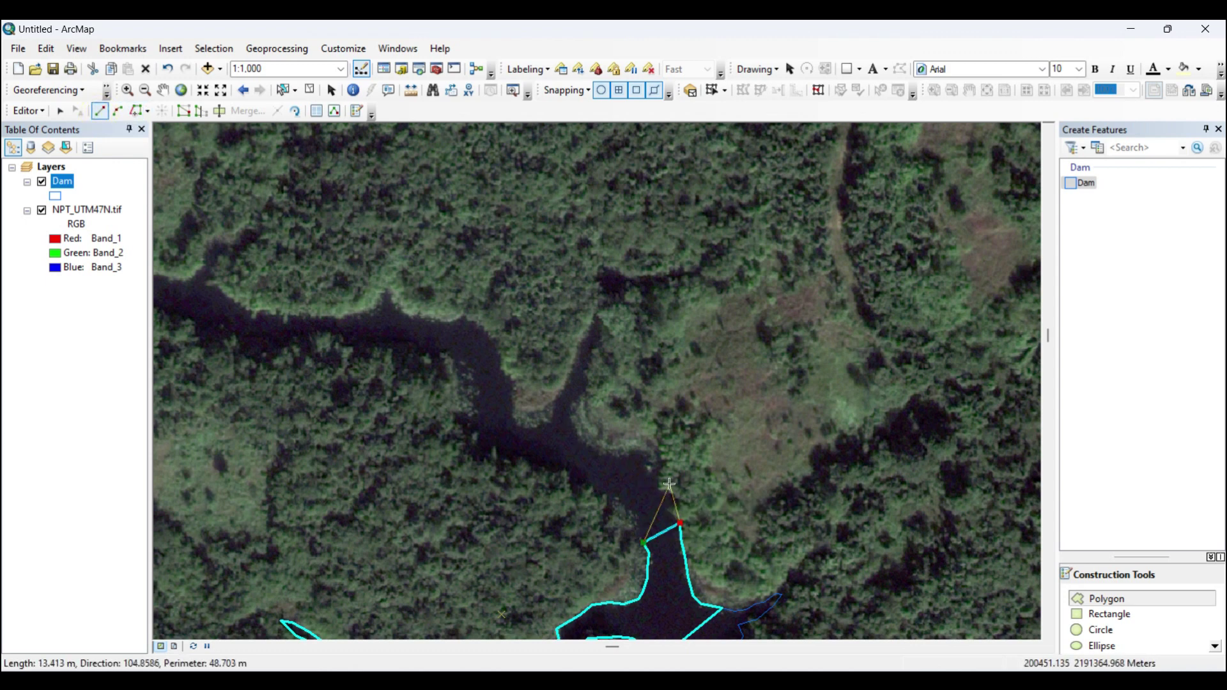
click(666, 512)
click(670, 500)
click(658, 487)
click(657, 473)
click(647, 461)
click(644, 456)
click(625, 454)
Trace the narrow side branch's western bank southwest down to the main channel.
click(573, 361)
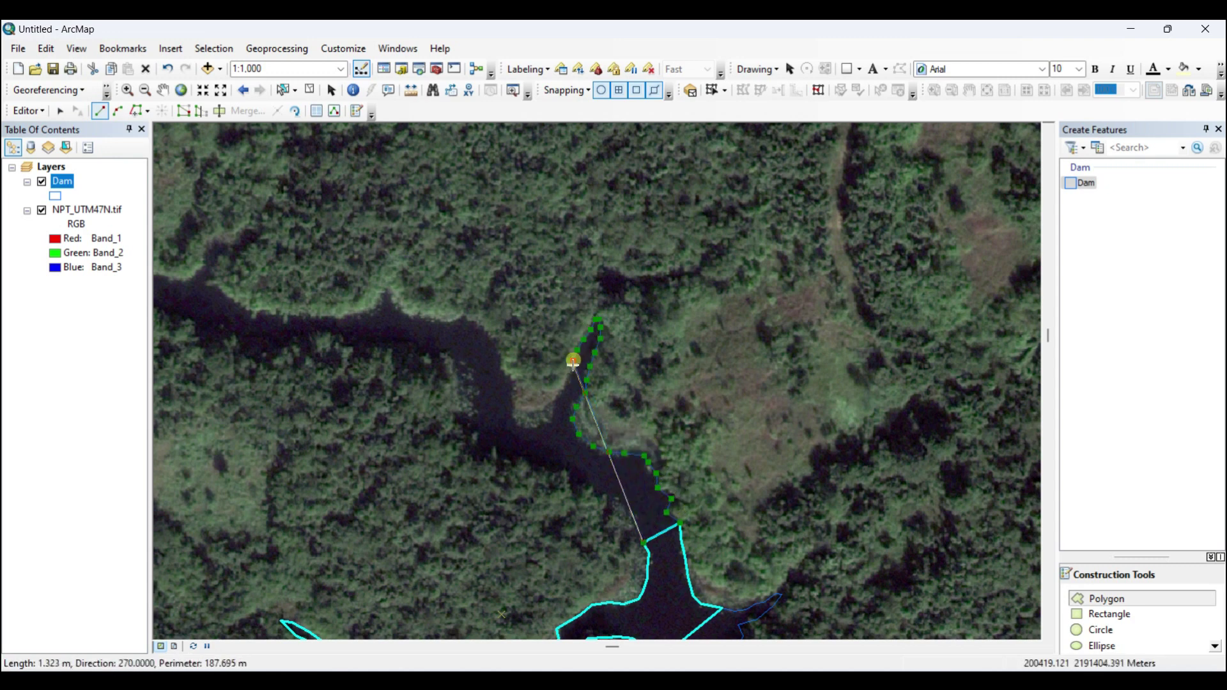
click(571, 369)
click(567, 379)
click(563, 389)
click(556, 398)
click(553, 407)
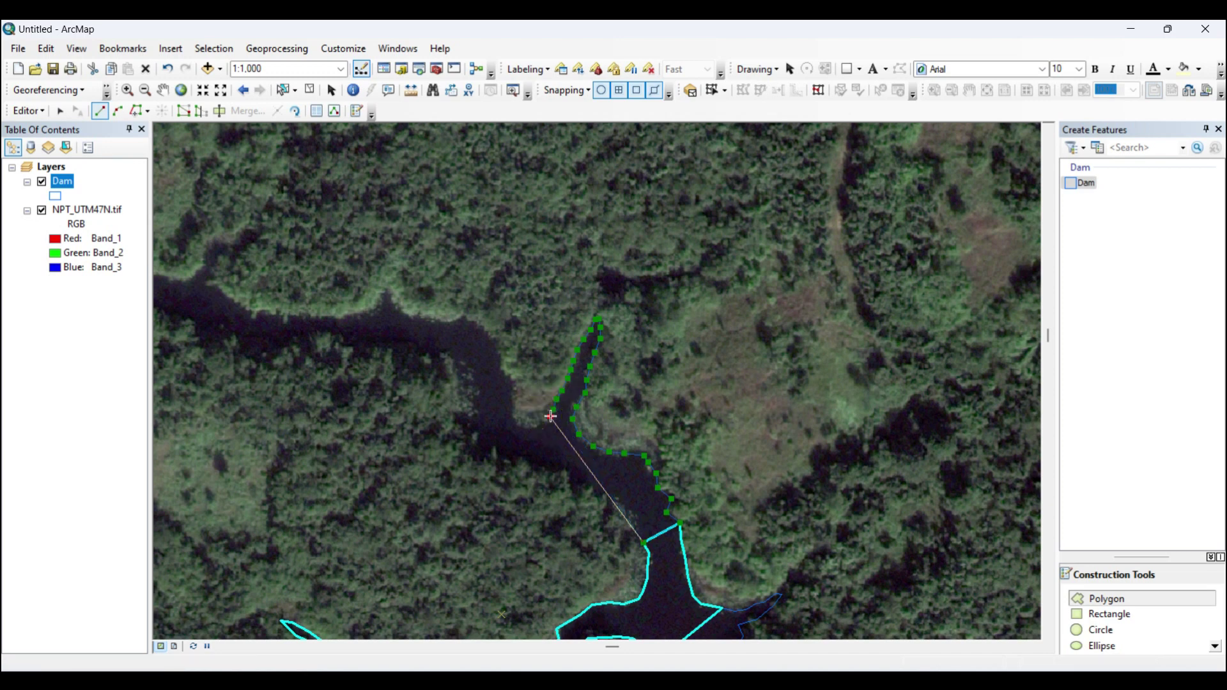
click(547, 424)
Cross the main channel, trace its southern bank southeast to the shared edge's western corner, and finish the polygon.
click(537, 470)
click(552, 472)
click(559, 472)
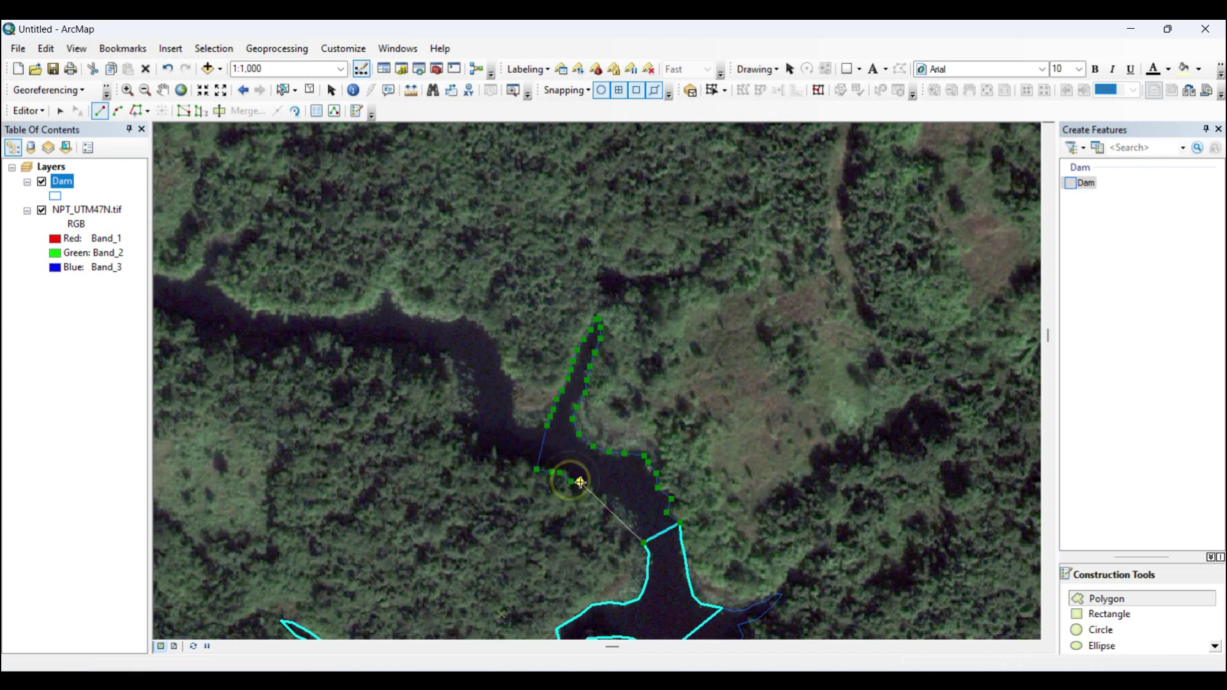
click(591, 490)
click(607, 496)
click(615, 497)
click(630, 511)
click(639, 527)
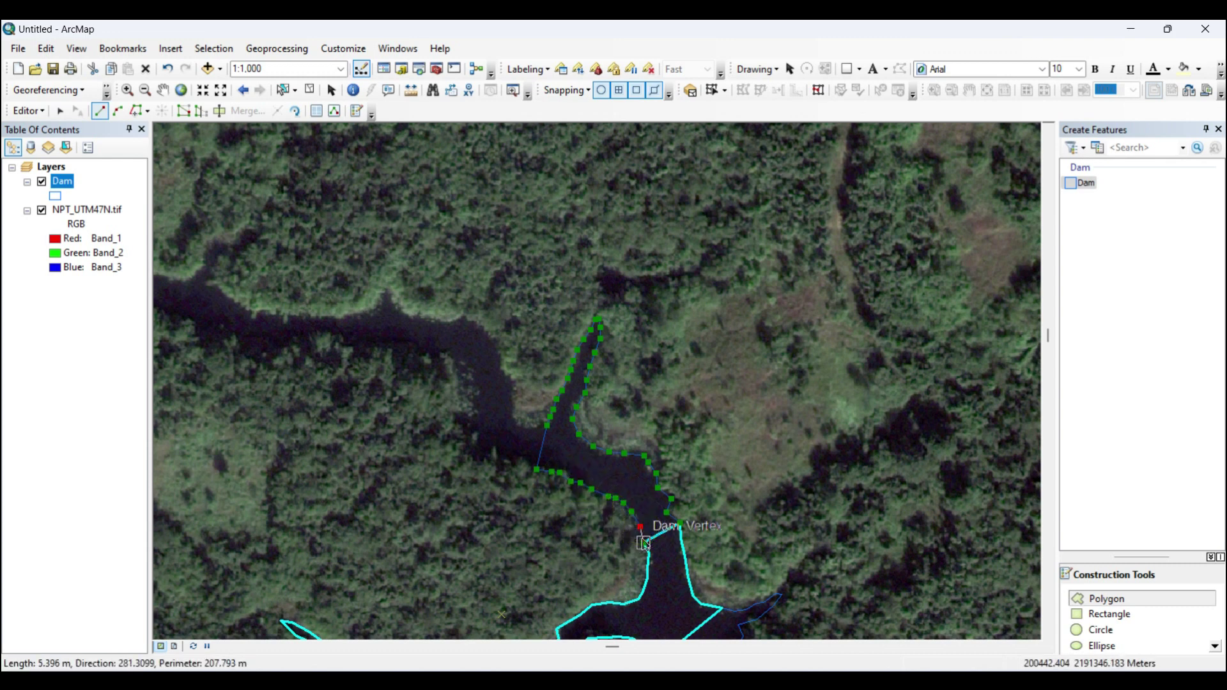
double_click(644, 542)
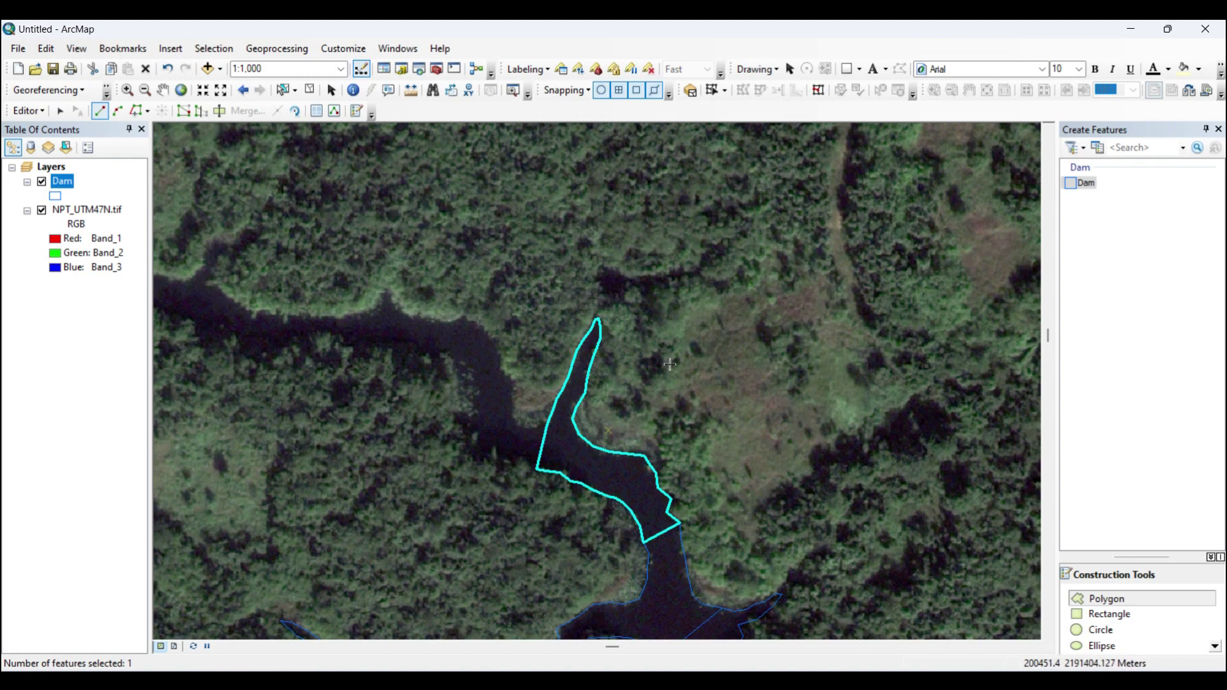
Start the next polygon at the branch polygon's southwestern corner, trace the channel's outer bank around the bend, and cross to the northern bank.
drag(669, 364, 903, 425)
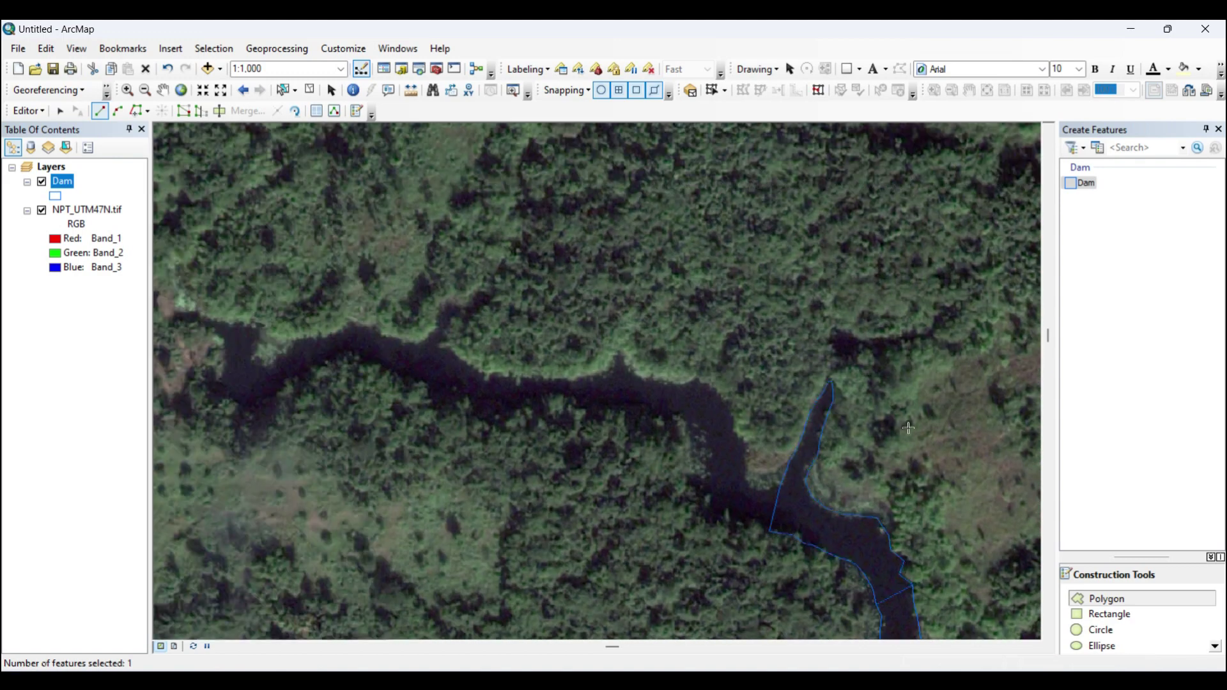
click(769, 533)
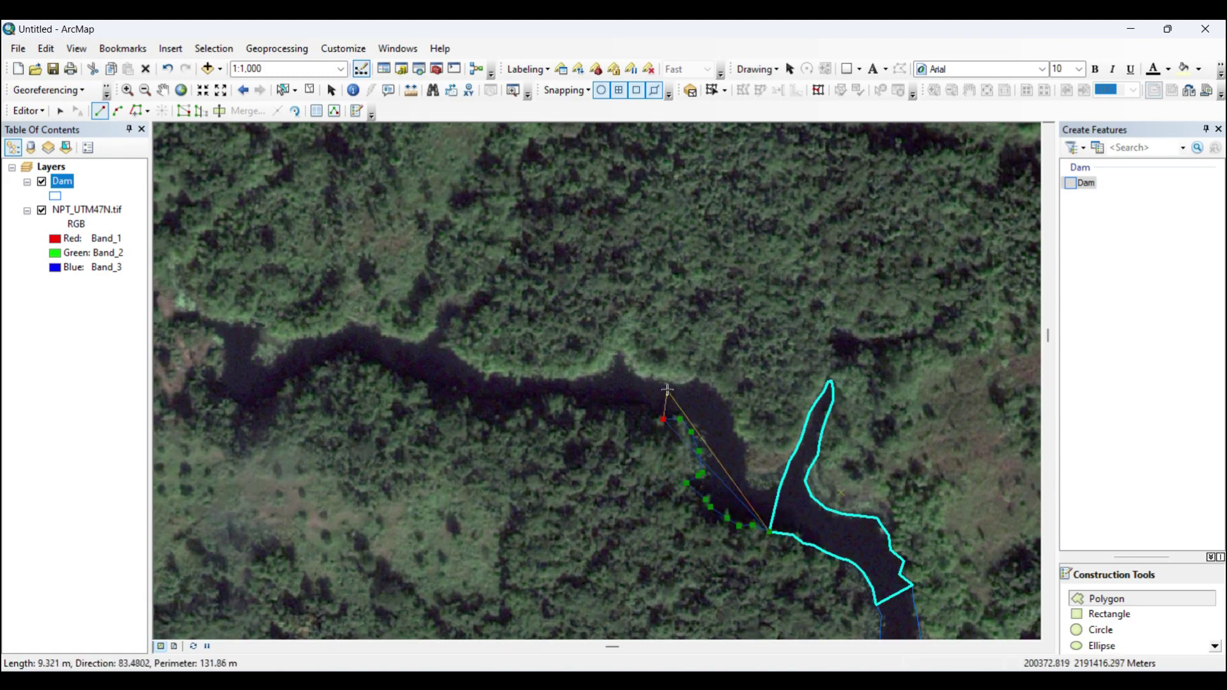
click(670, 384)
click(680, 384)
click(690, 384)
click(699, 383)
click(714, 387)
Trace the channel's eastern bank south around the bend toward the side-branch polygon.
click(724, 399)
click(729, 413)
click(735, 422)
click(740, 438)
click(744, 448)
click(746, 464)
click(744, 476)
click(749, 485)
click(758, 493)
click(767, 491)
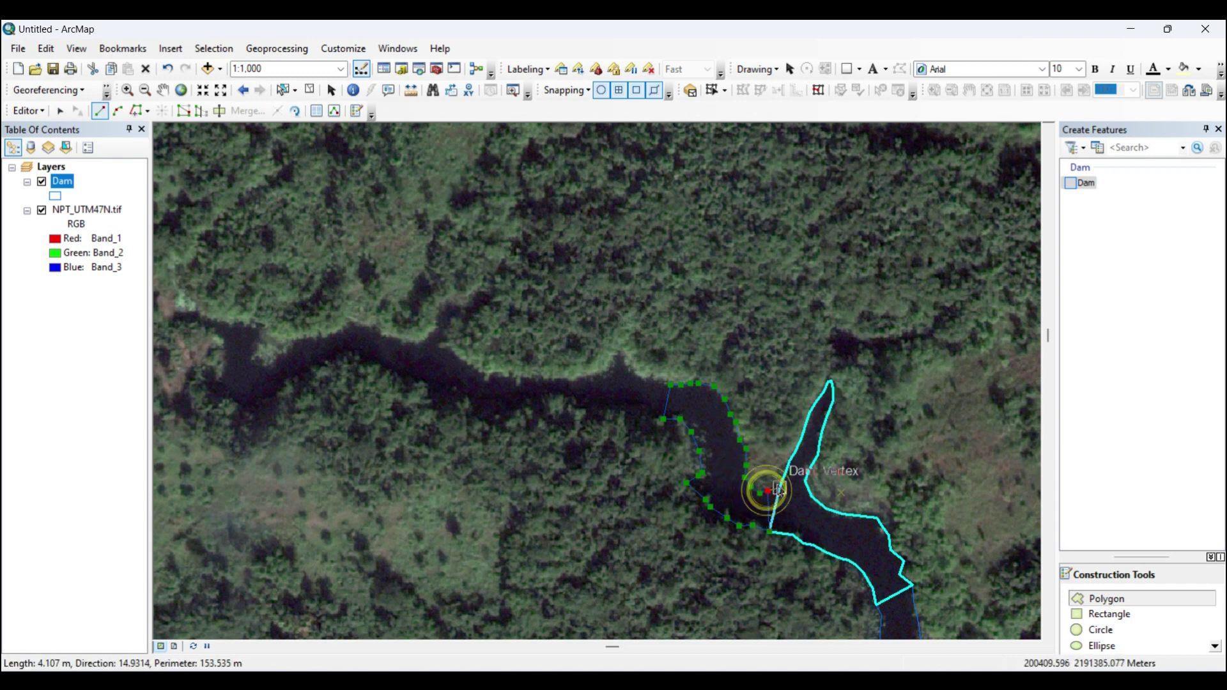
Join the outline to the side-branch polygon, trace the shared edge to its southwestern corner, and finish the bend polygon.
click(780, 488)
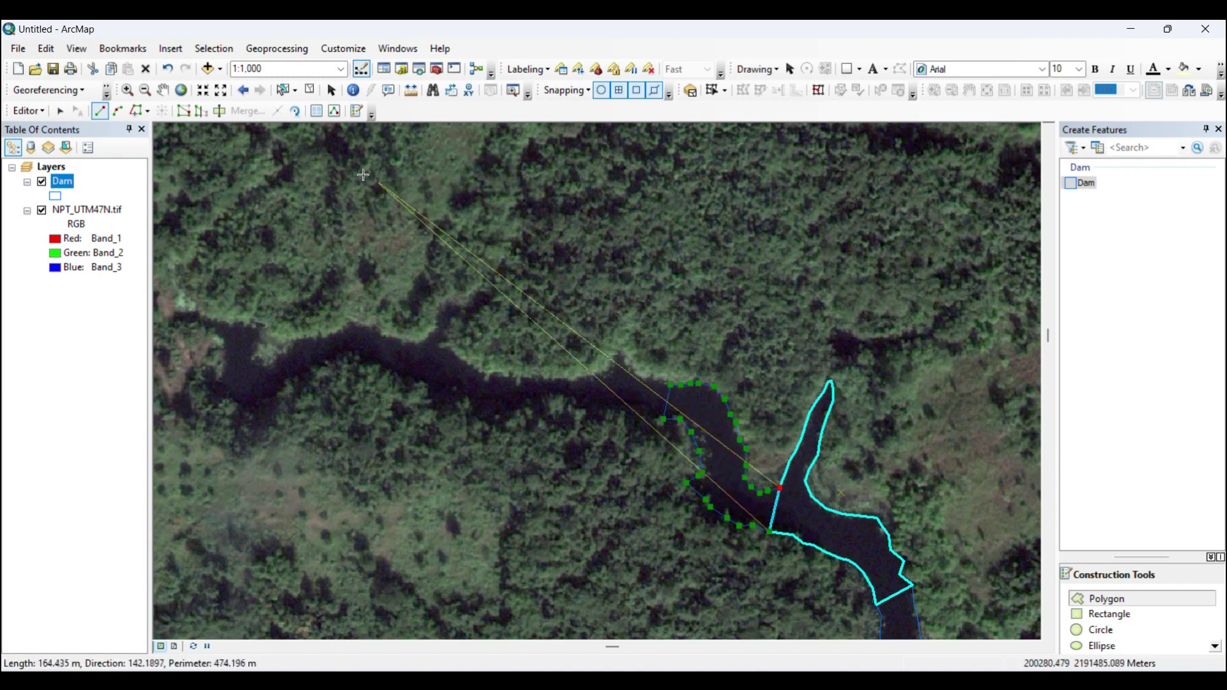
click(136, 111)
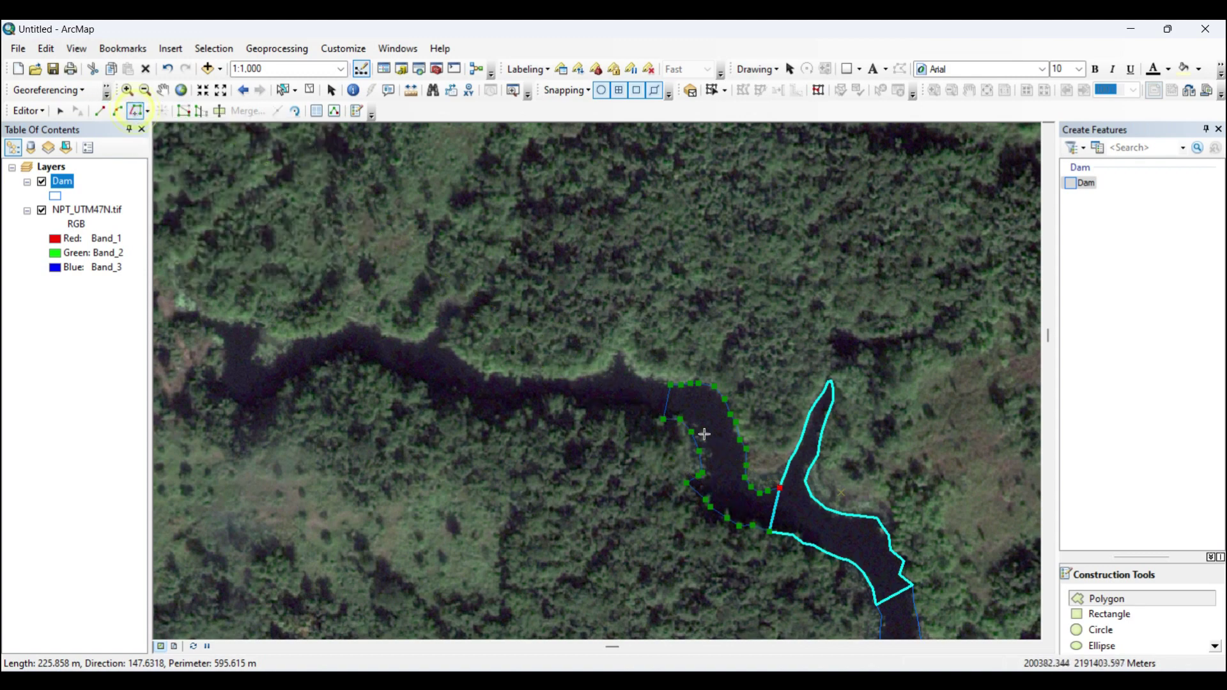
click(780, 487)
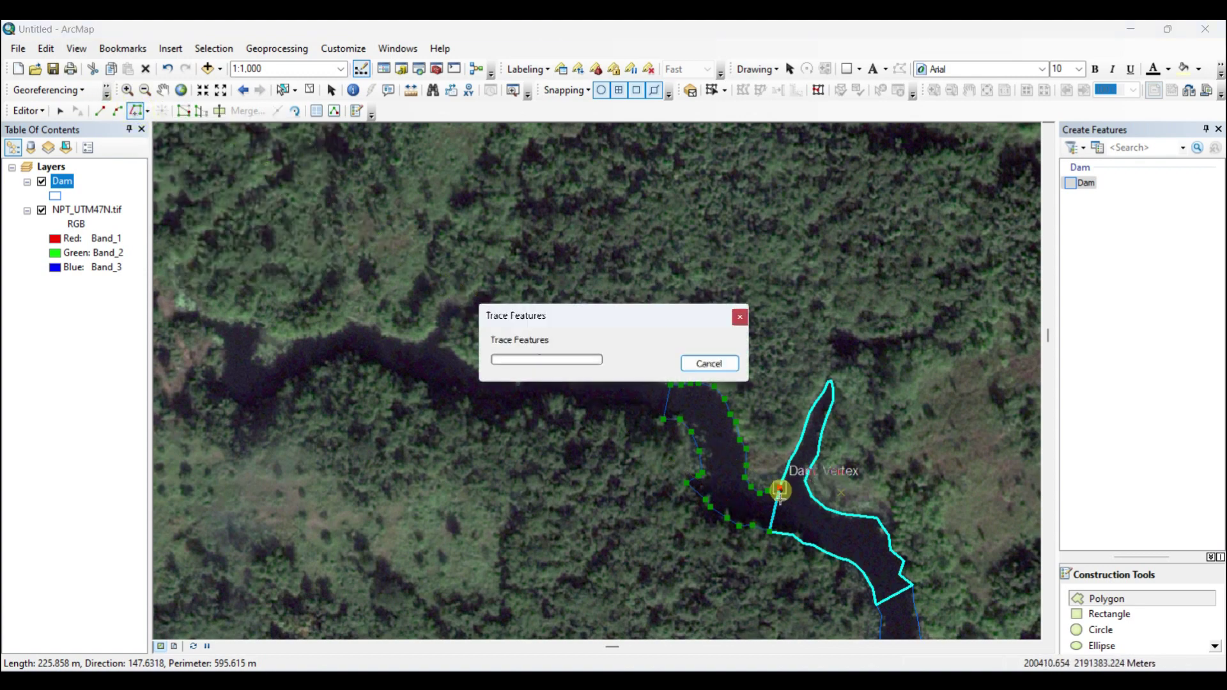
double_click(769, 532)
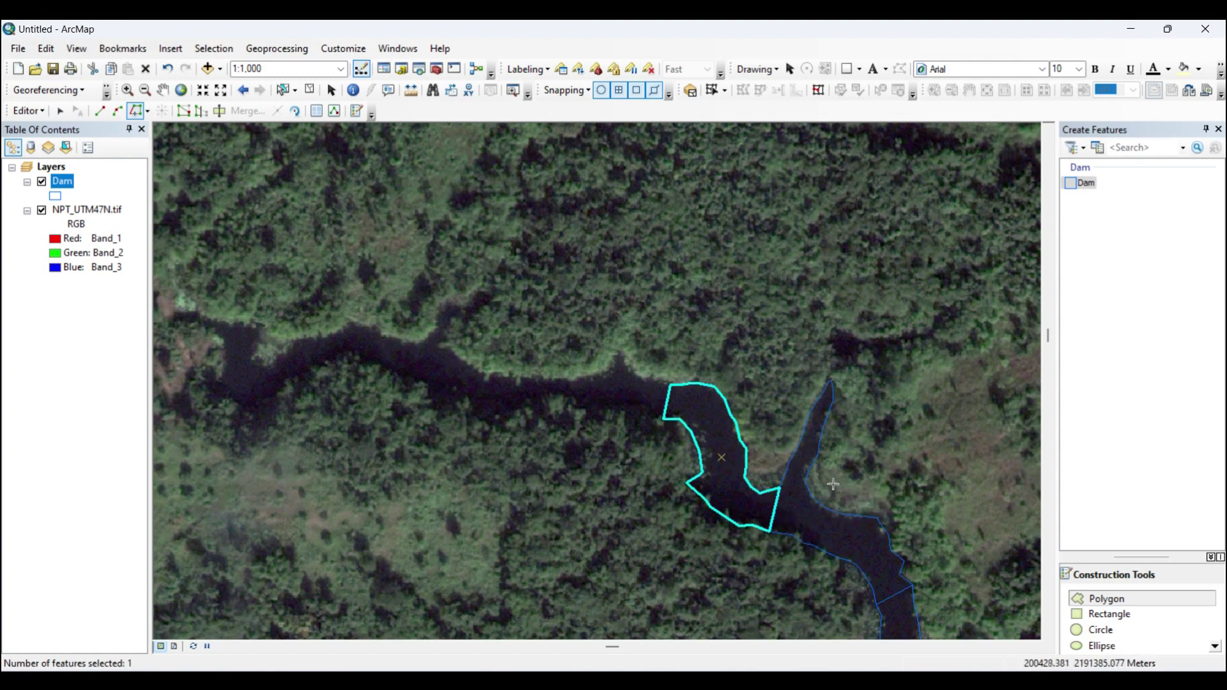
Start a polygon along the bend polygon's shared western edge and trace the channel's southern bank westward.
drag(553, 447, 723, 487)
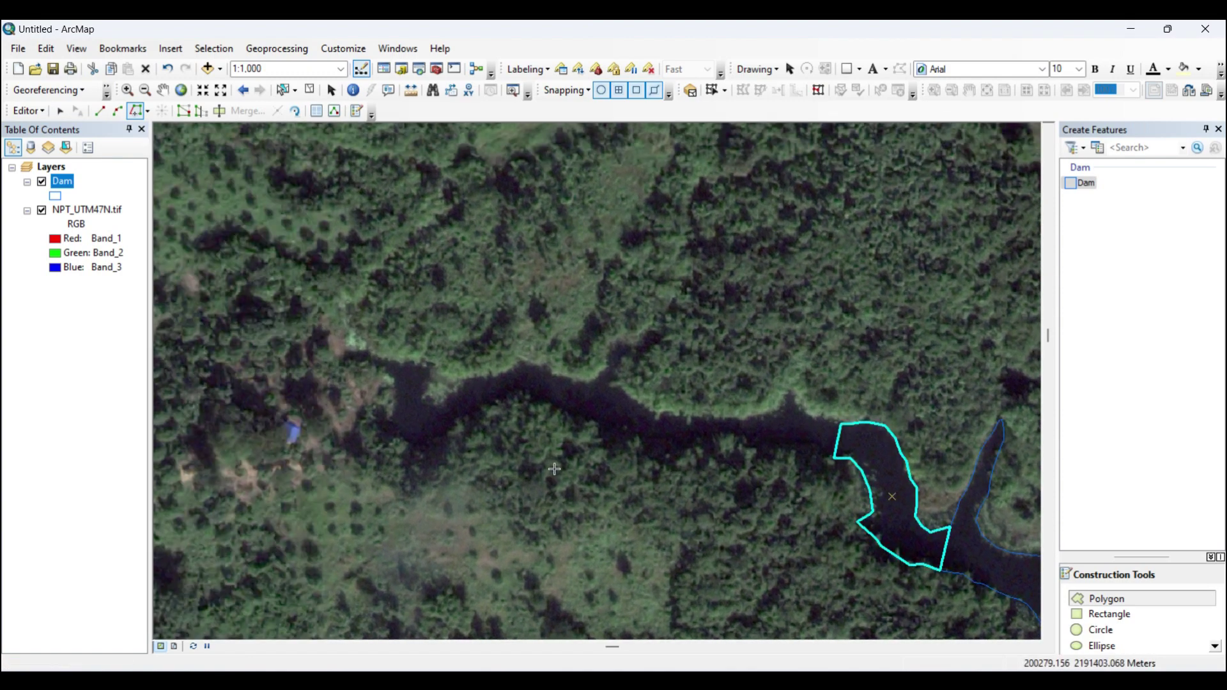
click(841, 425)
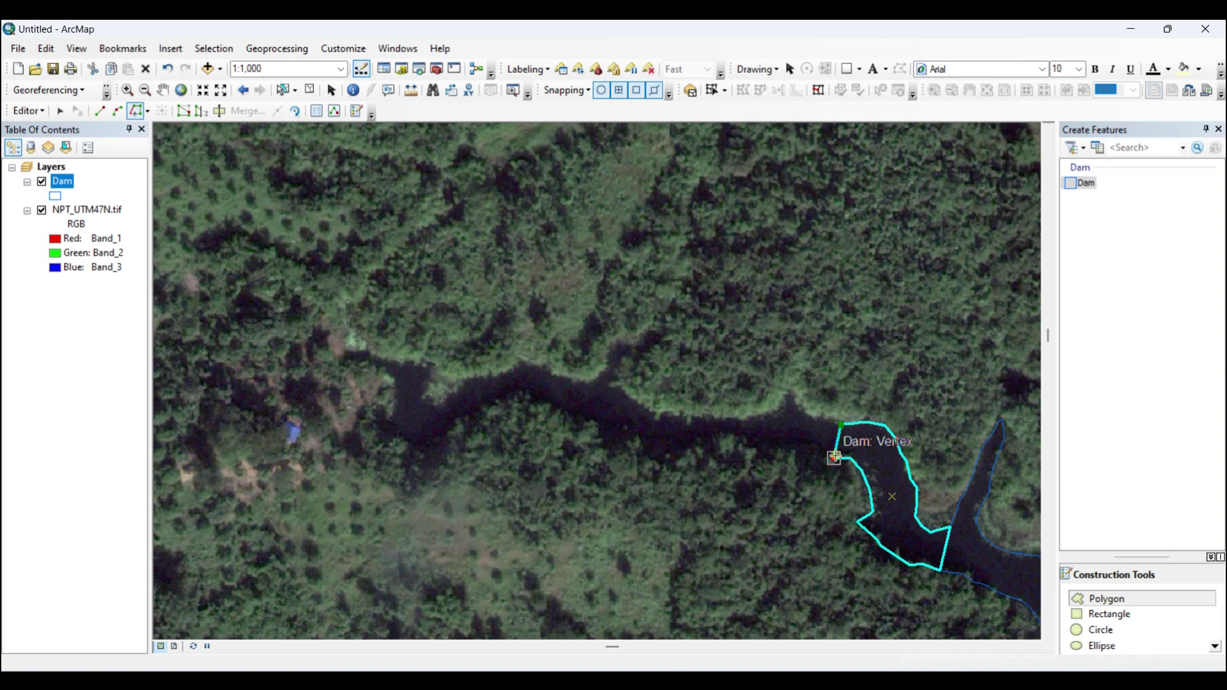
click(102, 111)
click(813, 461)
click(795, 453)
click(776, 452)
click(751, 451)
click(736, 436)
click(708, 439)
click(696, 443)
click(671, 452)
click(652, 457)
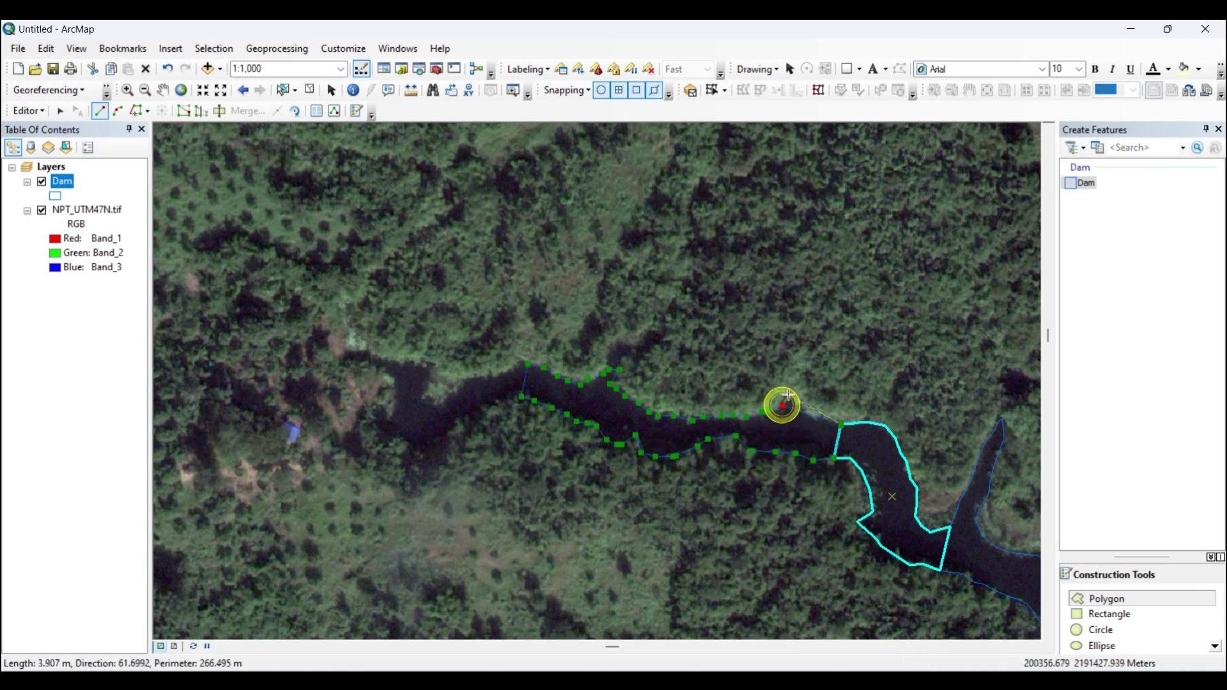
Trace the northern bank around the small notch to the shared edge's upper corner and finish the polygon.
click(790, 394)
click(799, 404)
click(811, 418)
click(821, 418)
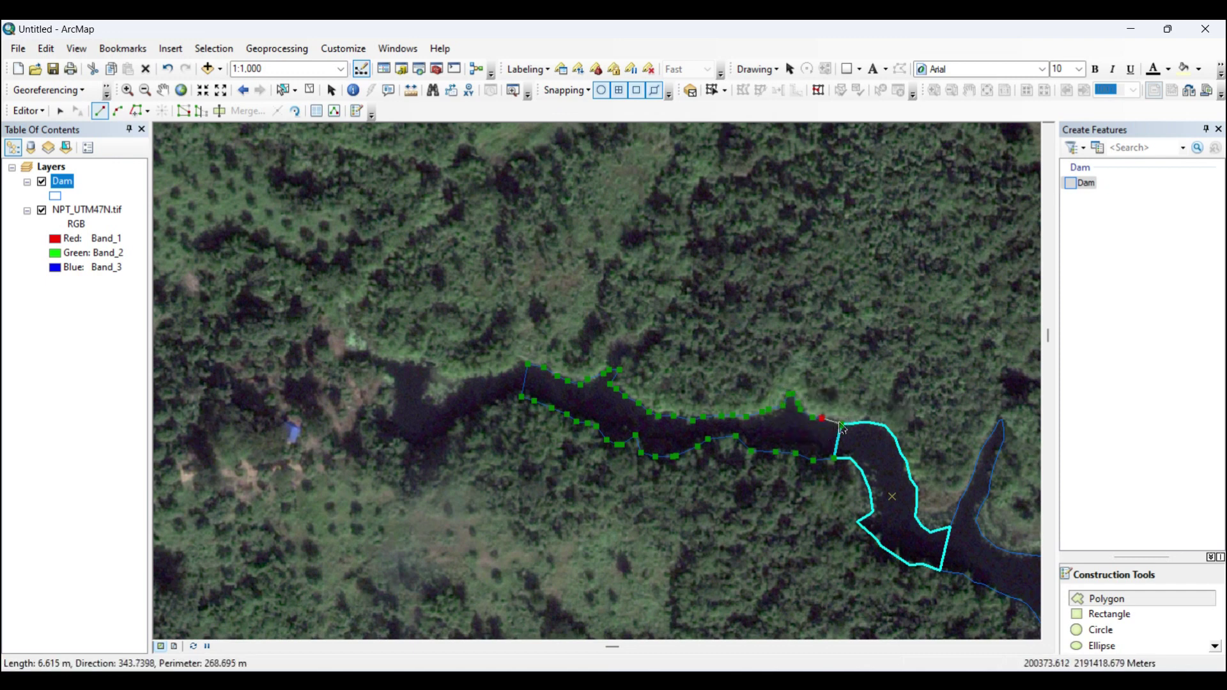
click(831, 419)
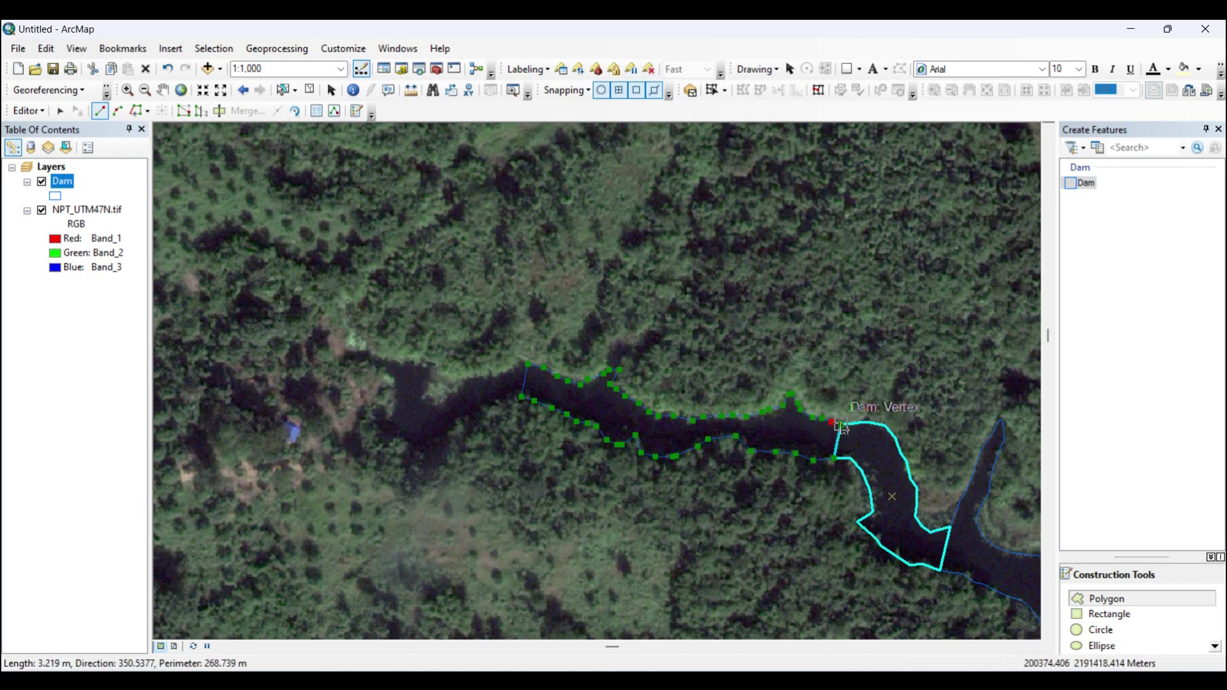
double_click(840, 423)
Start another polygon by tracing the shared western edge of the newly finished channel polygon from north to south.
drag(434, 395, 653, 333)
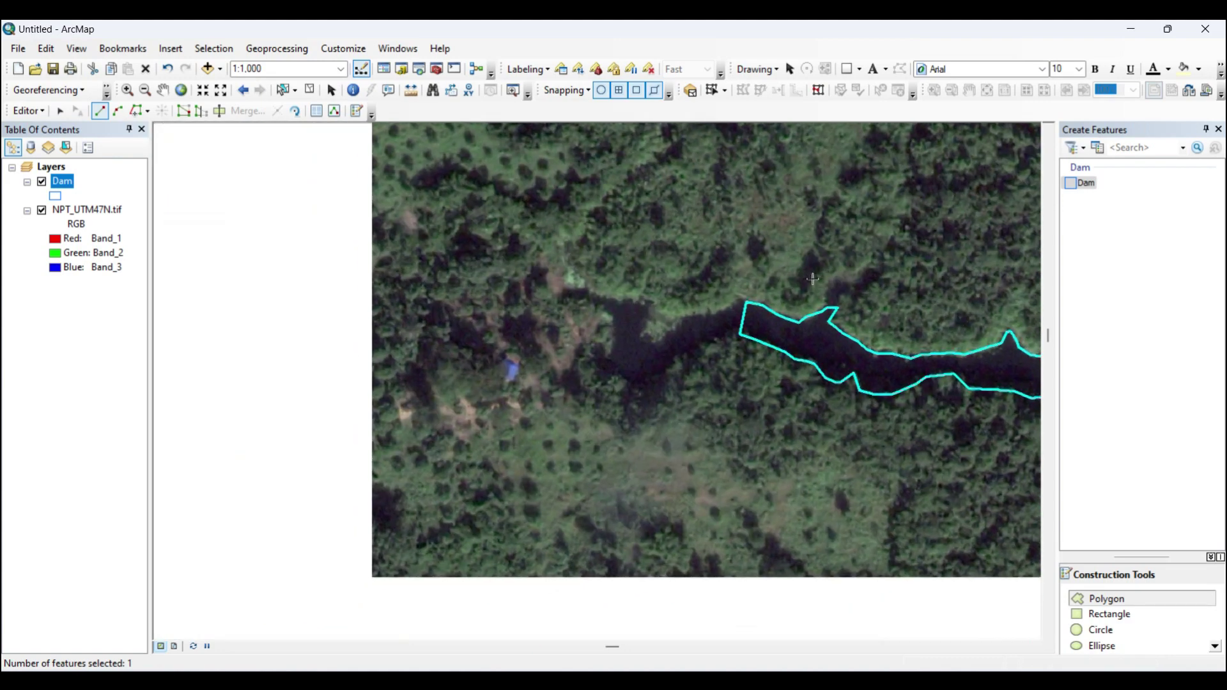
click(747, 302)
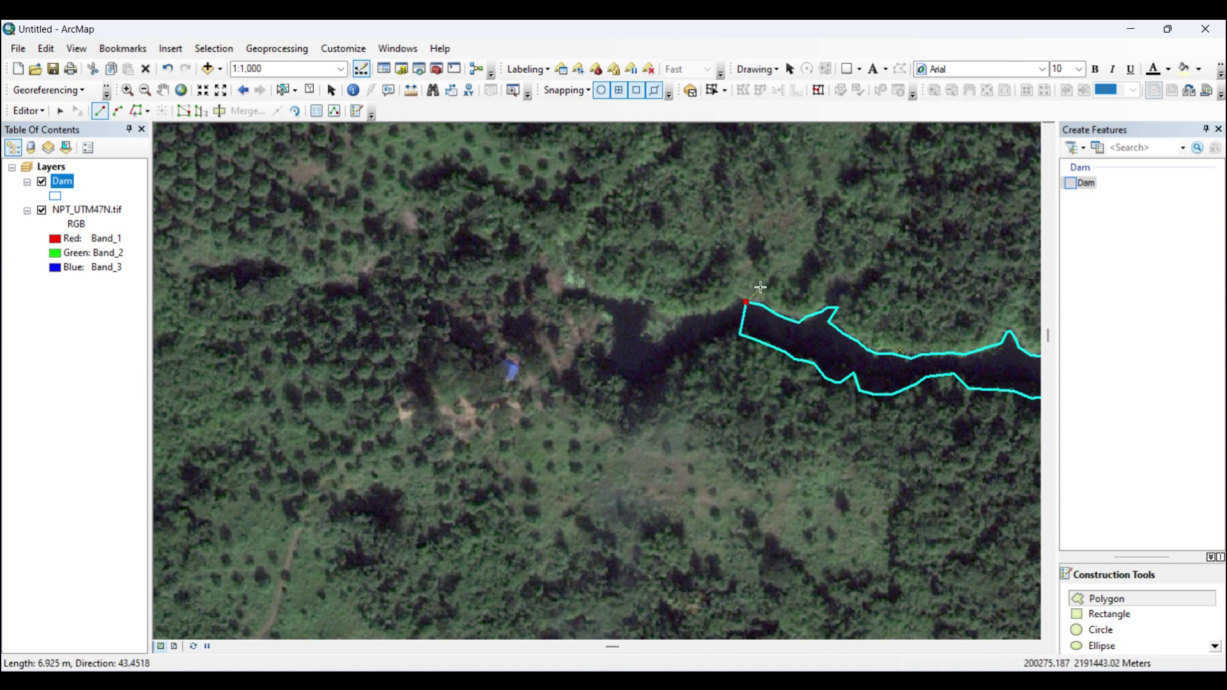
click(136, 111)
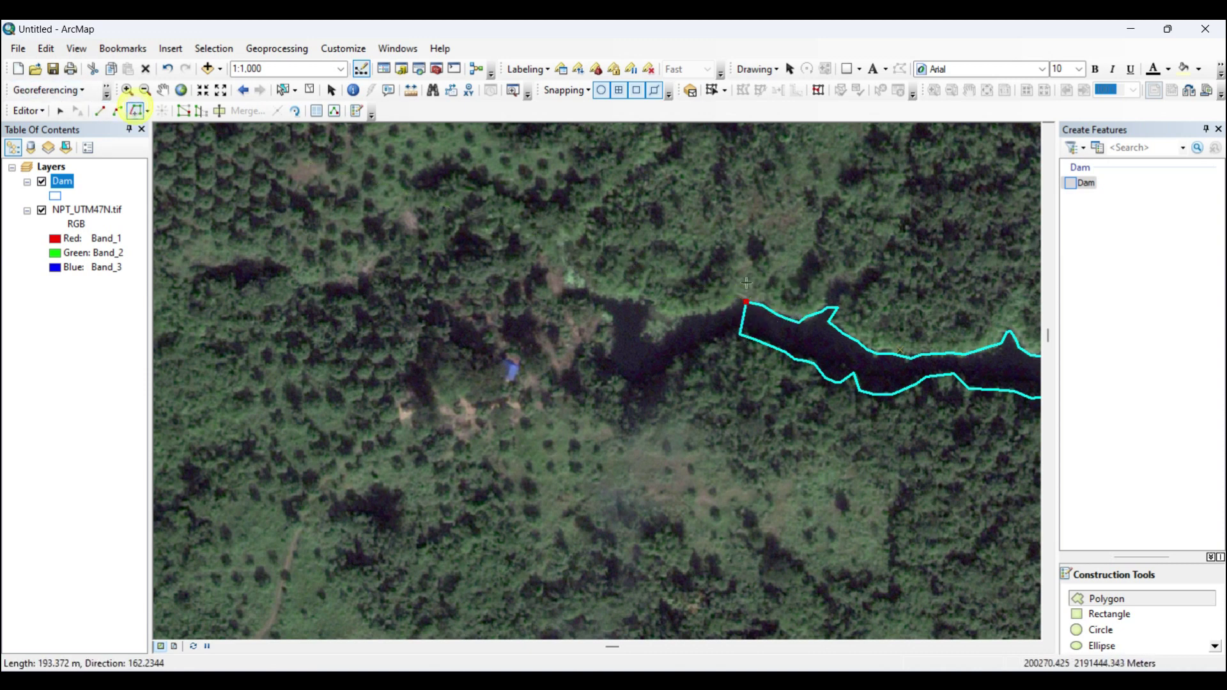
click(747, 302)
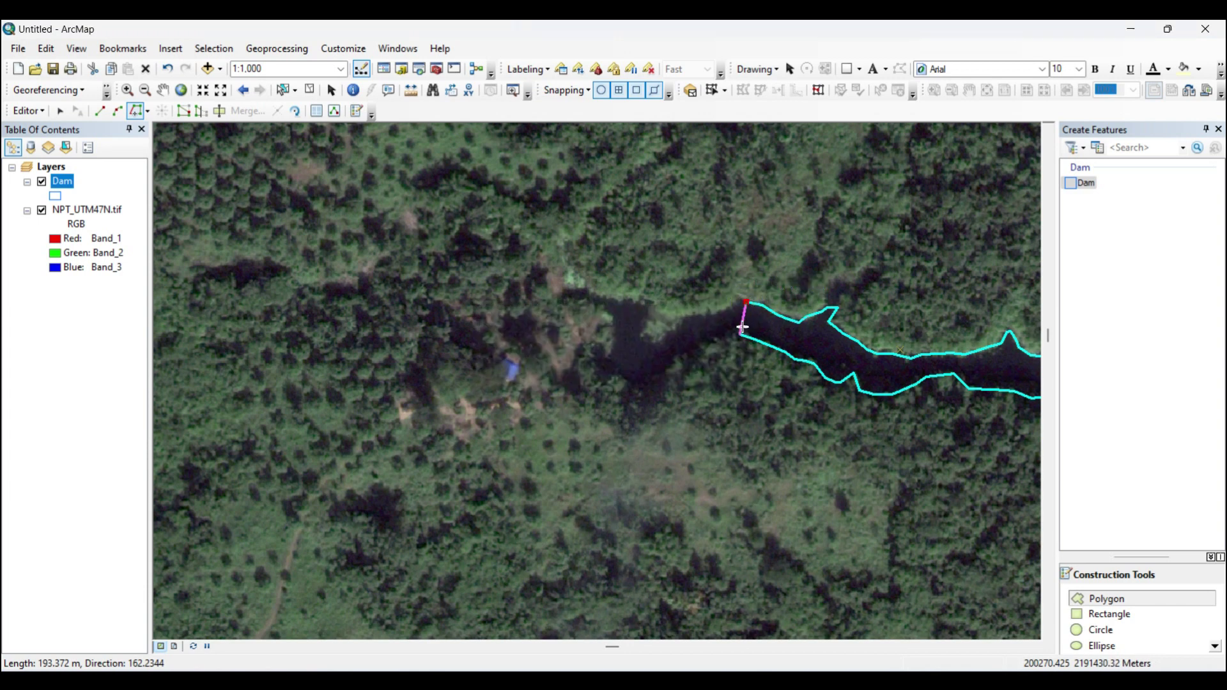
click(739, 333)
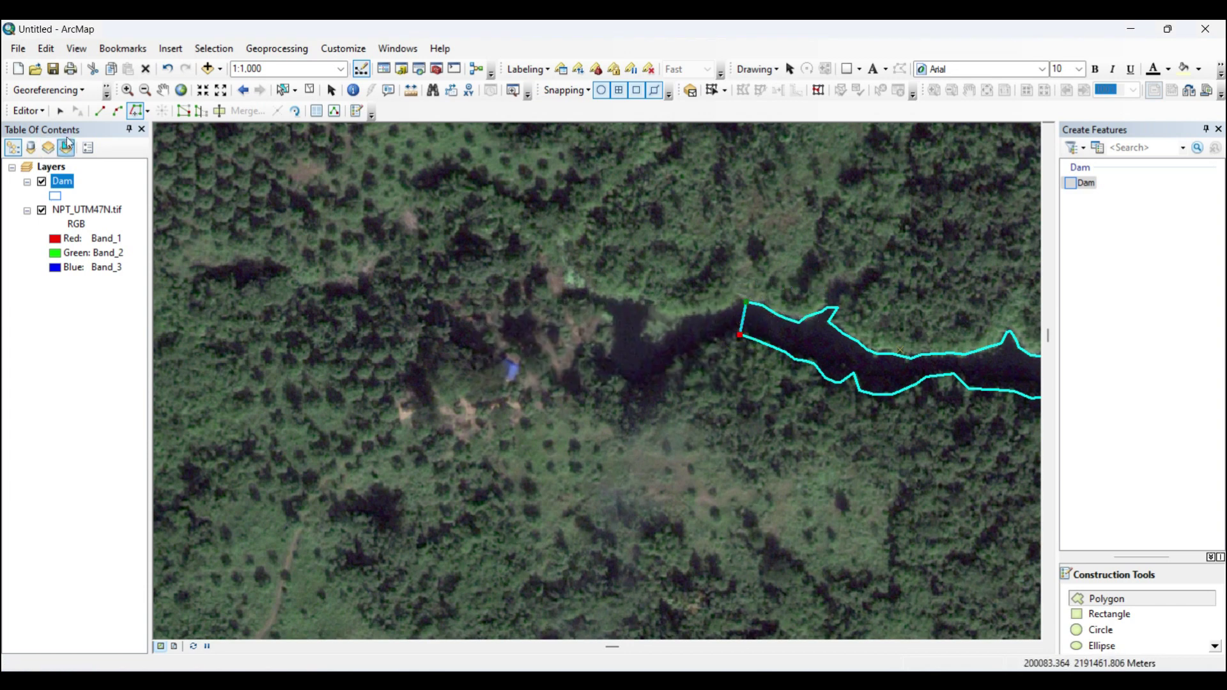
Trace the channel's southern bank southwest and around the lower end of the basin to its western side.
click(100, 111)
click(722, 338)
click(695, 353)
click(675, 365)
click(657, 375)
click(638, 383)
click(628, 377)
click(615, 369)
click(606, 365)
click(611, 357)
Trace the northern bank east from the basin to the shared edge's upper corner and finish the channel's last polygon.
click(679, 323)
click(686, 316)
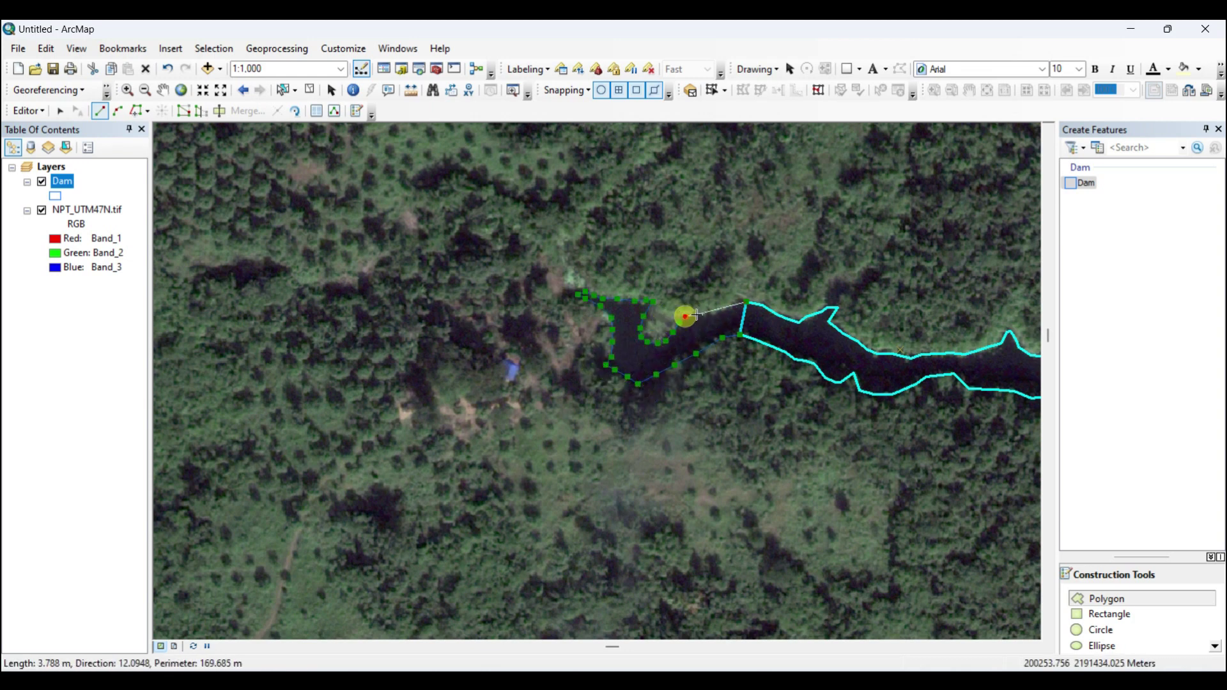
click(697, 315)
click(711, 313)
click(719, 311)
click(727, 308)
click(736, 302)
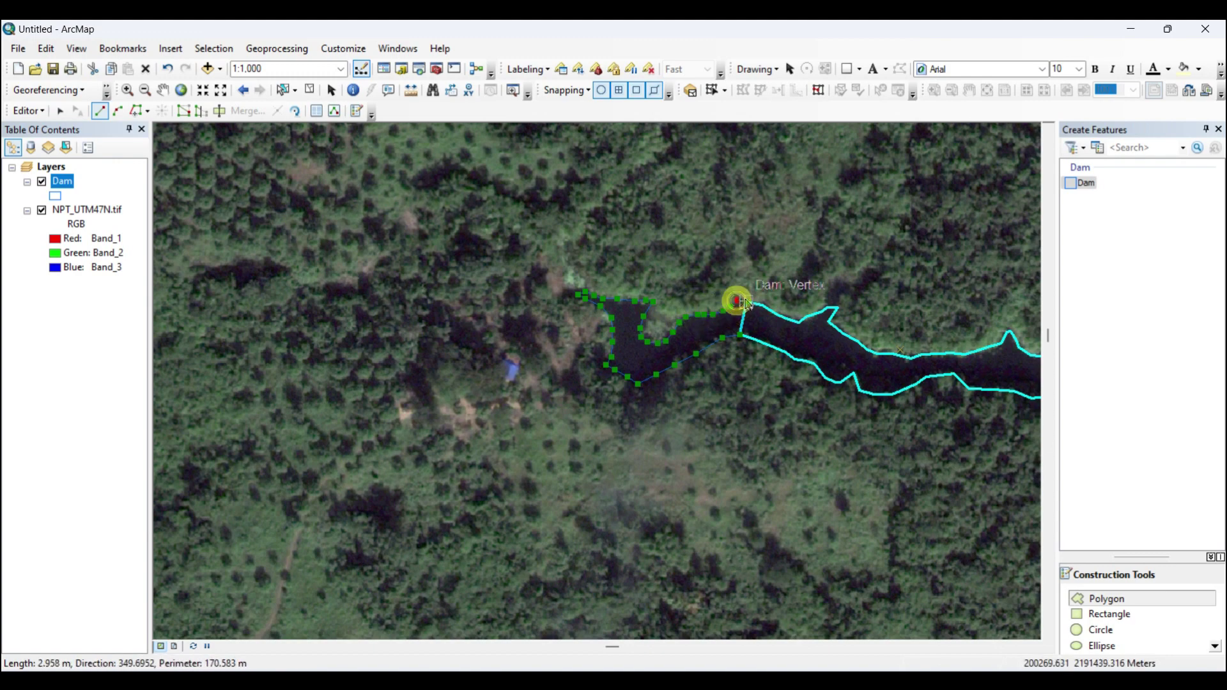
double_click(745, 300)
Review the digitized outlines along the channels and main reservoir, ending with the whole water body at 1:4,000.
drag(940, 287, 600, 221)
drag(919, 370, 775, 277)
drag(902, 454, 894, 348)
drag(964, 542, 756, 184)
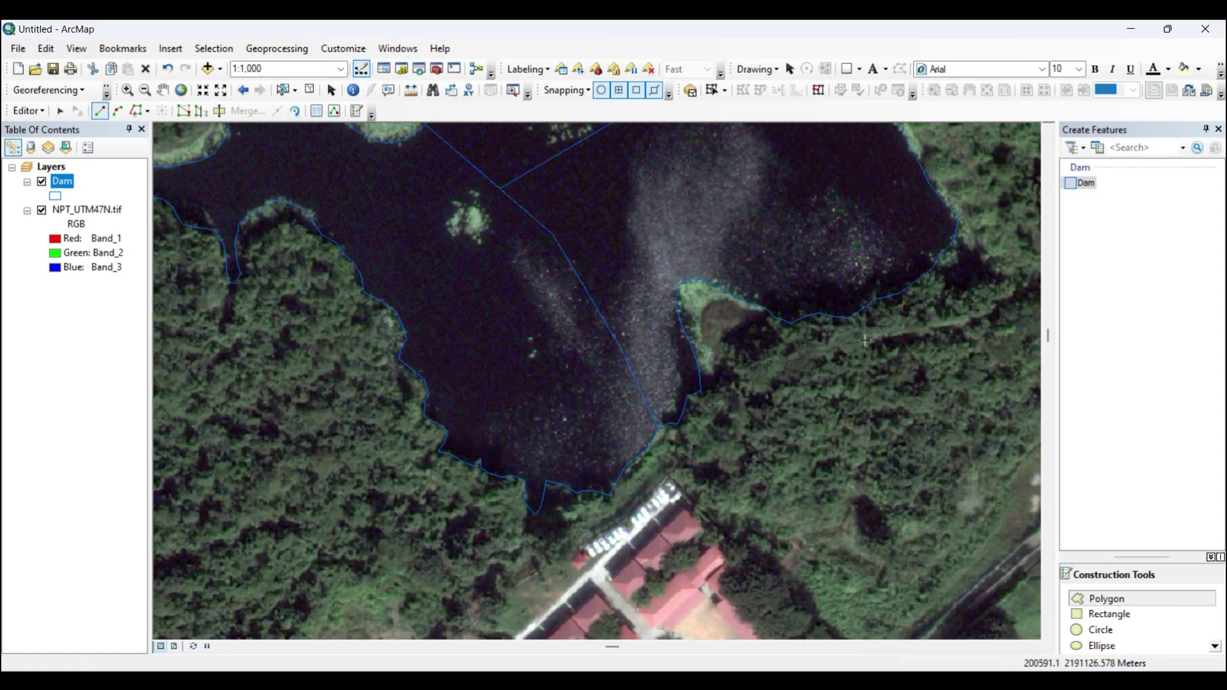
drag(670, 158, 902, 374)
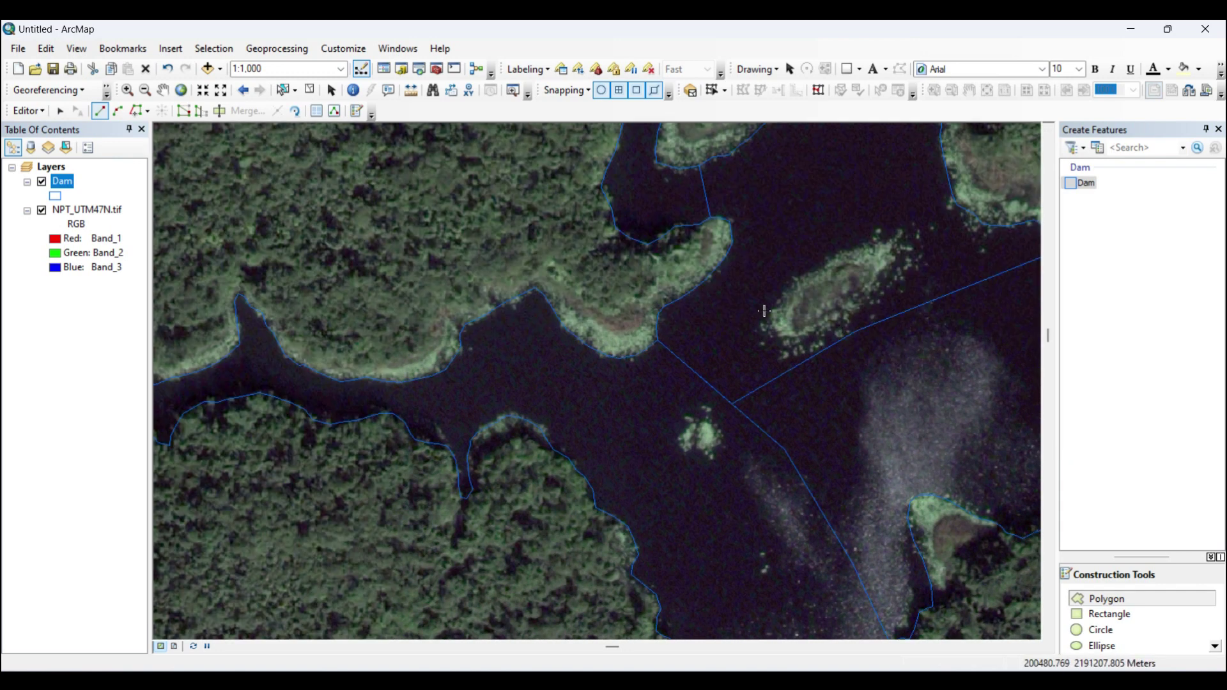
scroll(765, 310, up, 5)
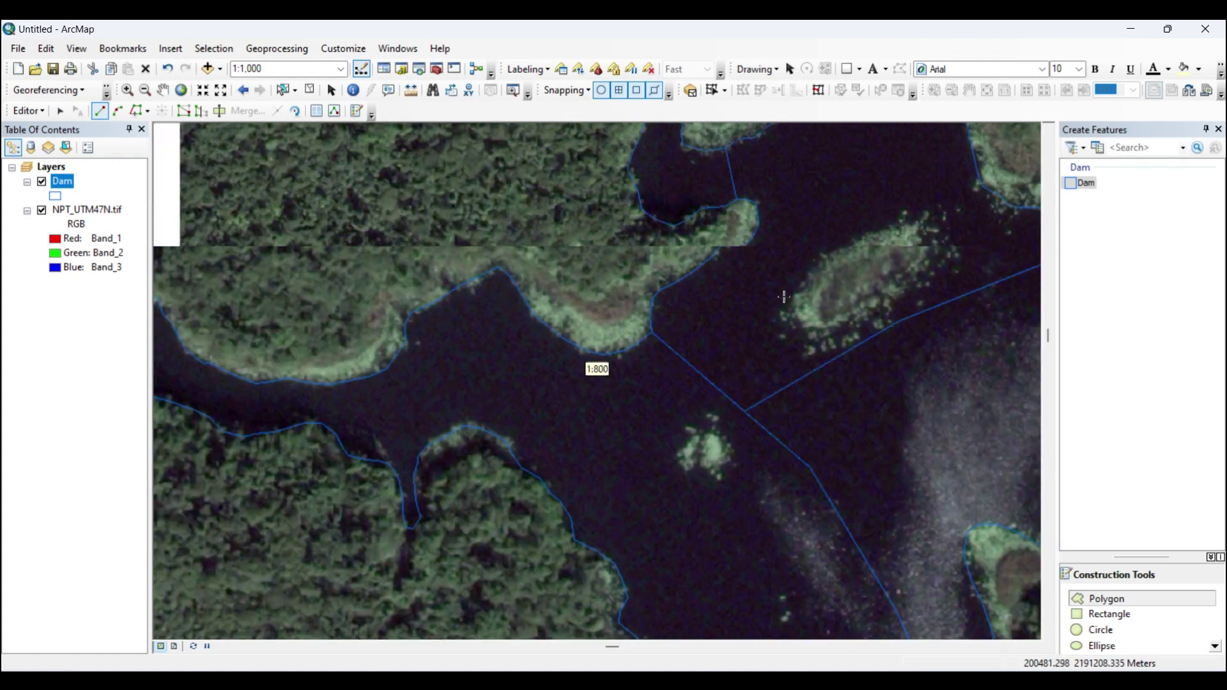
scroll(884, 323, up, 3)
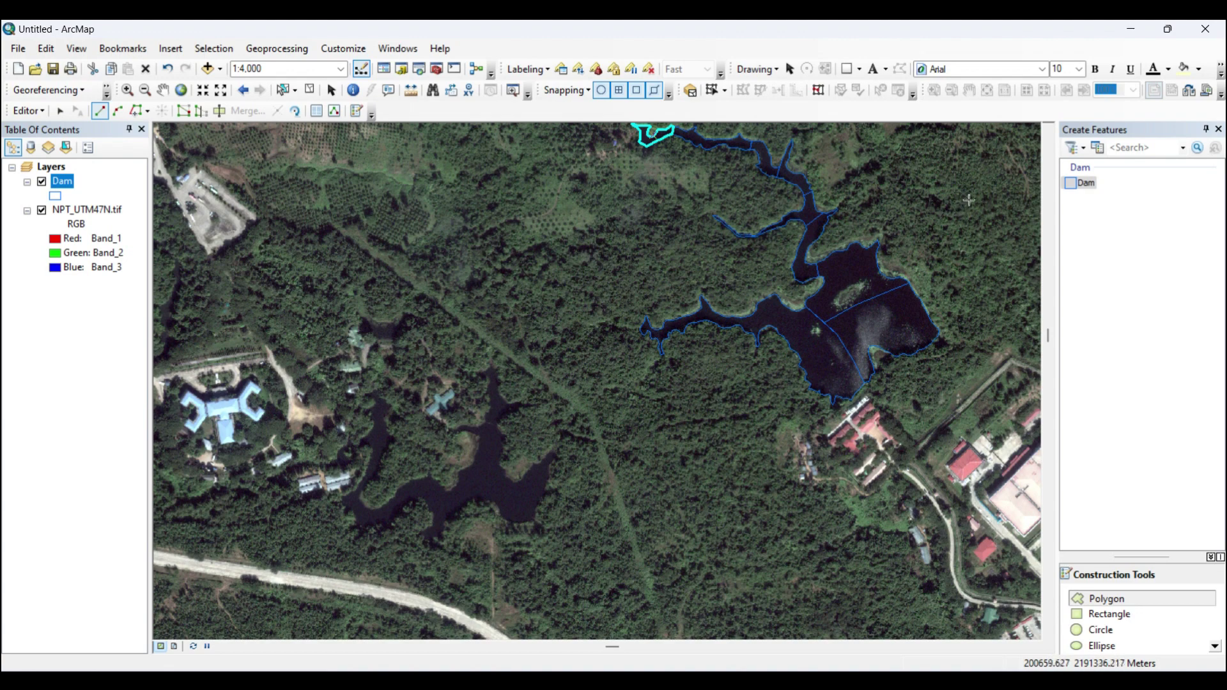
drag(969, 200, 844, 310)
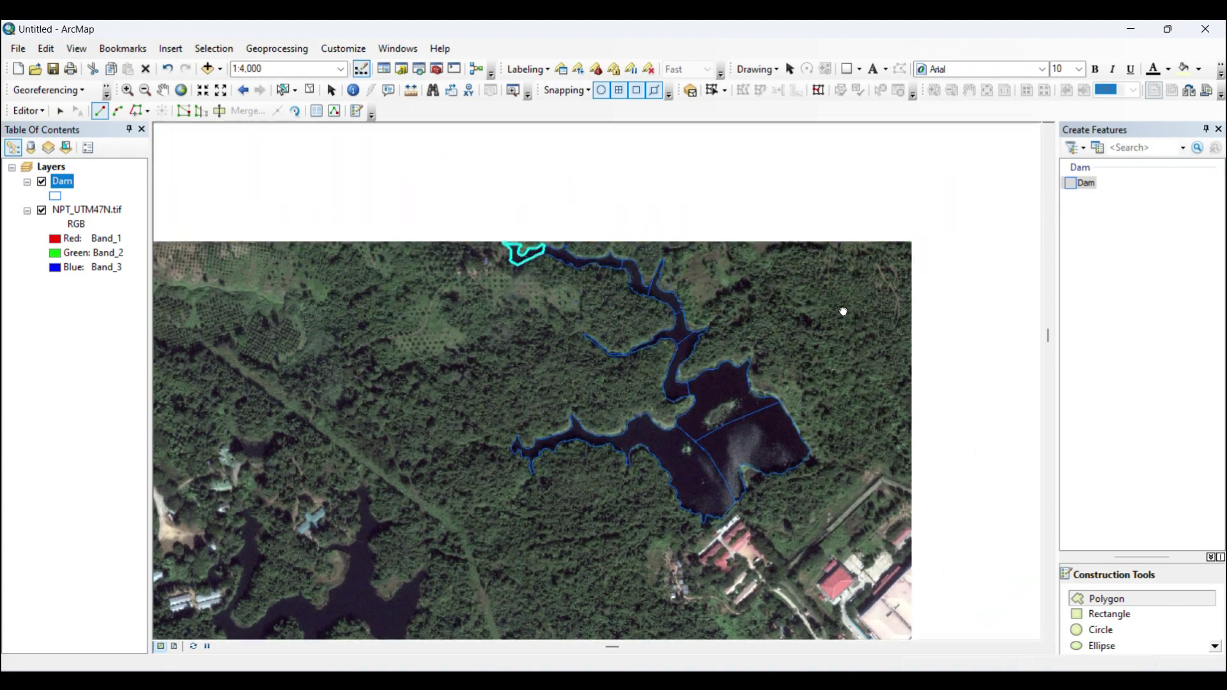
Save the edits to the Dam layer and clear the polygon selection, leaving the Edit tool active.
click(28, 111)
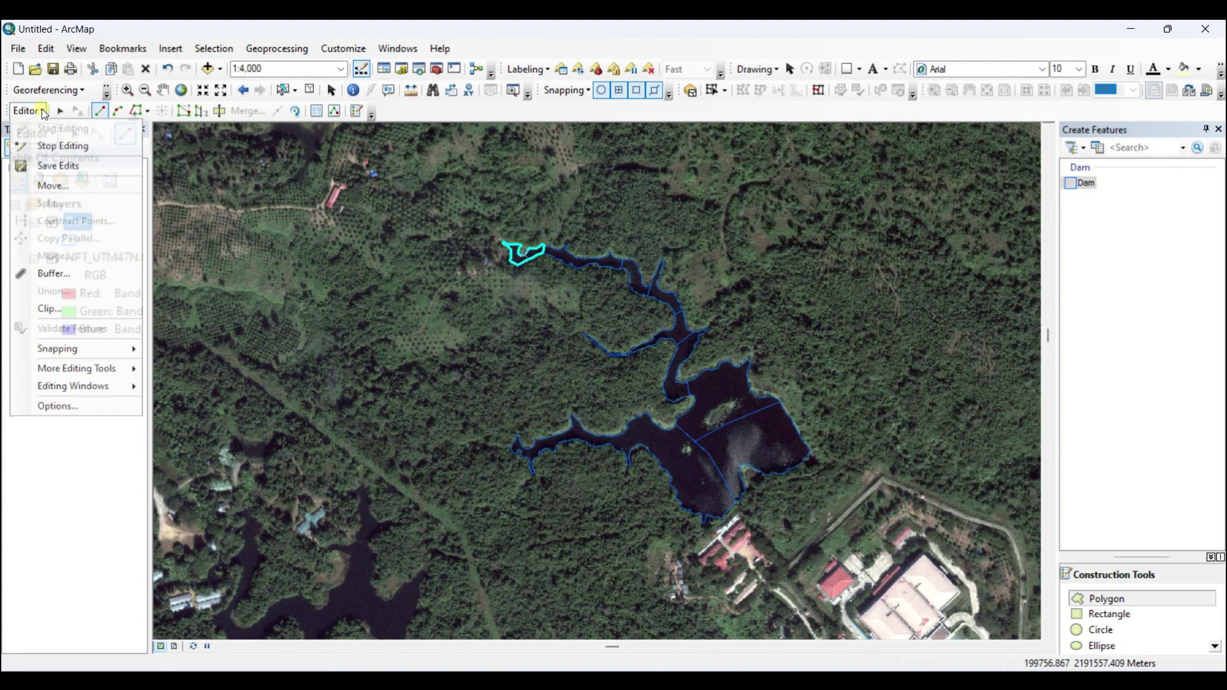
click(53, 168)
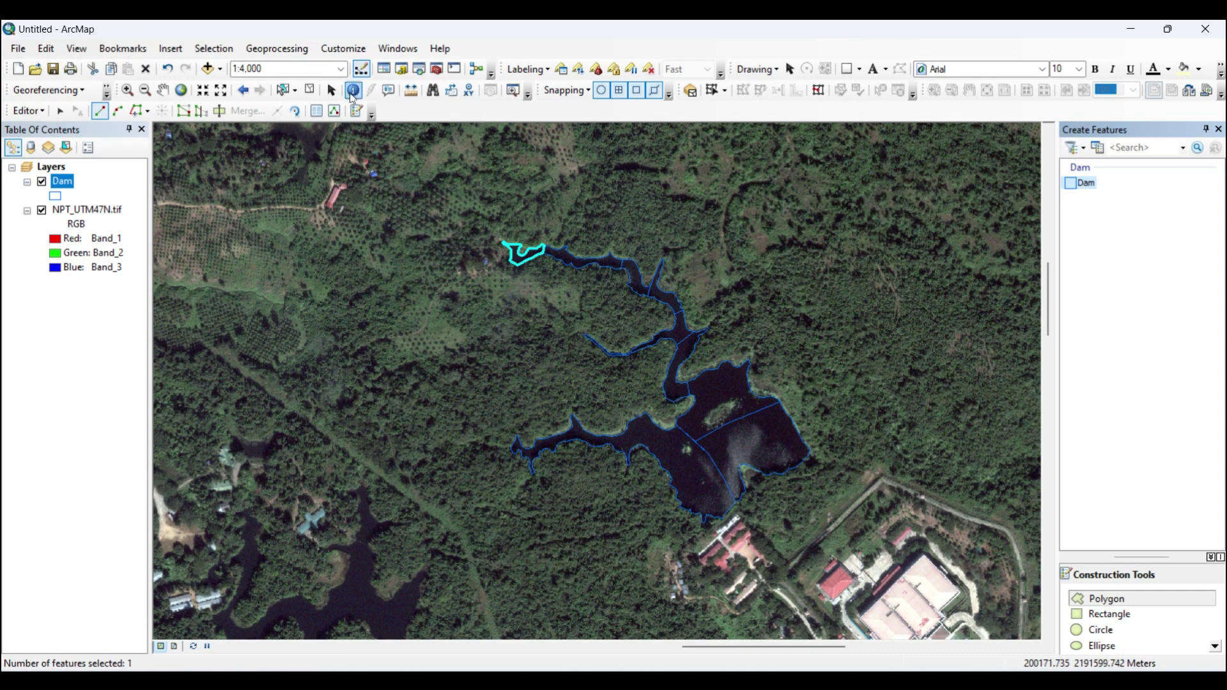
click(309, 89)
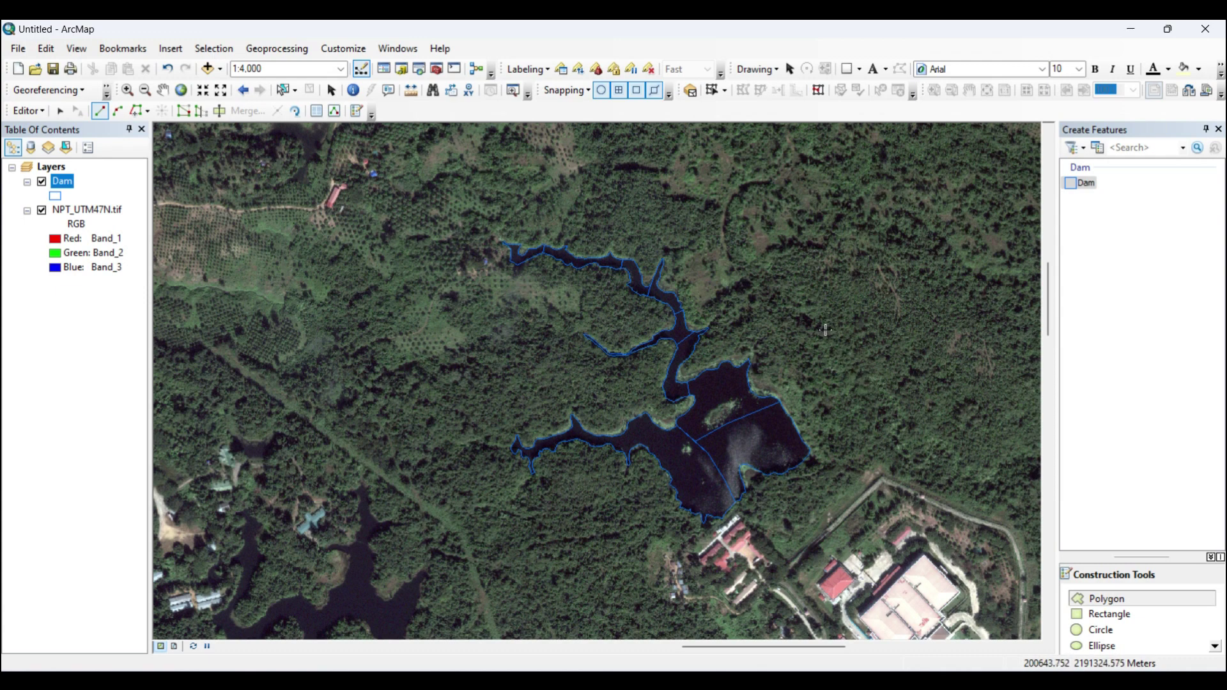
click(60, 112)
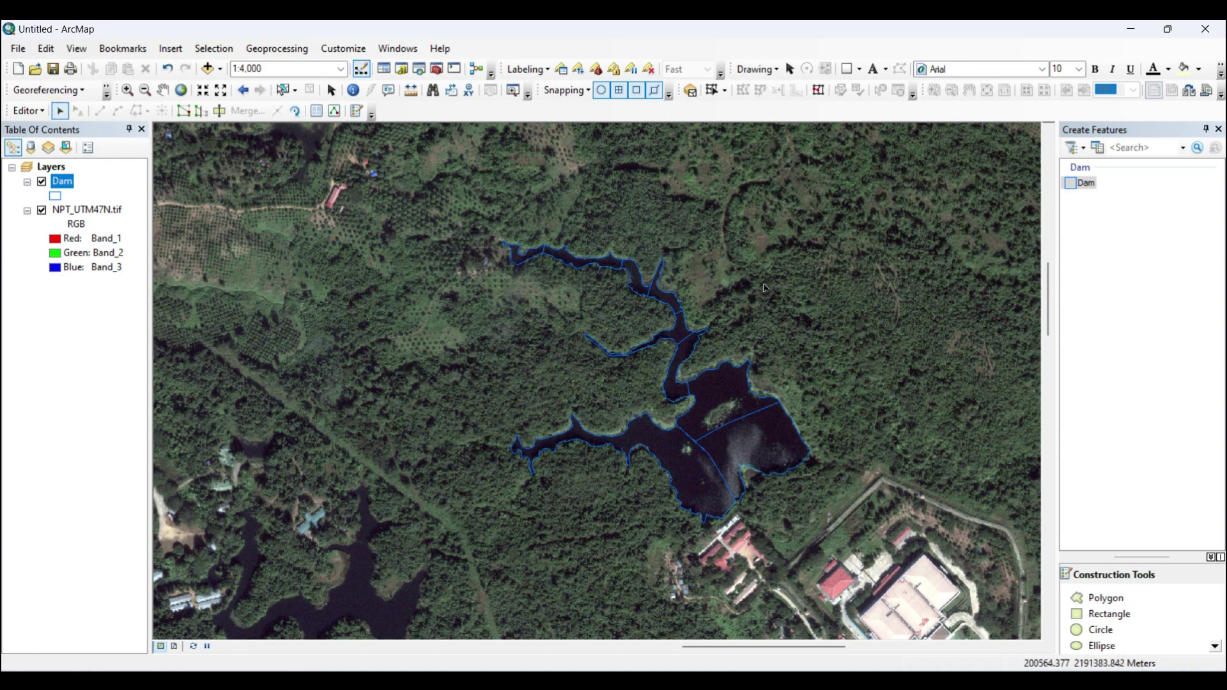
Select all the digitized Dam polygons and merge them into a single reservoir feature.
drag(456, 212, 890, 534)
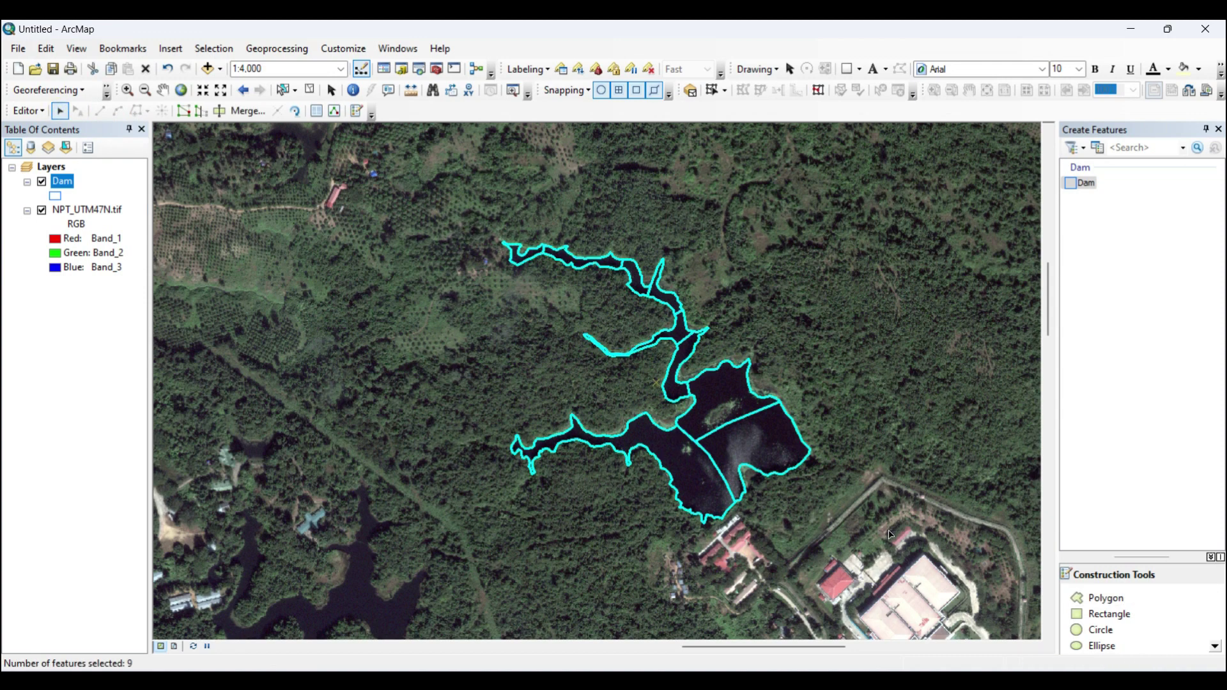
click(250, 112)
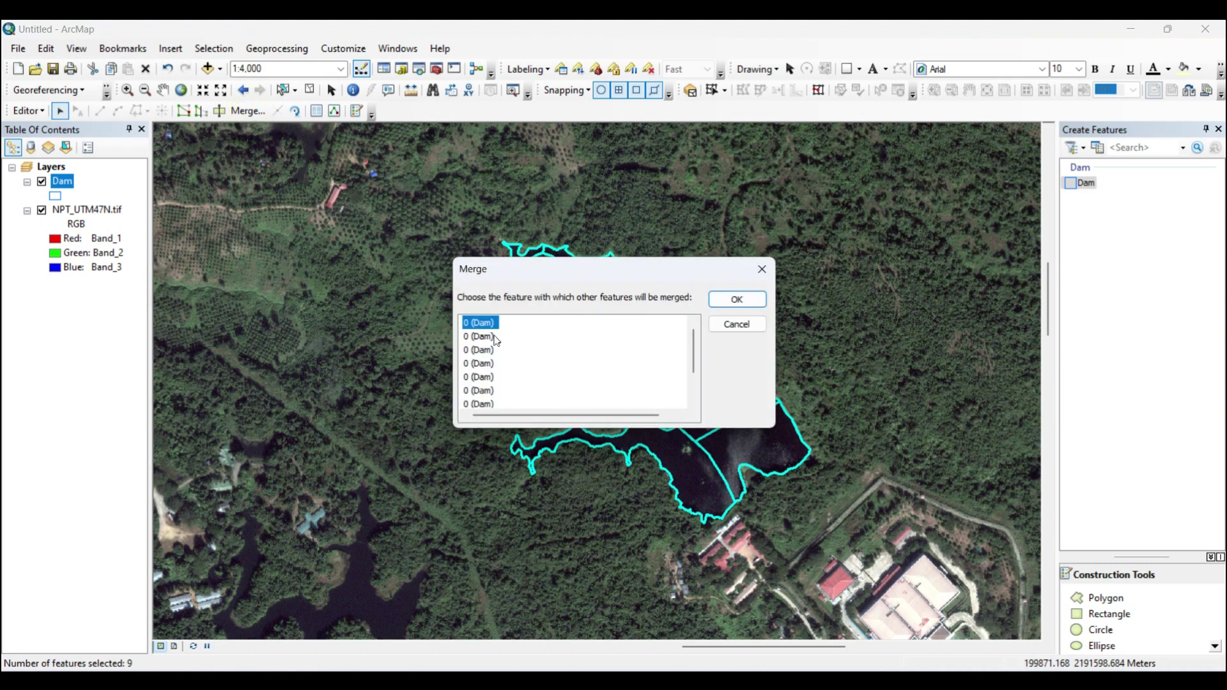
click(737, 300)
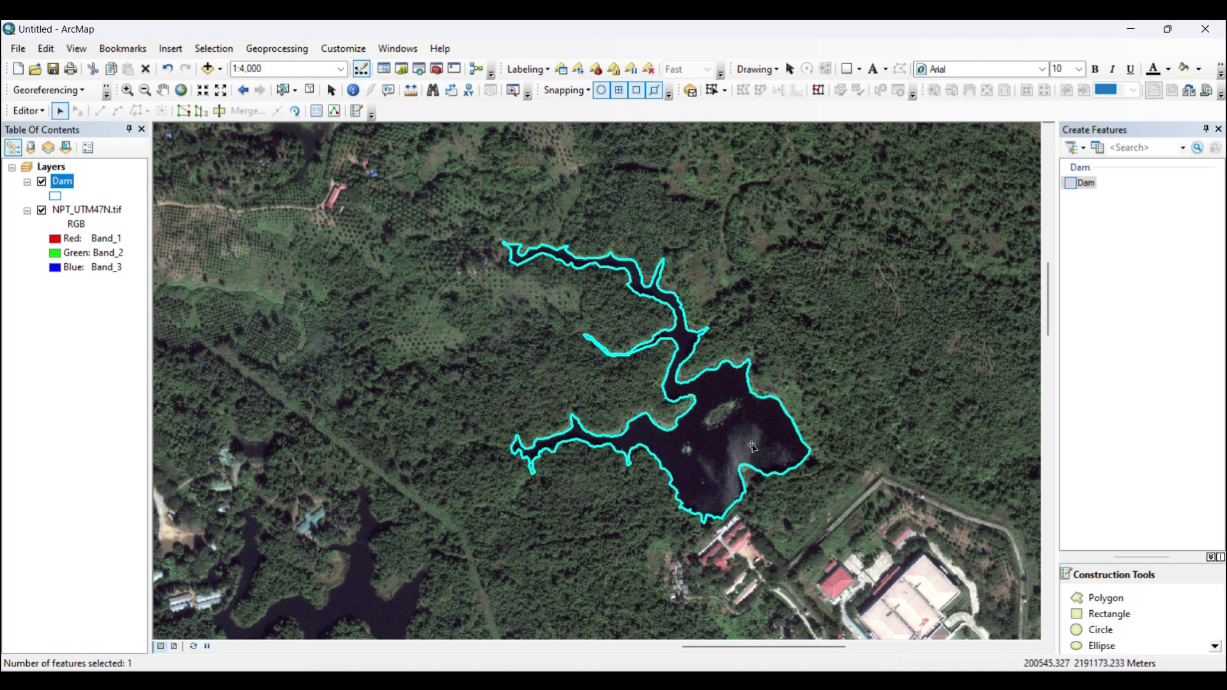
Centre the map on the reservoir's two islands and set the map scale to 1:1,000.
scroll(753, 441, down, 1)
scroll(751, 428, up, 2)
scroll(748, 418, down, 1)
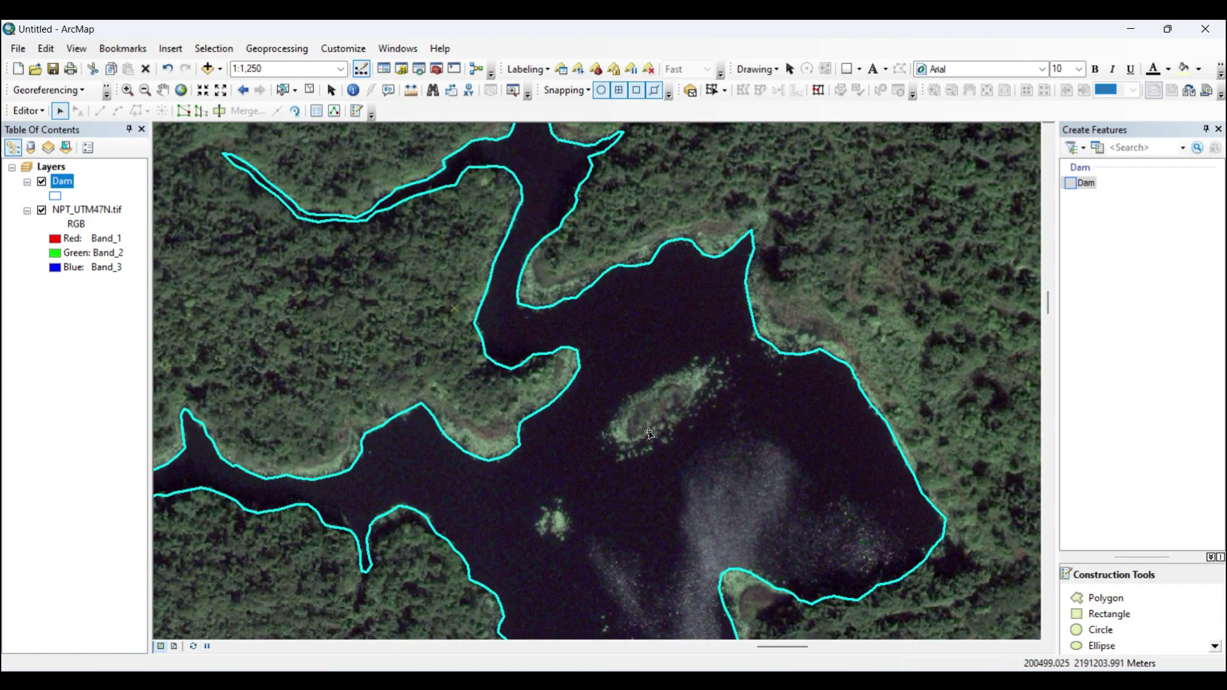
drag(658, 447, 687, 358)
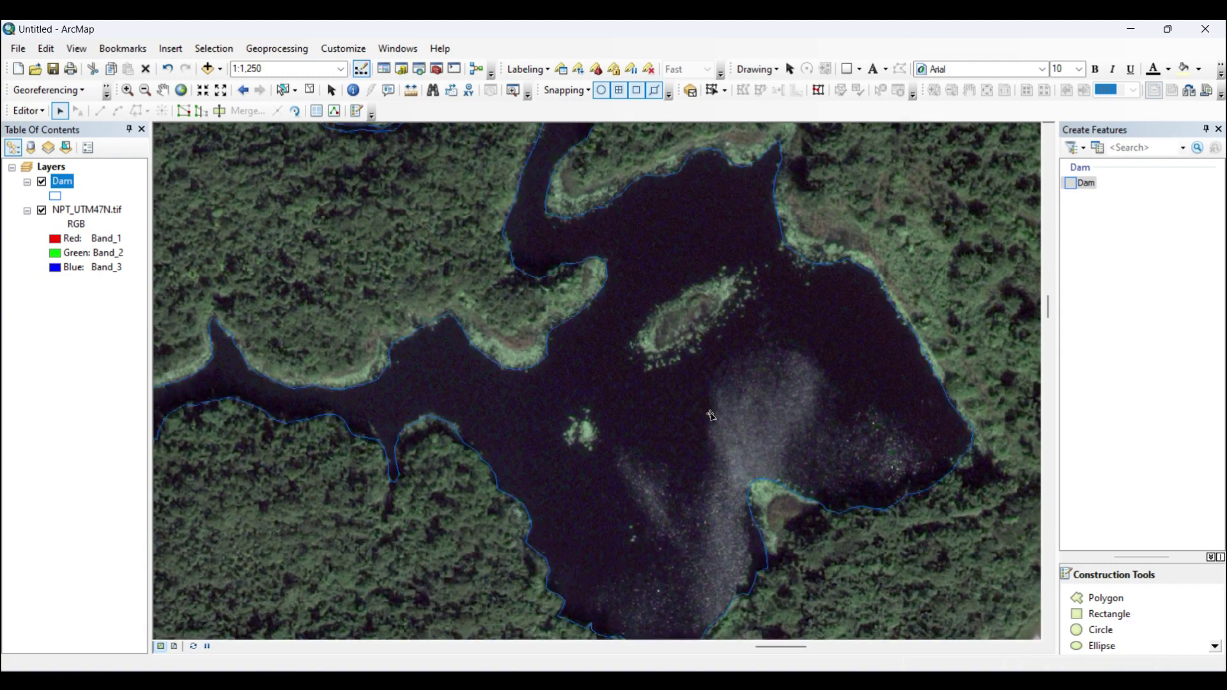
scroll(678, 401, down, 2)
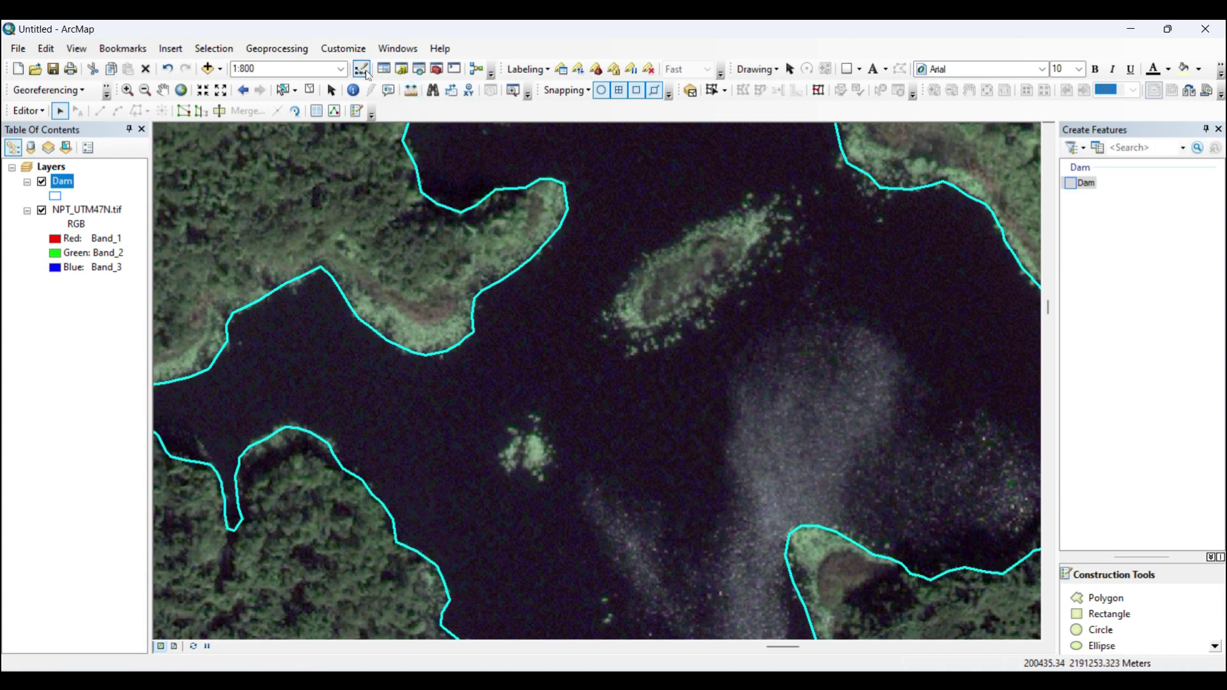
click(344, 69)
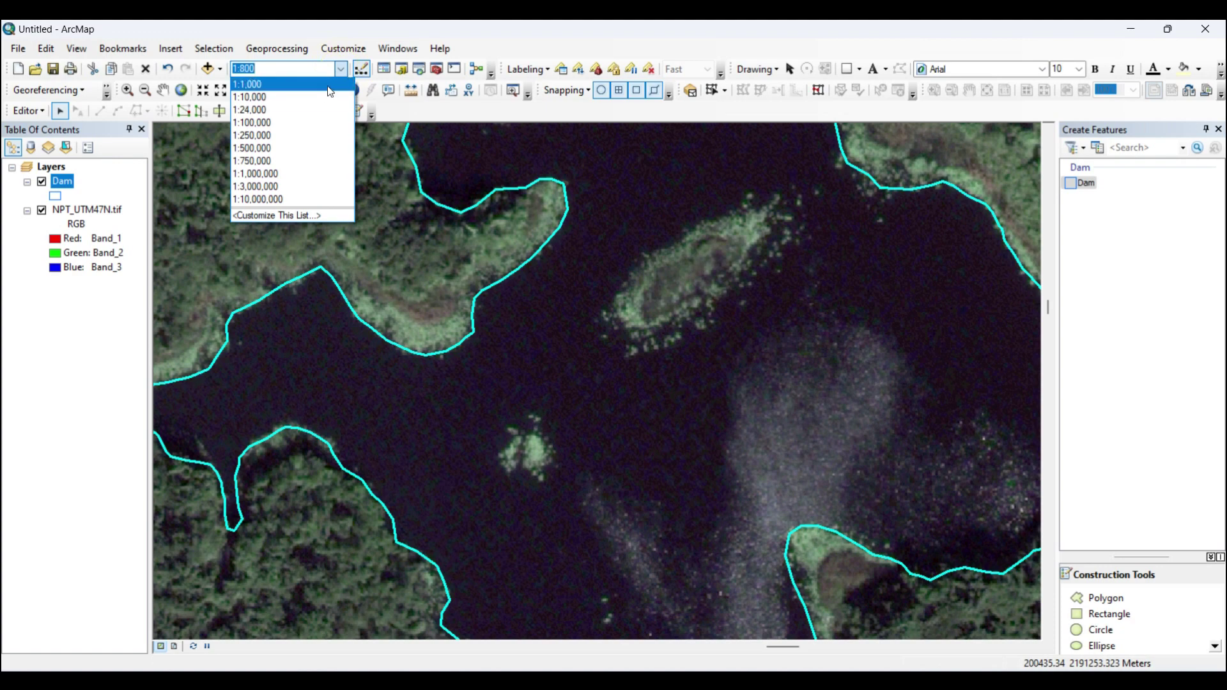
click(329, 92)
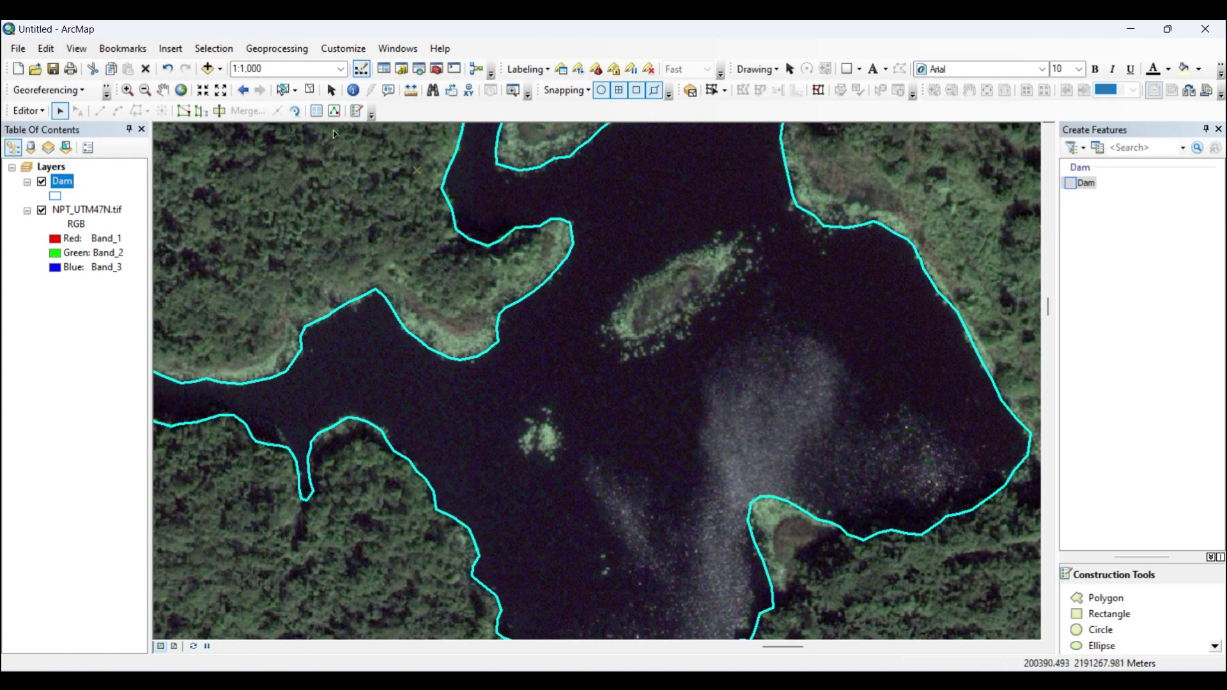
Reselect the merged reservoir polygon and open its vertices for editing.
click(310, 90)
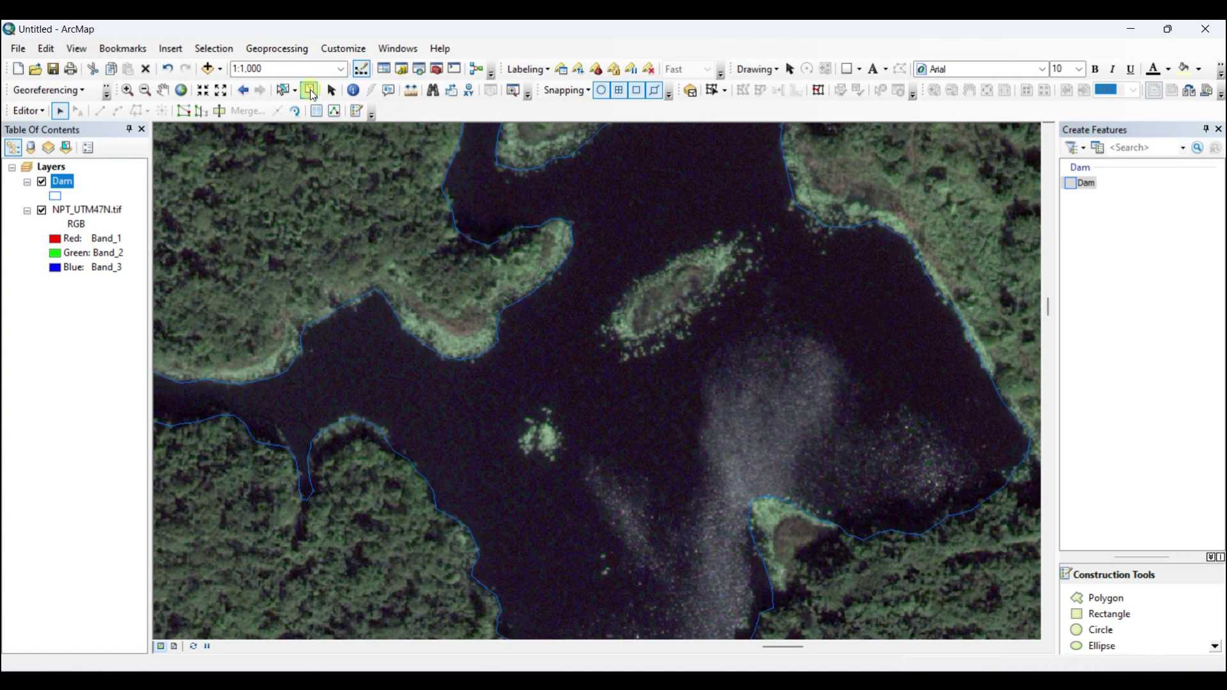
click(884, 294)
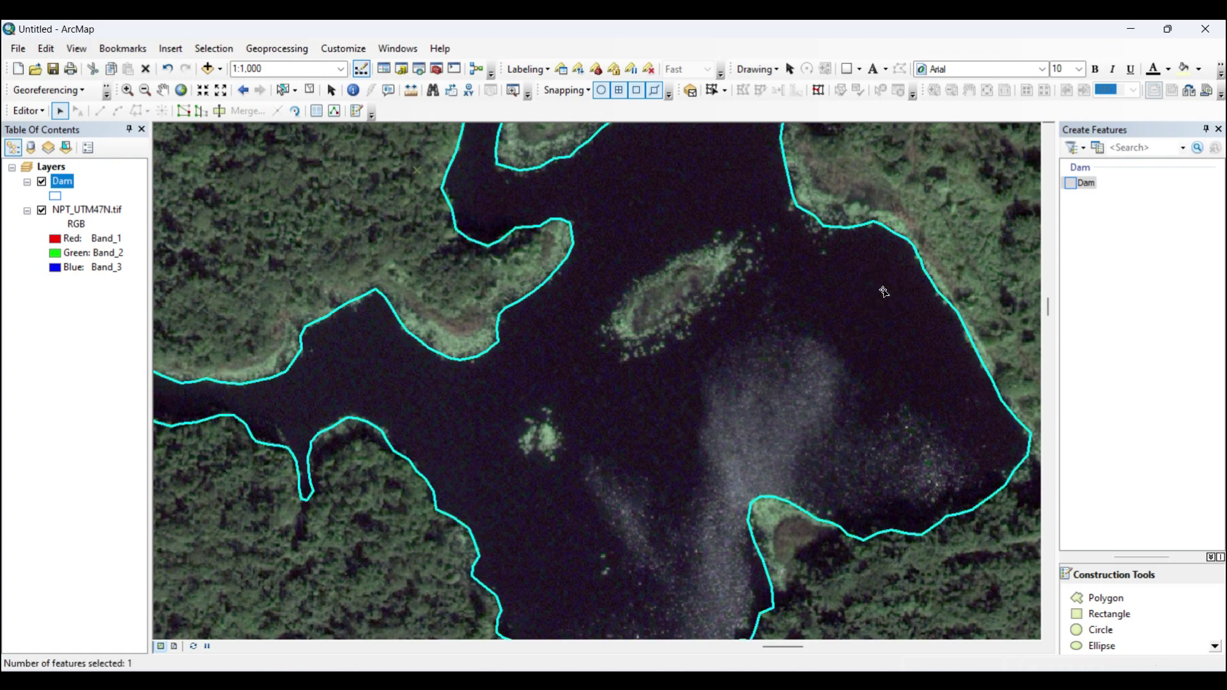
right_click(884, 294)
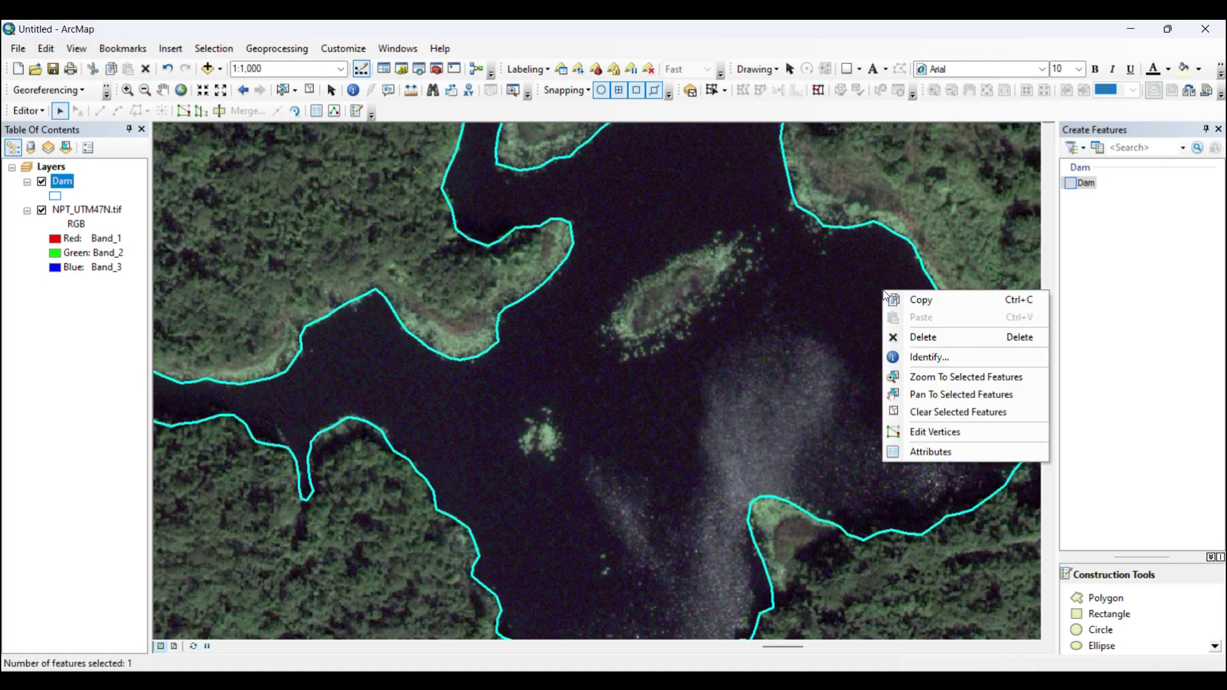
click(946, 435)
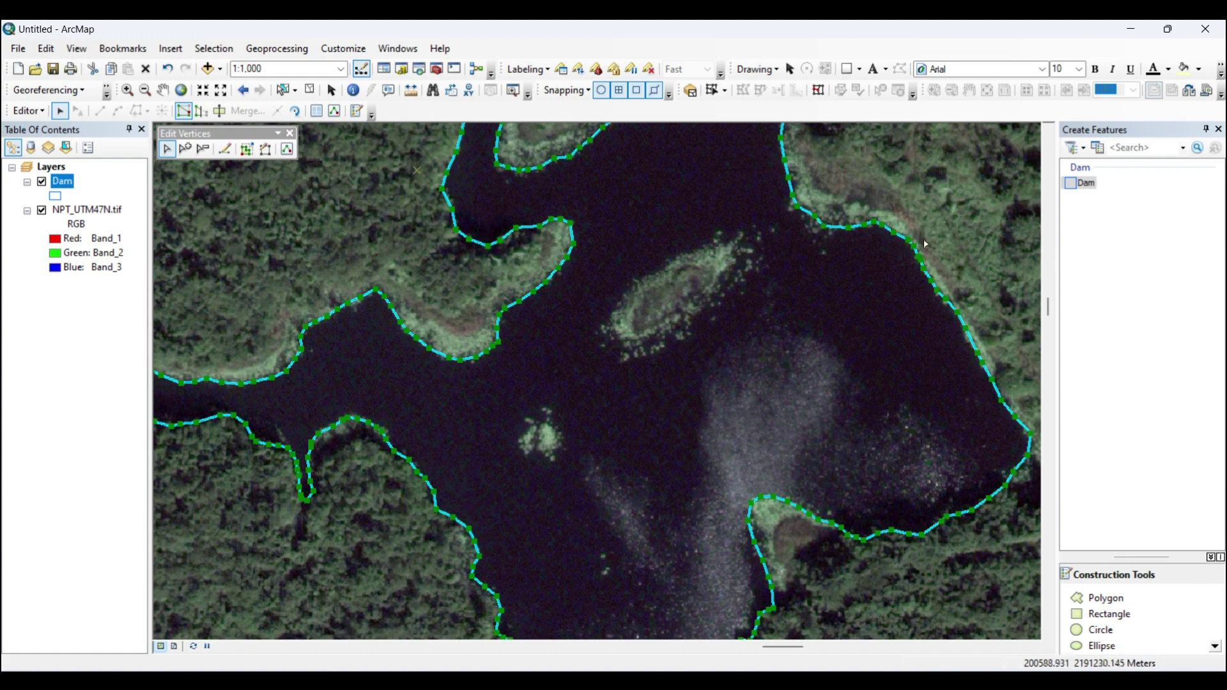
Try moving a vertex on the northeastern shoreline outward and put it back on the bank.
click(167, 152)
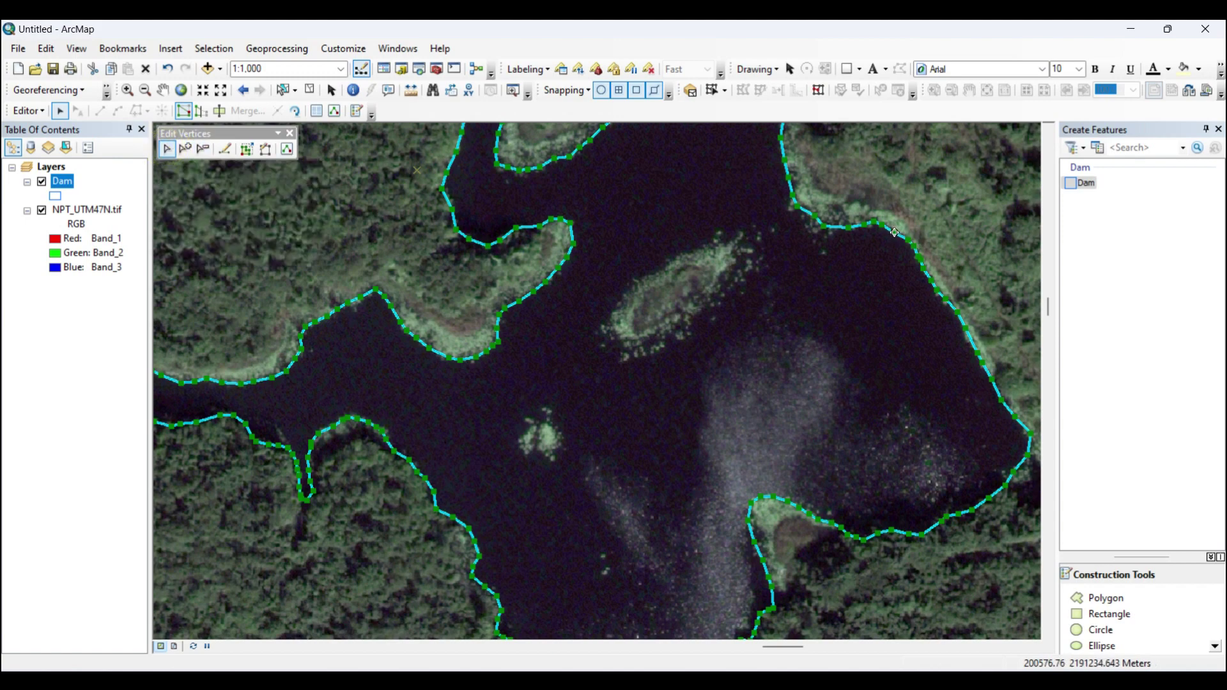
drag(894, 232, 918, 212)
drag(918, 210, 894, 233)
Add a vertex on the shoreline north of the western headland and try deleting one at the inlet's peak to the southwest.
click(185, 149)
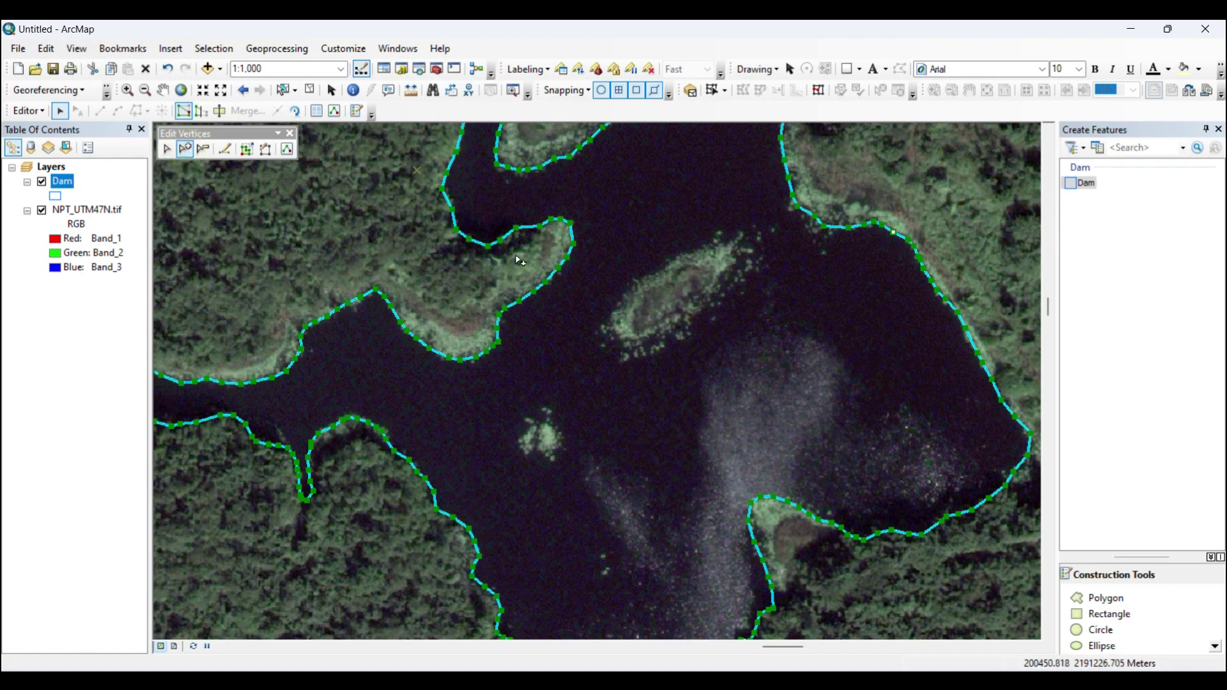
click(507, 234)
click(204, 151)
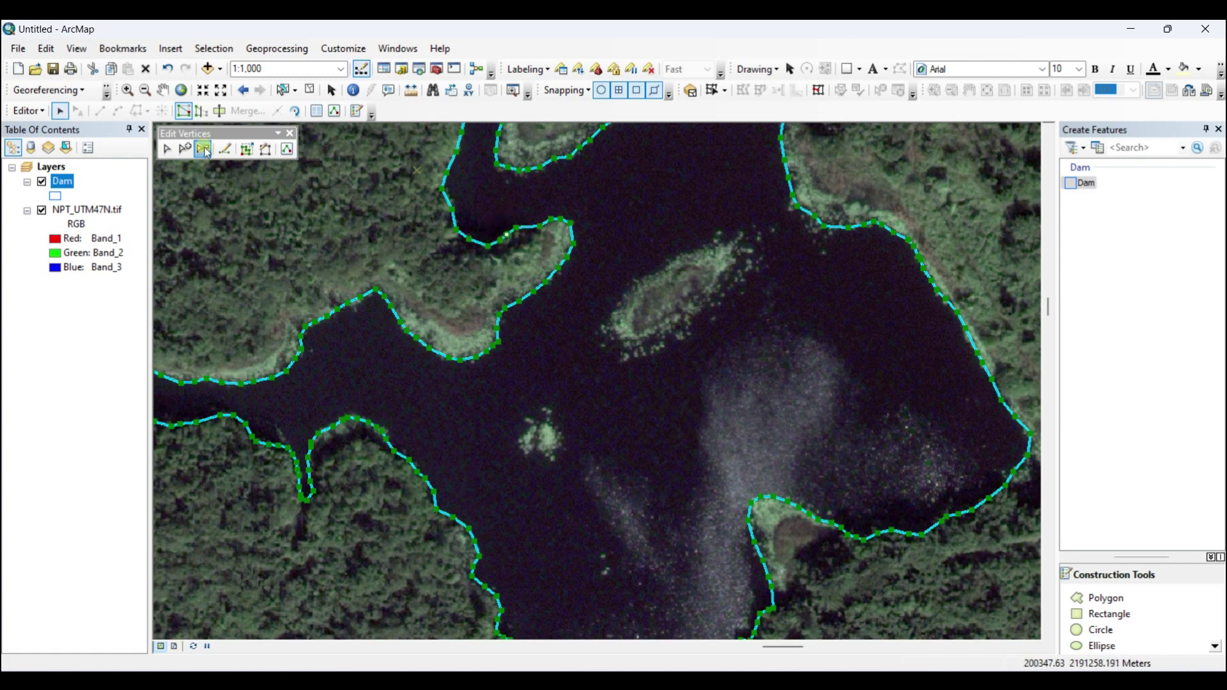
click(384, 298)
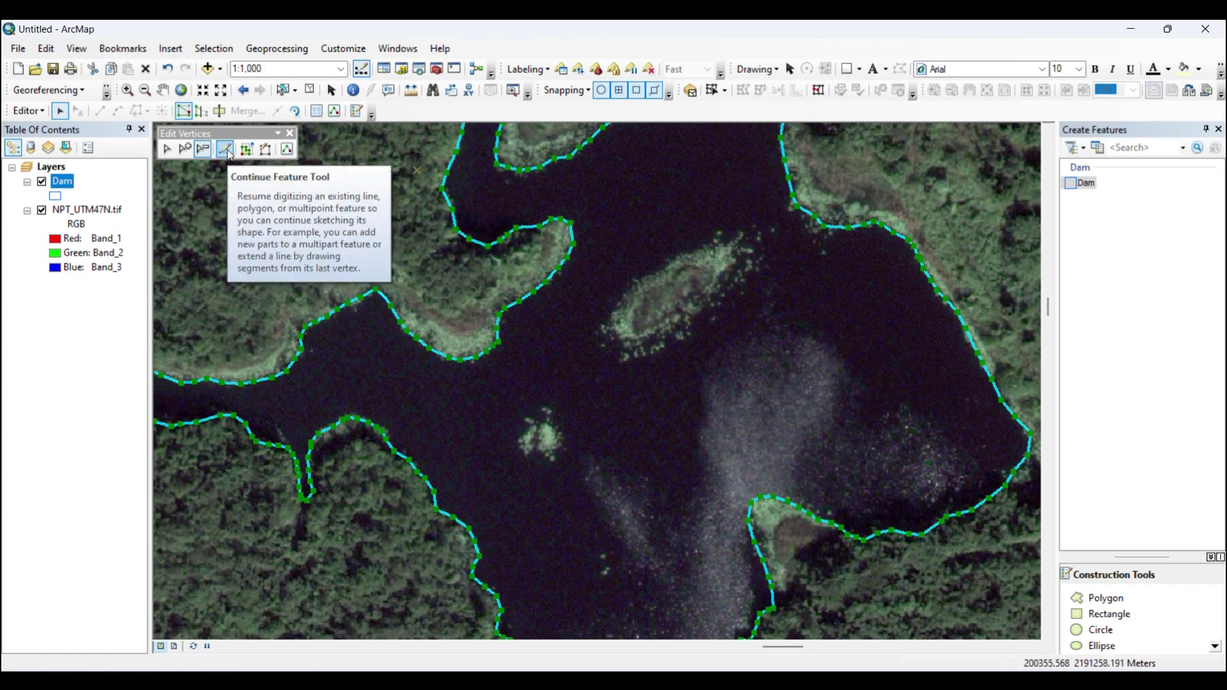
Continue the reservoir feature with a new part, tracing the large island's northwestern shore from its southwestern end to its northeastern tip.
click(203, 149)
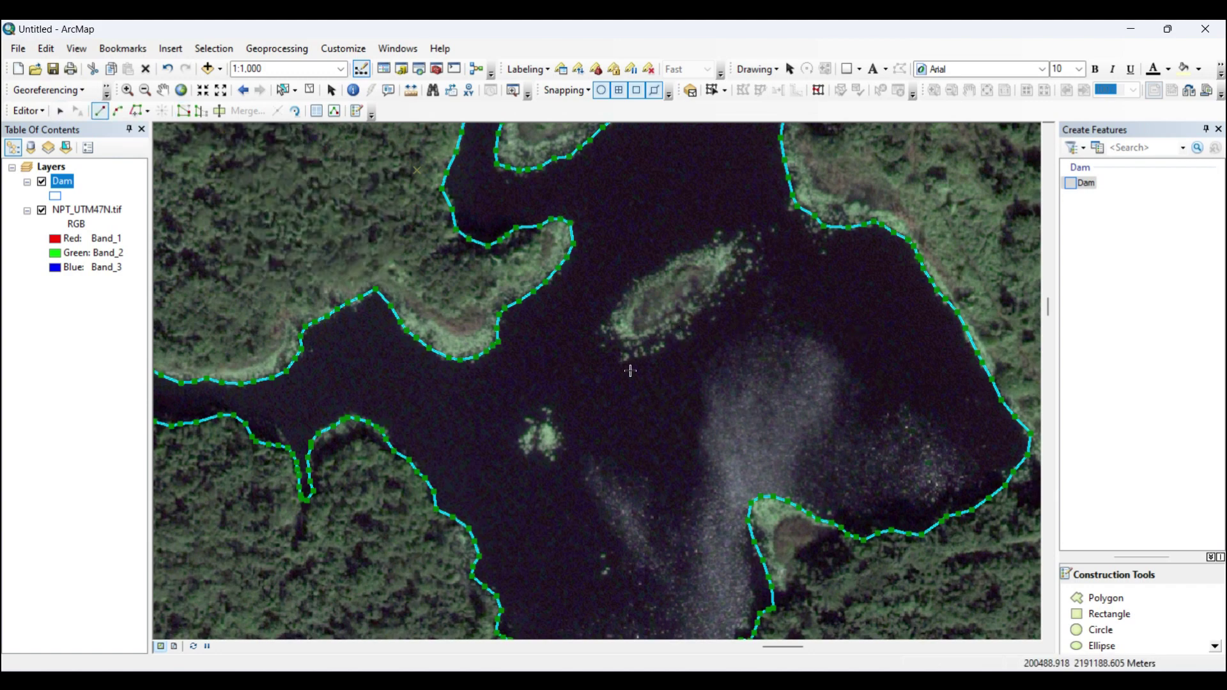
click(611, 323)
click(614, 309)
click(620, 302)
click(627, 292)
click(638, 281)
click(651, 274)
click(663, 265)
click(675, 259)
click(686, 256)
click(695, 252)
click(706, 248)
click(715, 243)
click(729, 241)
click(740, 251)
click(735, 263)
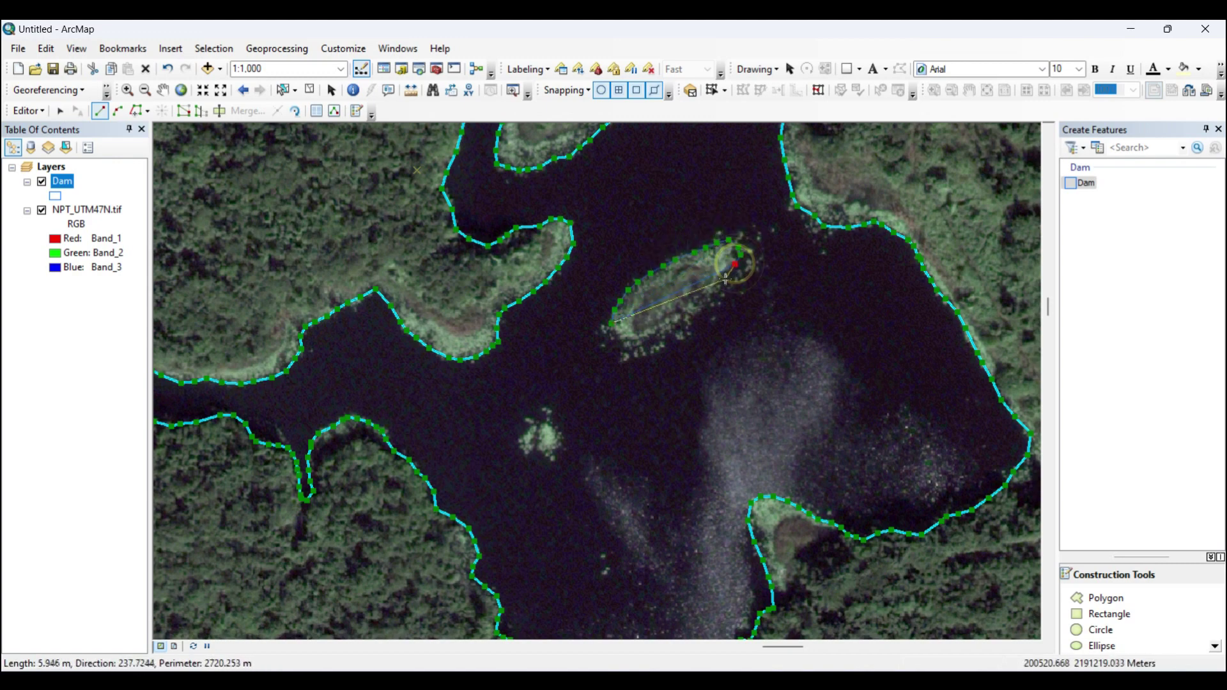
Trace the large island's southeastern shore back to the starting point and finish the part, cutting the island out of the reservoir.
click(718, 275)
click(716, 288)
click(708, 296)
click(700, 301)
click(694, 312)
click(679, 320)
click(667, 326)
click(655, 332)
click(642, 338)
click(636, 340)
click(620, 338)
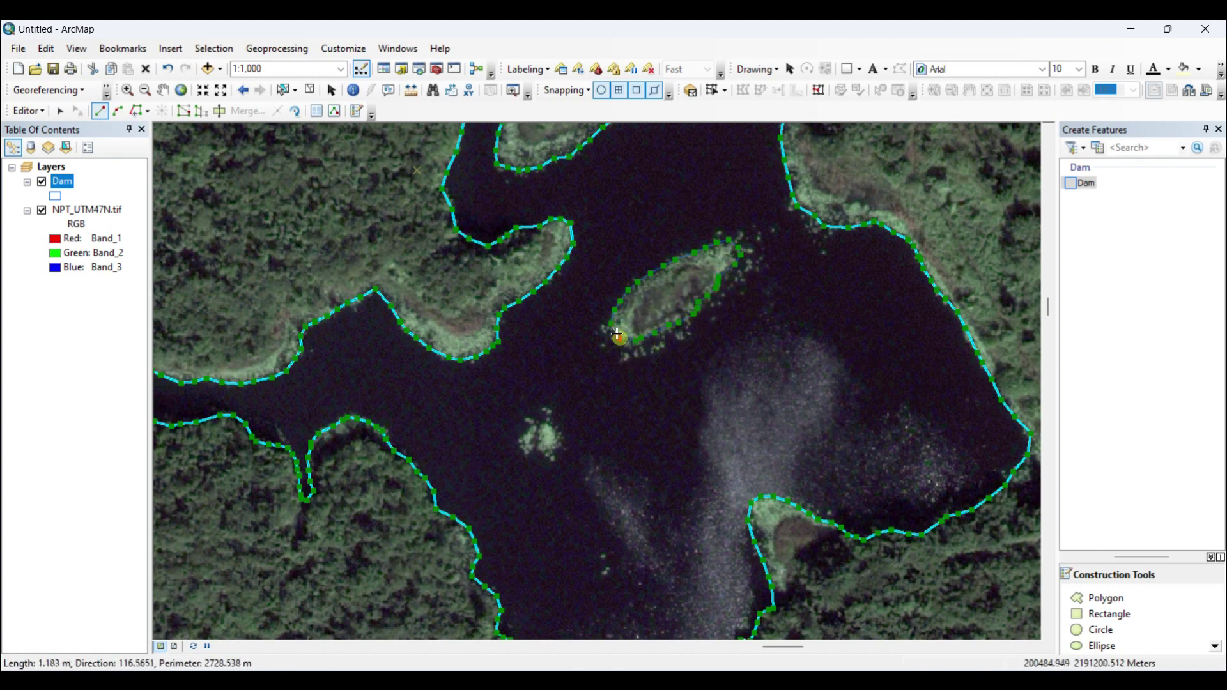
double_click(614, 330)
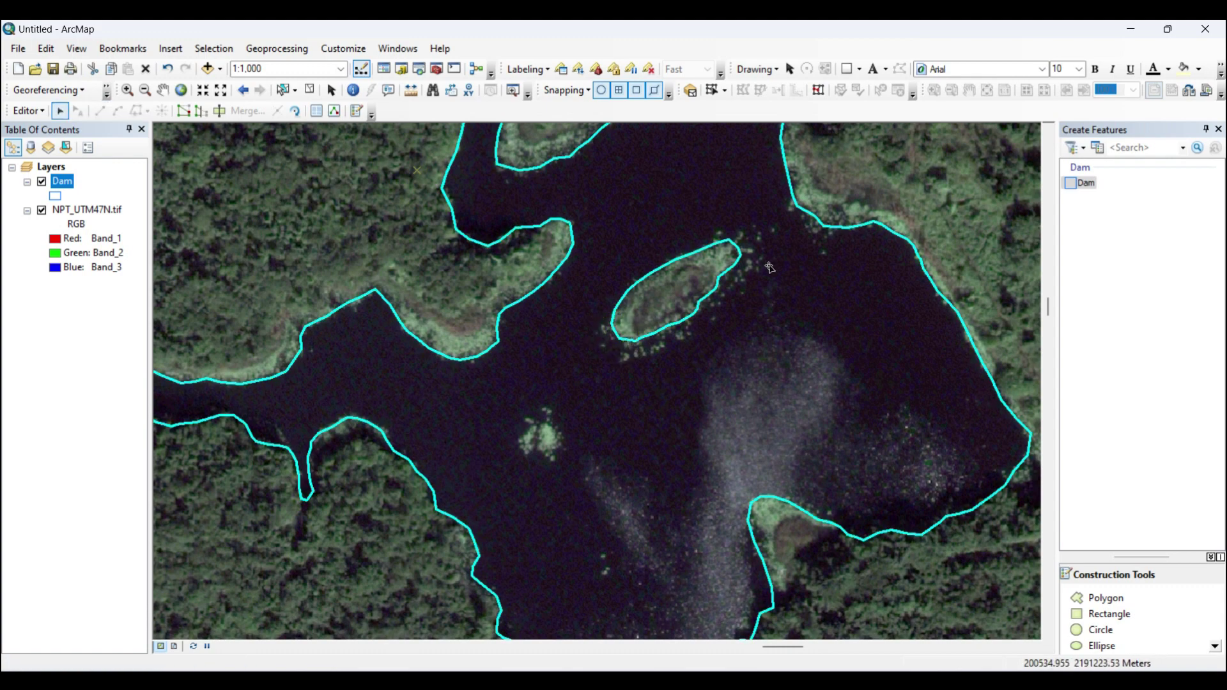
Continue the reservoir feature with another part traced around the small southwestern island and finish it as a hole.
click(183, 111)
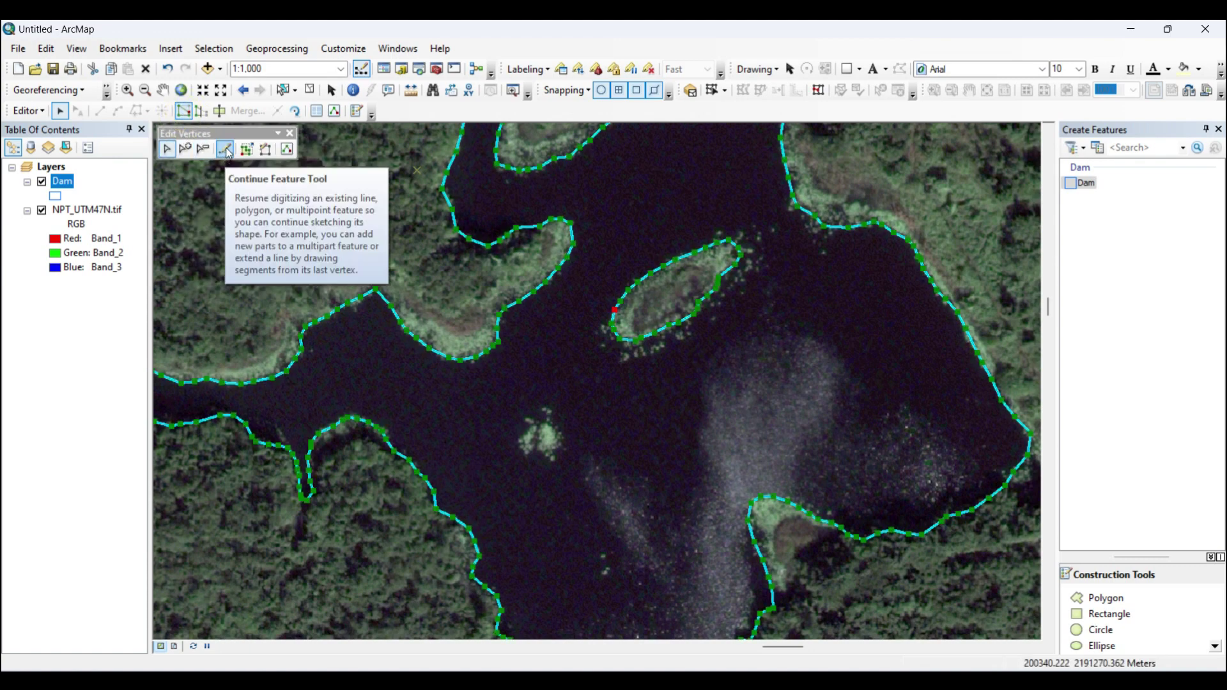
click(228, 152)
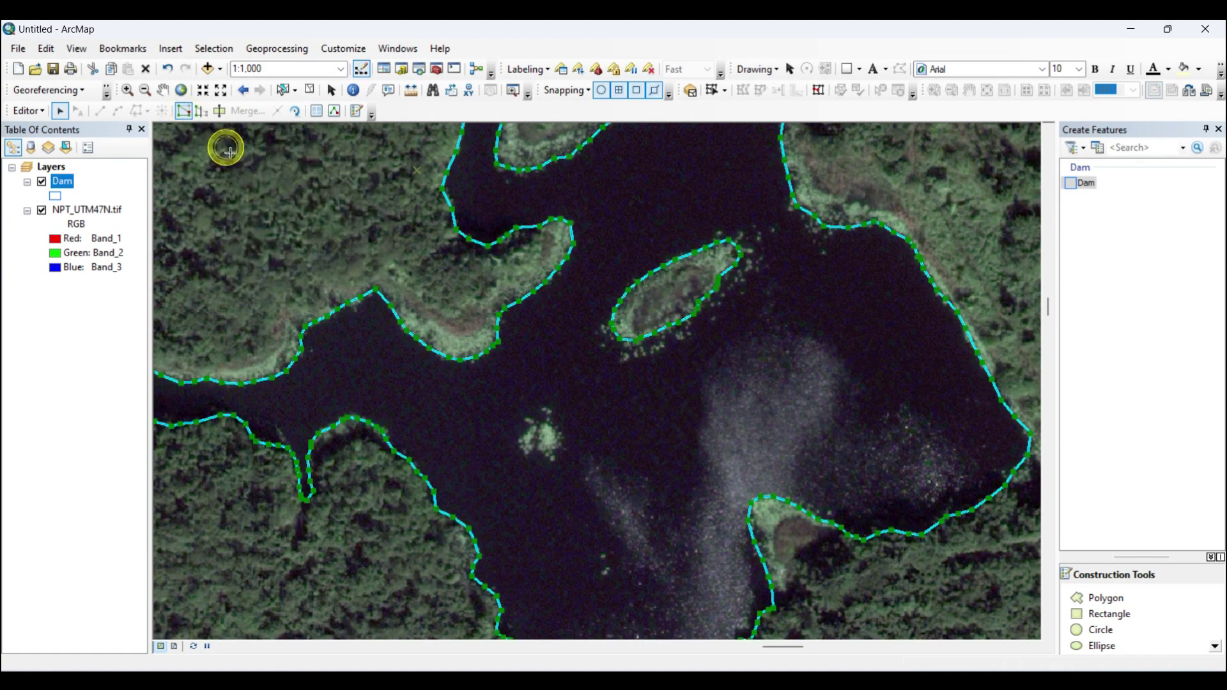
click(526, 431)
click(521, 440)
click(527, 452)
click(536, 450)
click(545, 452)
click(553, 450)
click(560, 442)
click(557, 432)
click(548, 424)
click(541, 426)
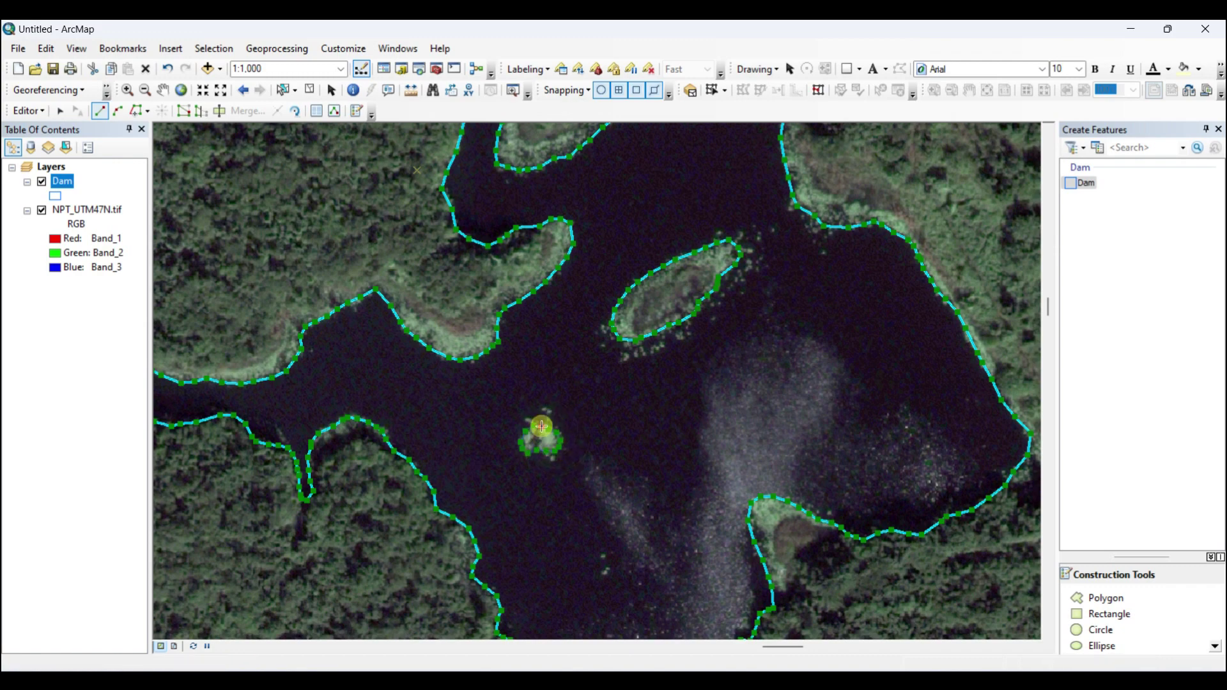
double_click(540, 427)
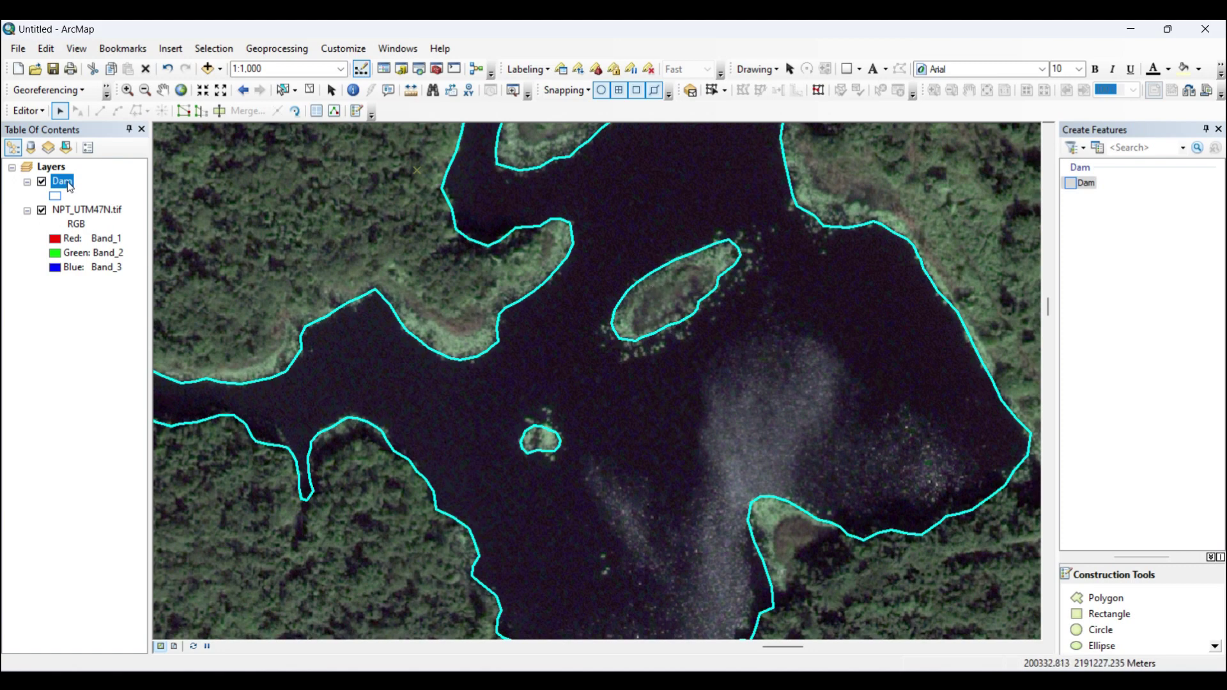
Reselect the reservoir polygon with the Edit tool and review its full outline with both island holes at 1:2,500.
click(308, 89)
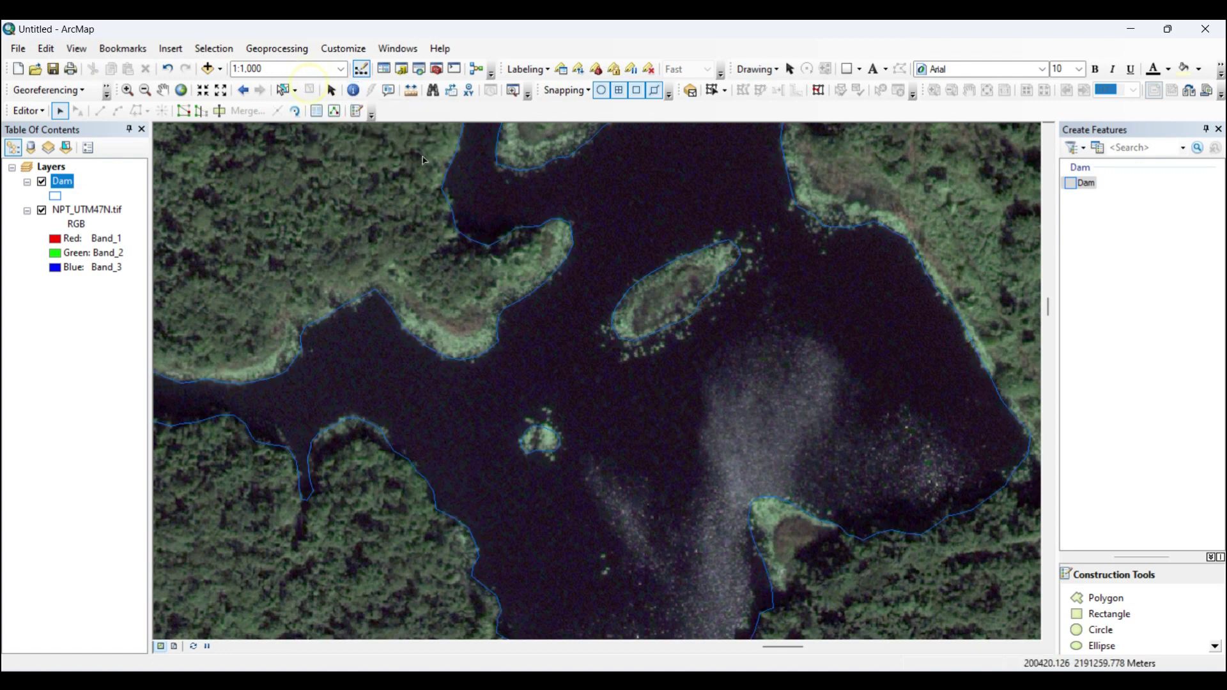
click(62, 111)
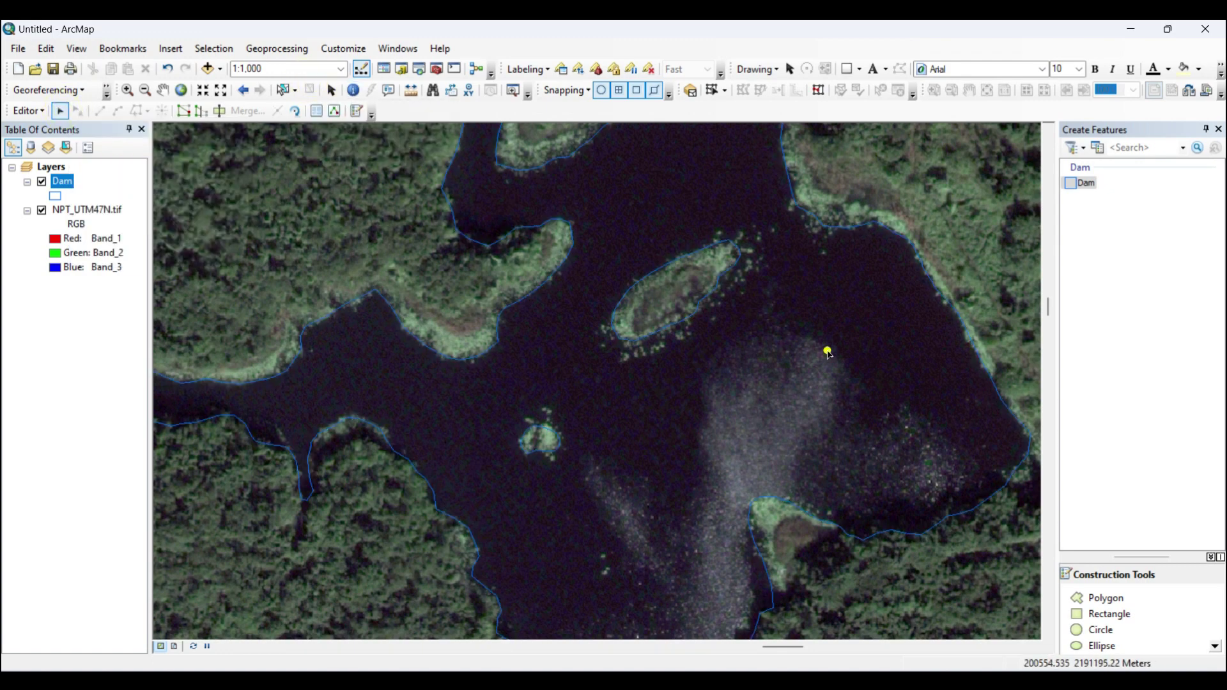
click(828, 351)
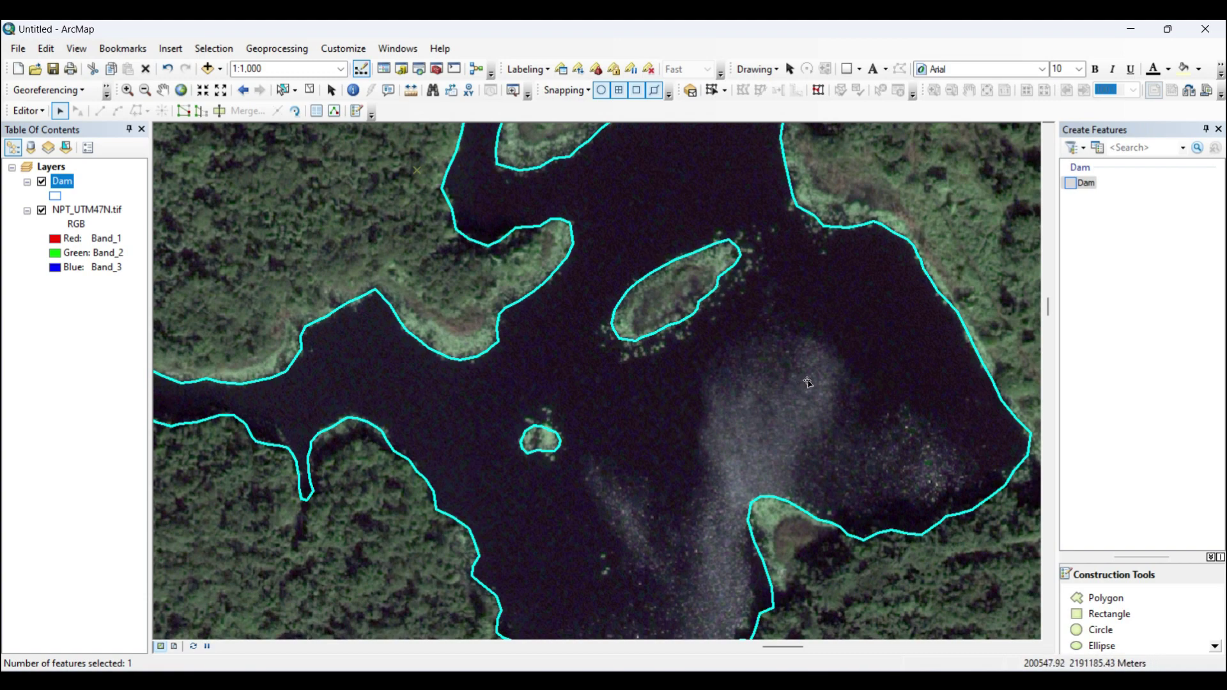
scroll(807, 382, up, 3)
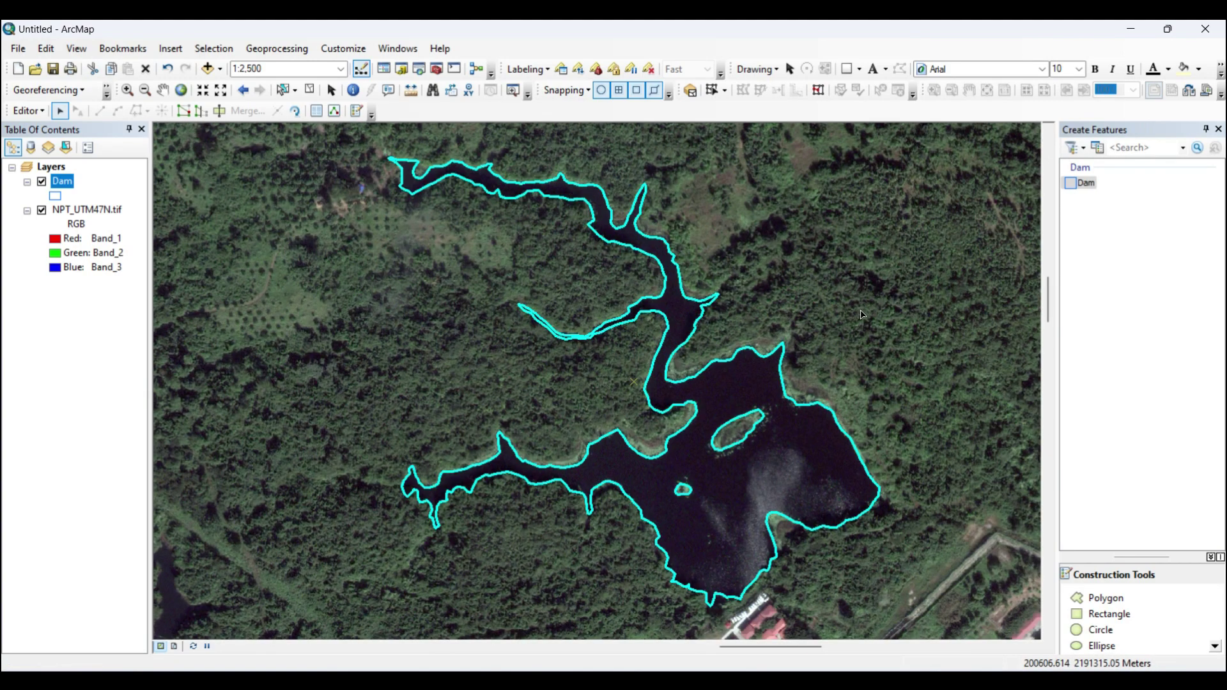